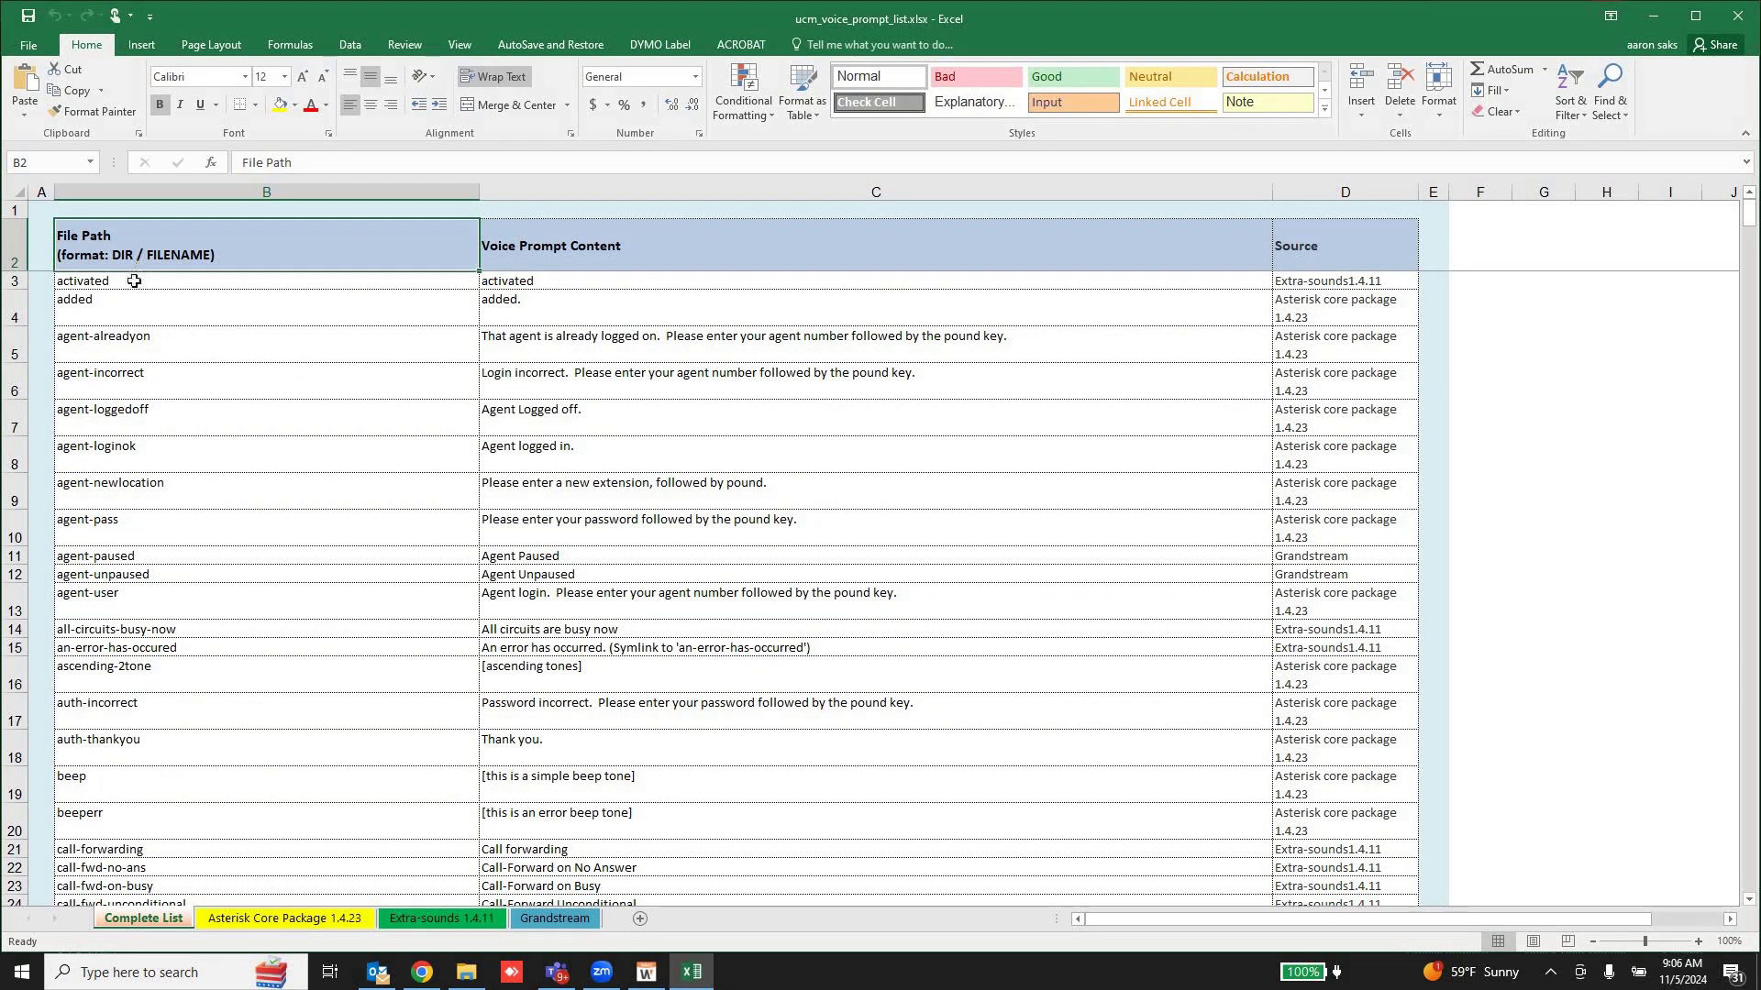
# Review the prompt file paths and texts, checking the source of the auth-incorrect prompt
pyautogui.moveTo(136, 310); pyautogui.dragTo(188, 804)
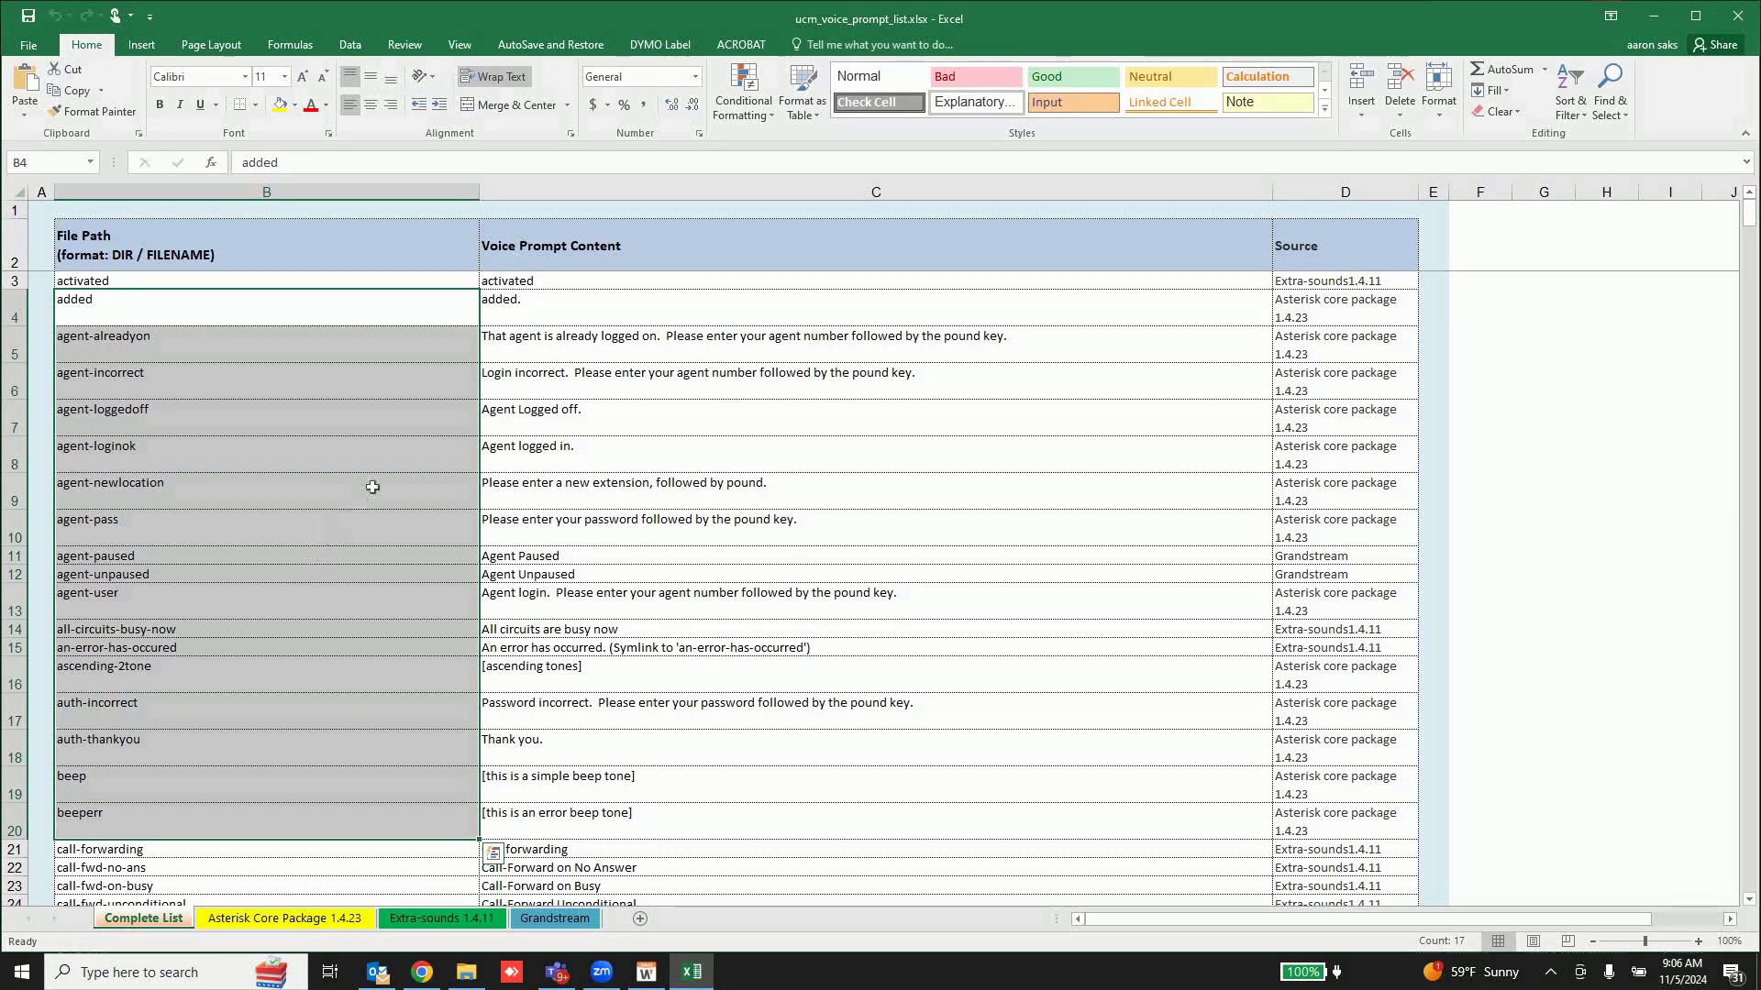
pyautogui.moveTo(586, 303); pyautogui.dragTo(596, 830)
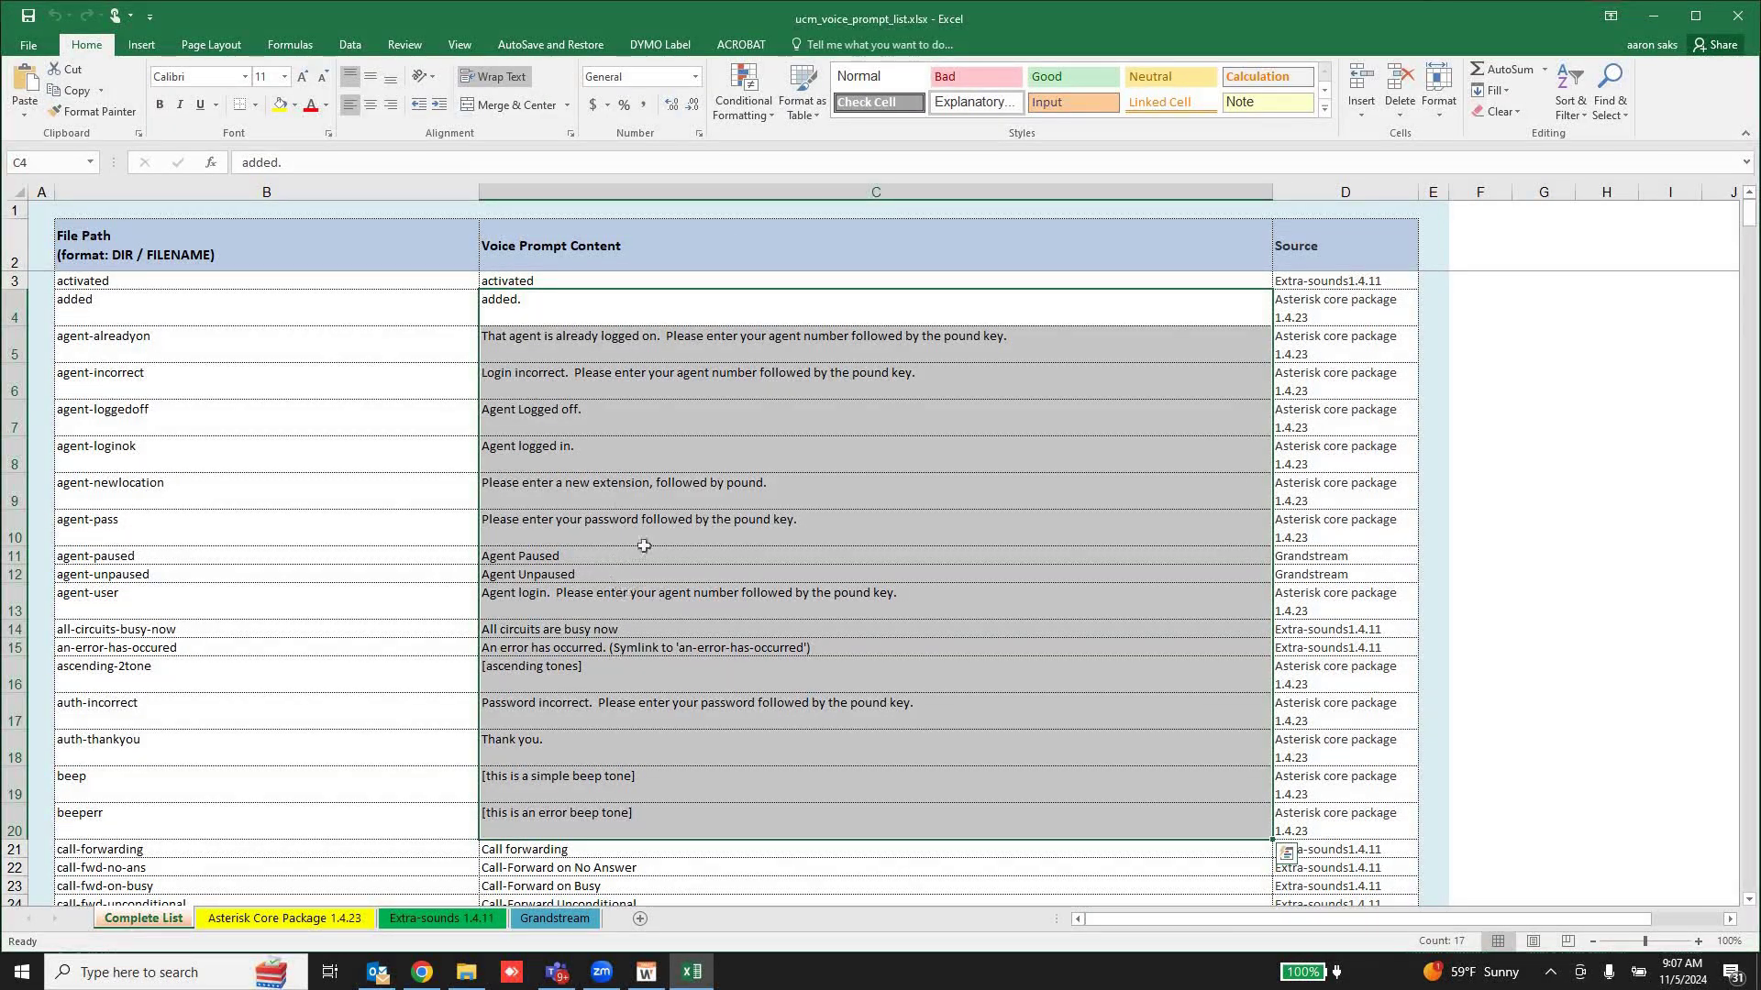
pyautogui.click(572, 701)
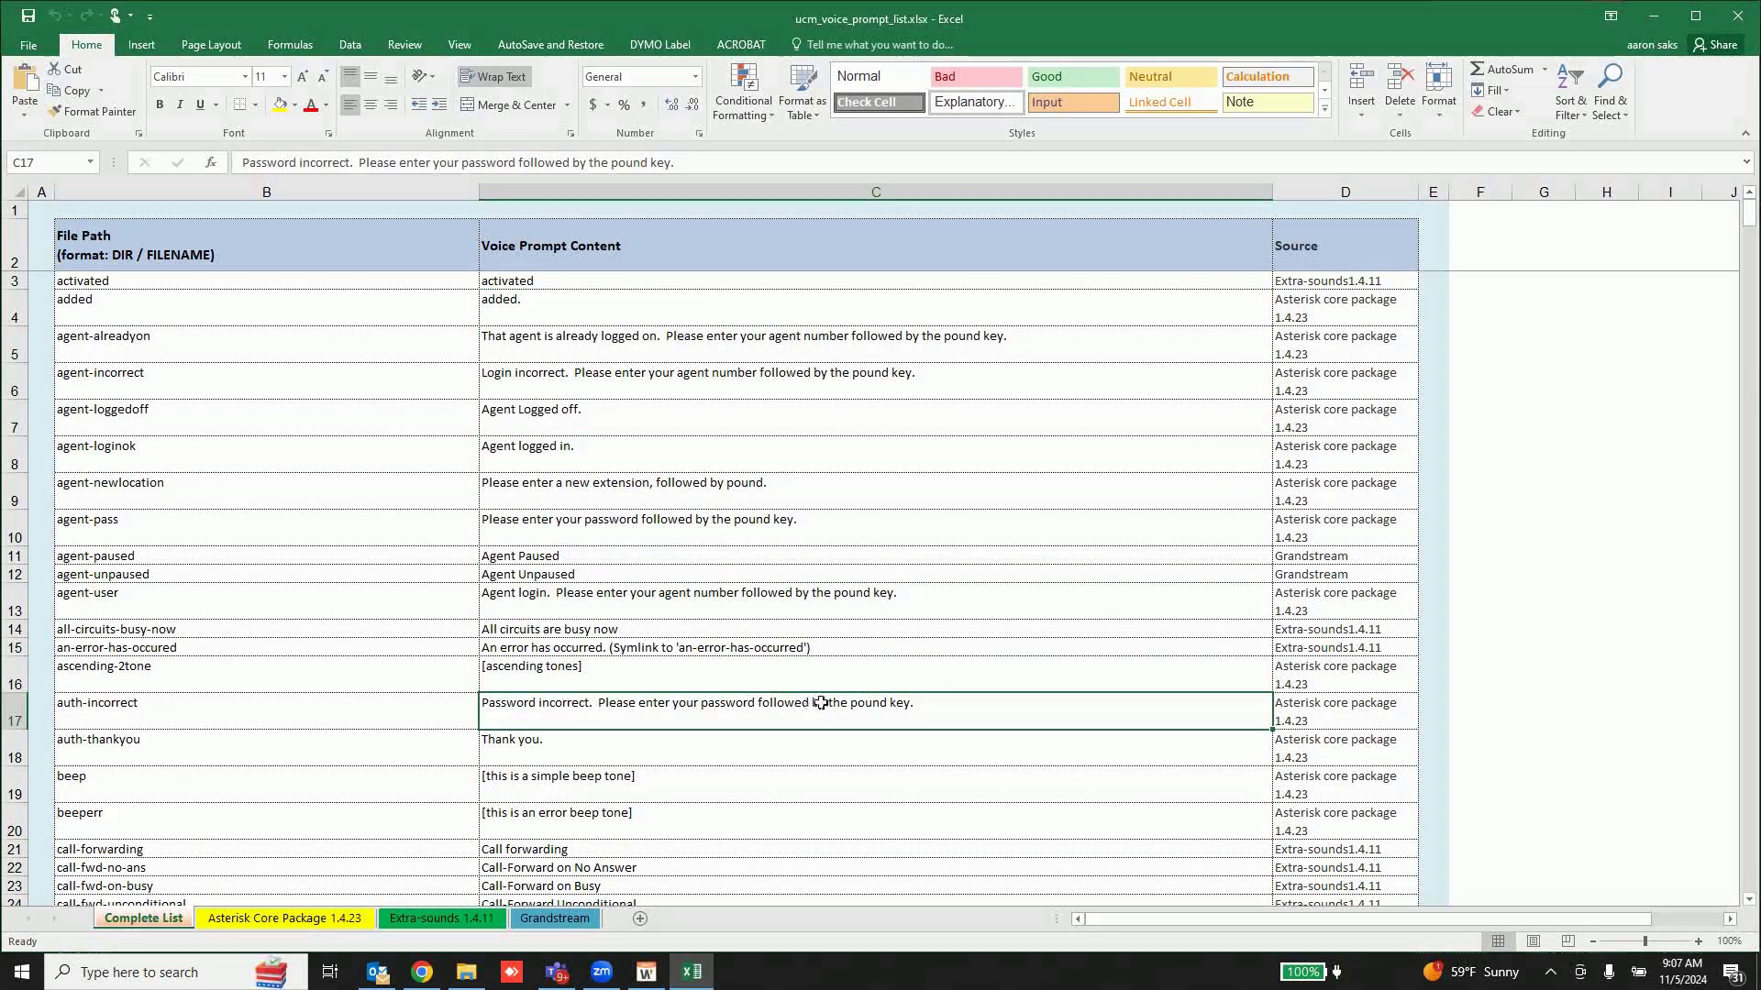
pyautogui.click(1365, 712)
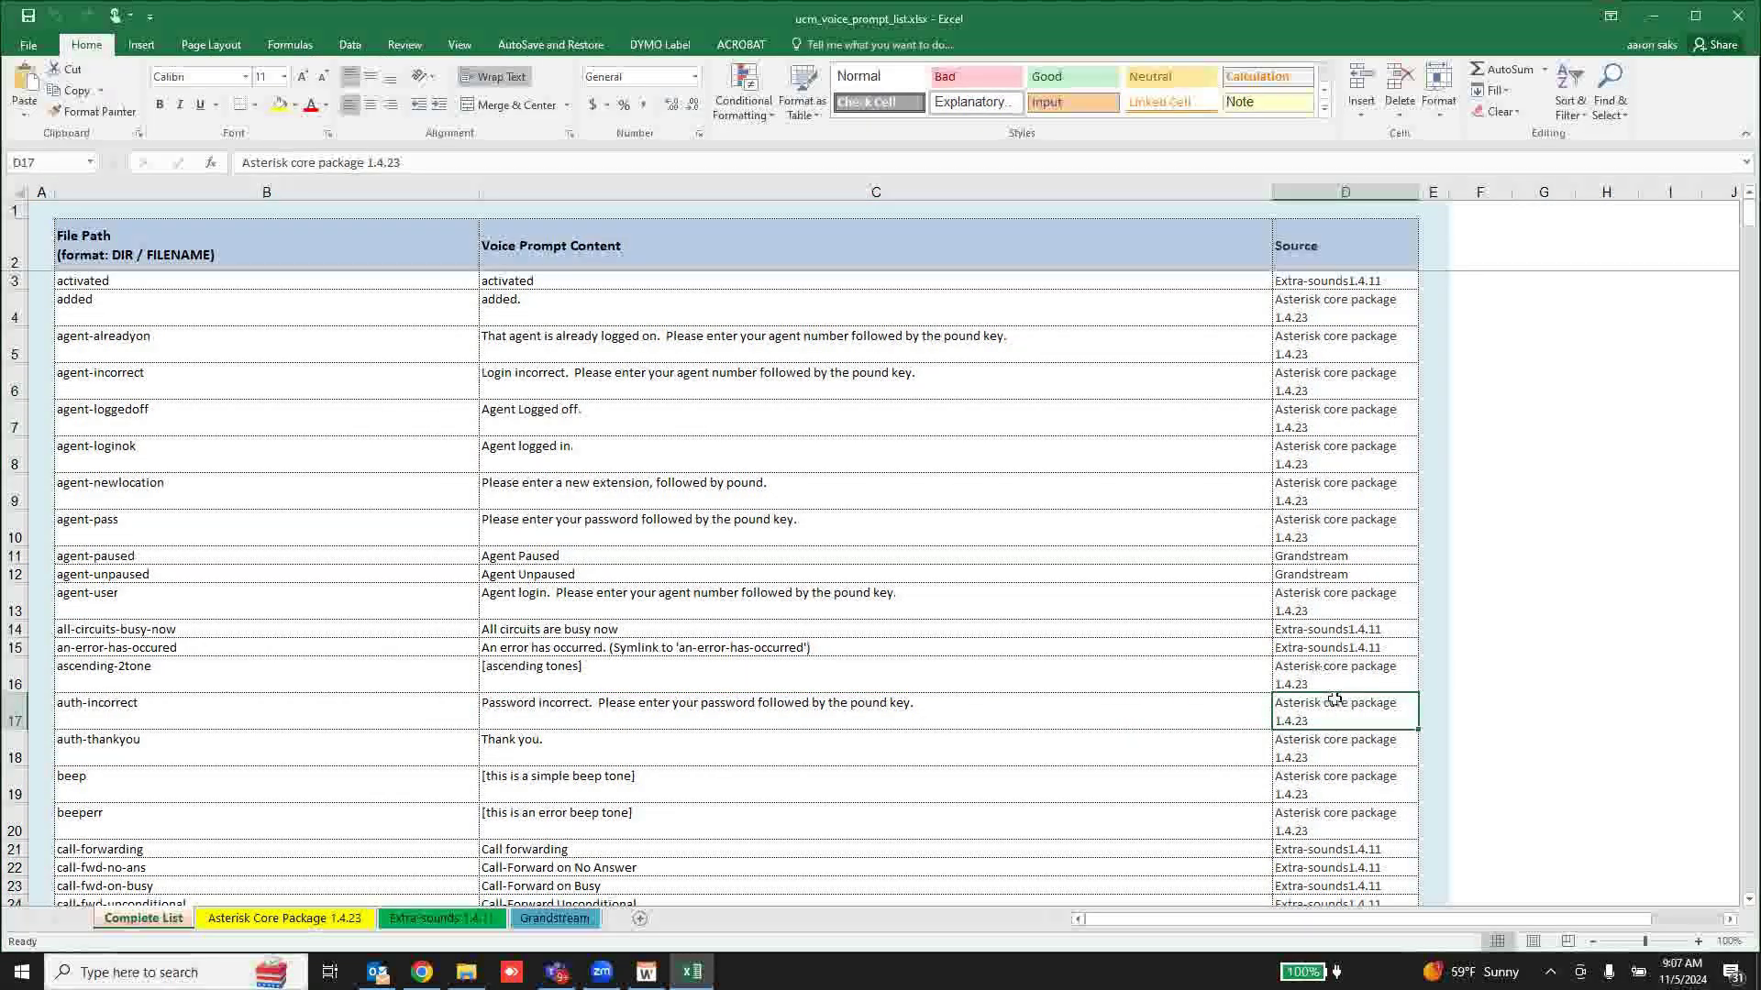
pyautogui.scroll(-5, 1018, 603)
pyautogui.scroll(-18, 1018, 603)
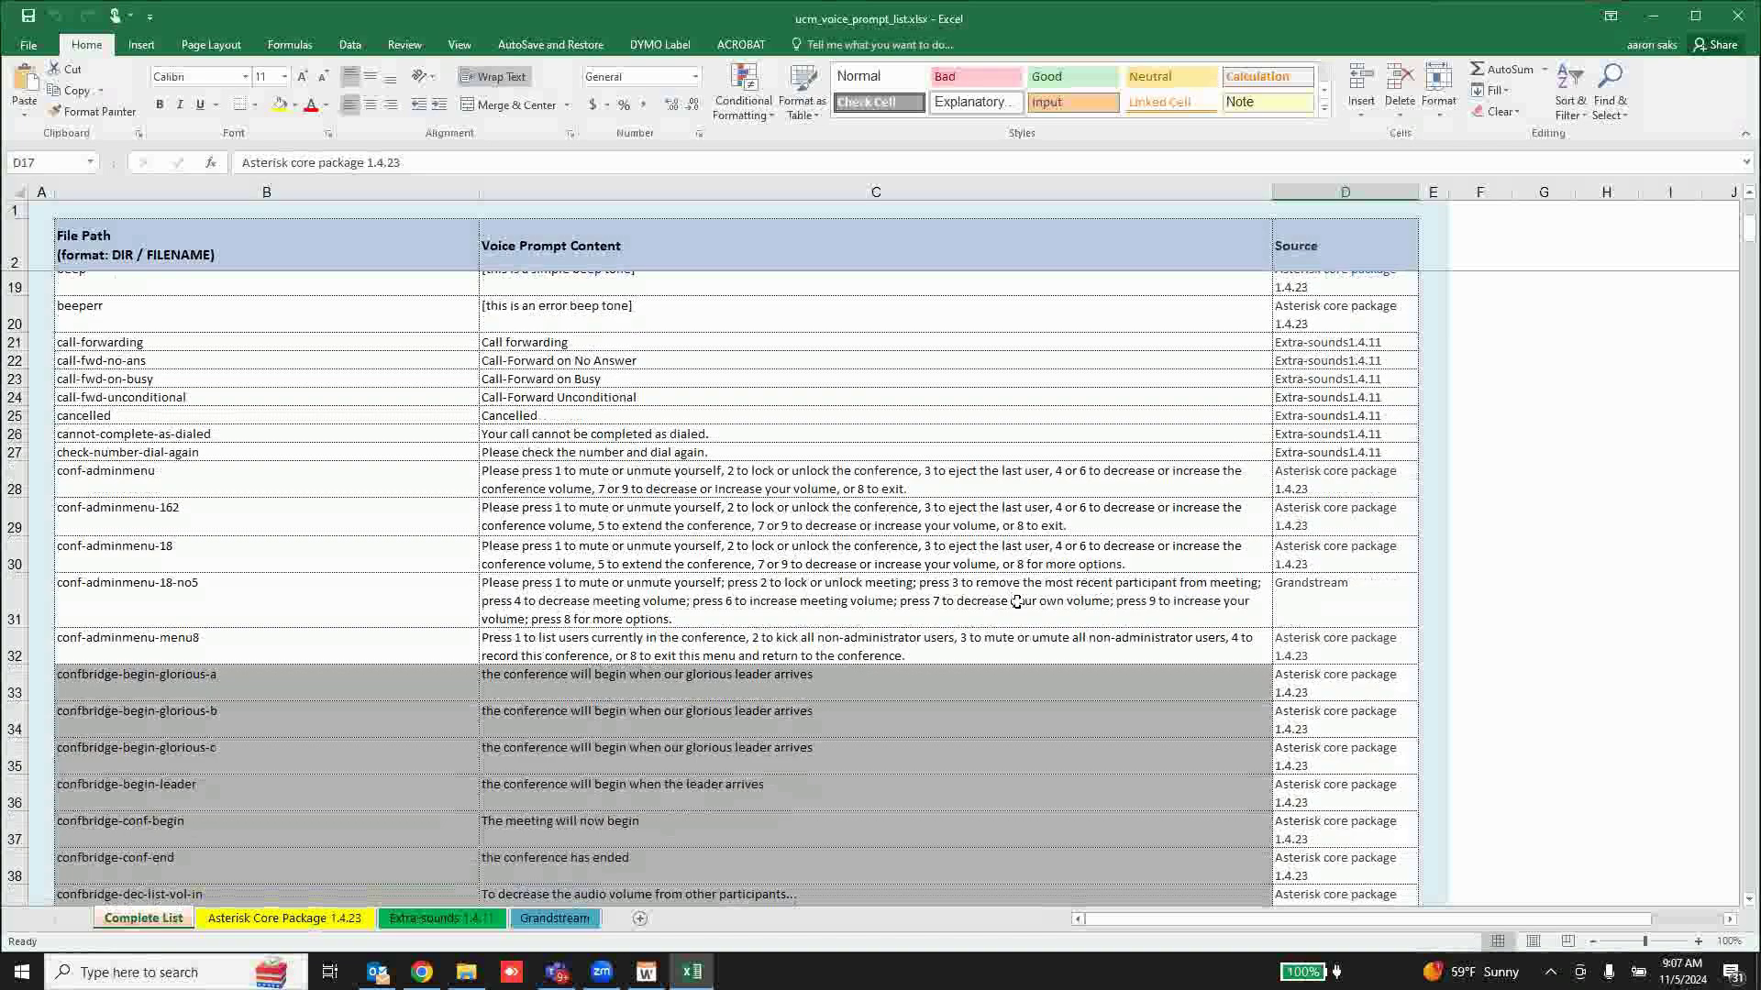
pyautogui.scroll(-17, 982, 605)
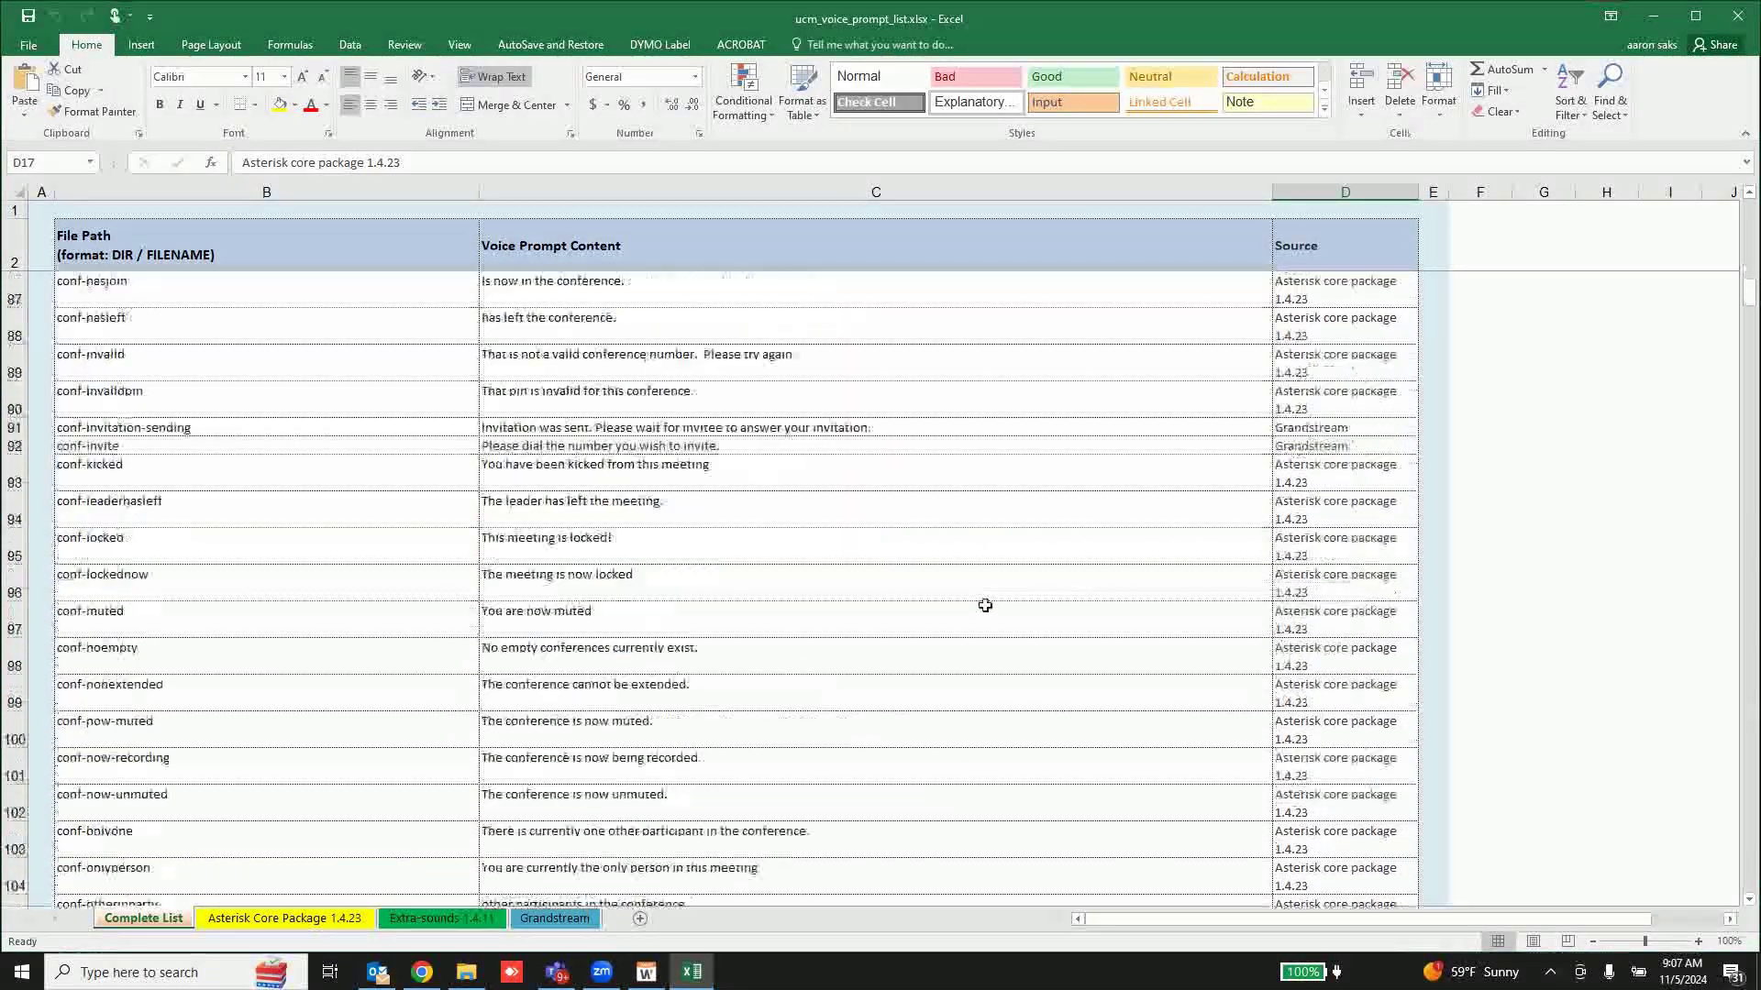
pyautogui.scroll(-16, 980, 598)
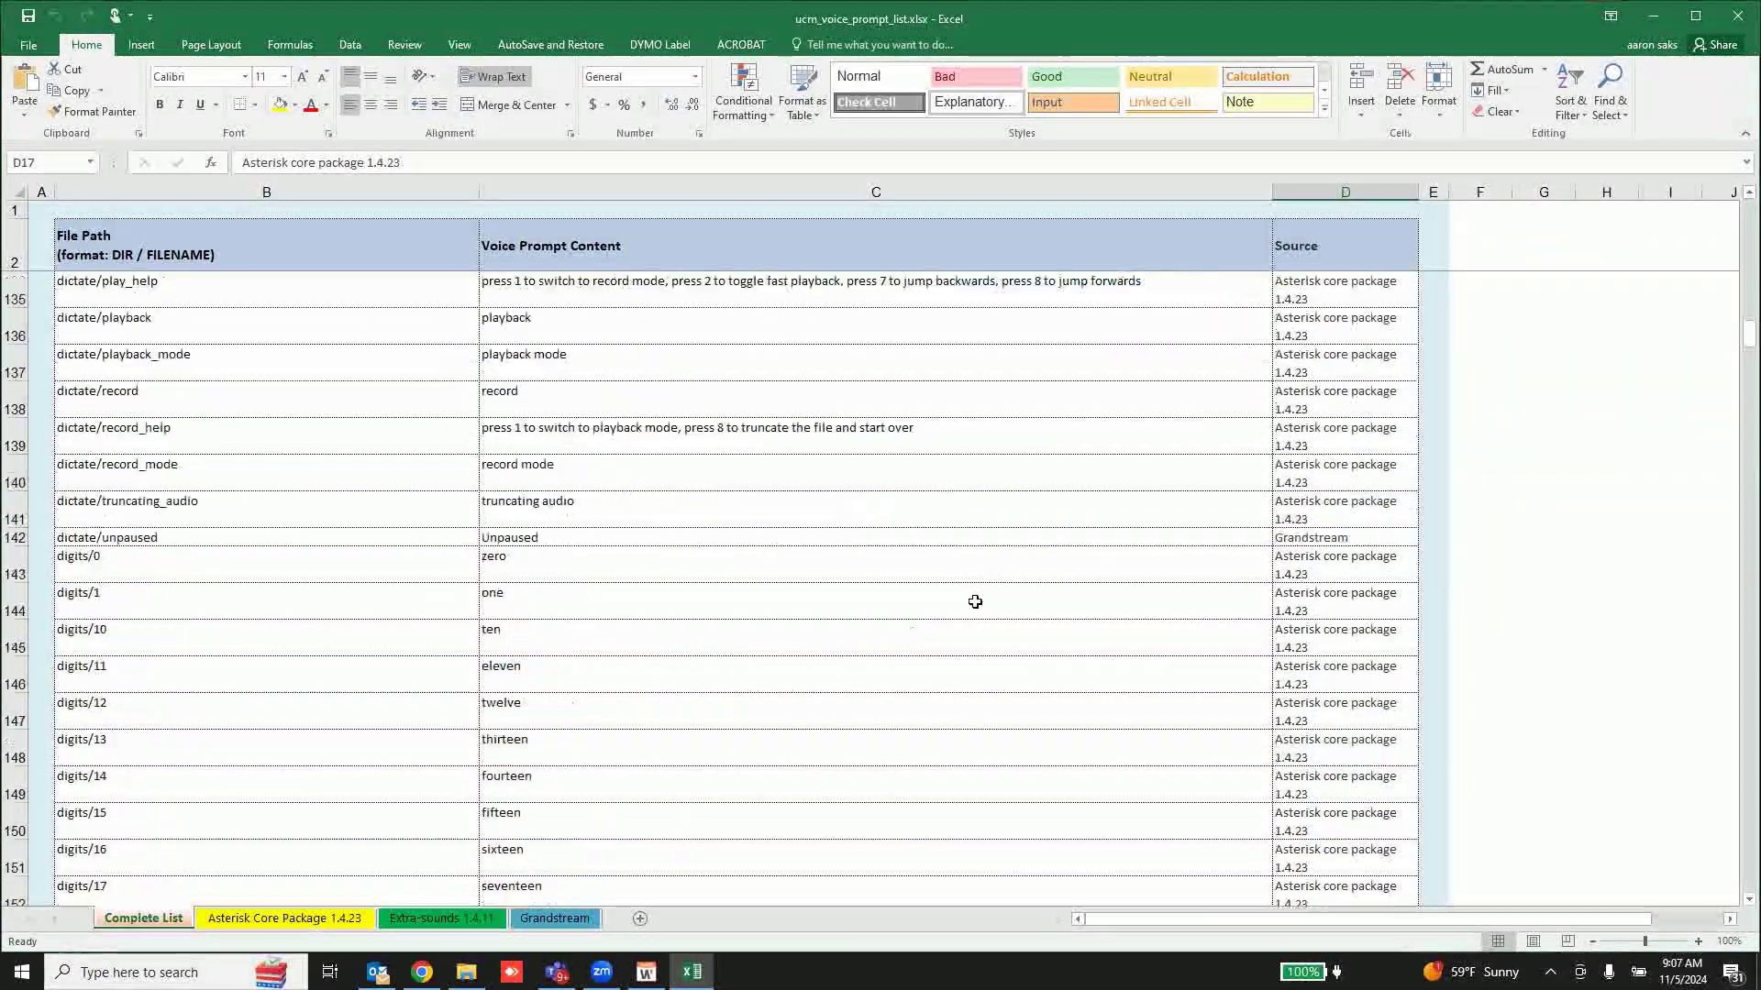
pyautogui.scroll(-17, 949, 609)
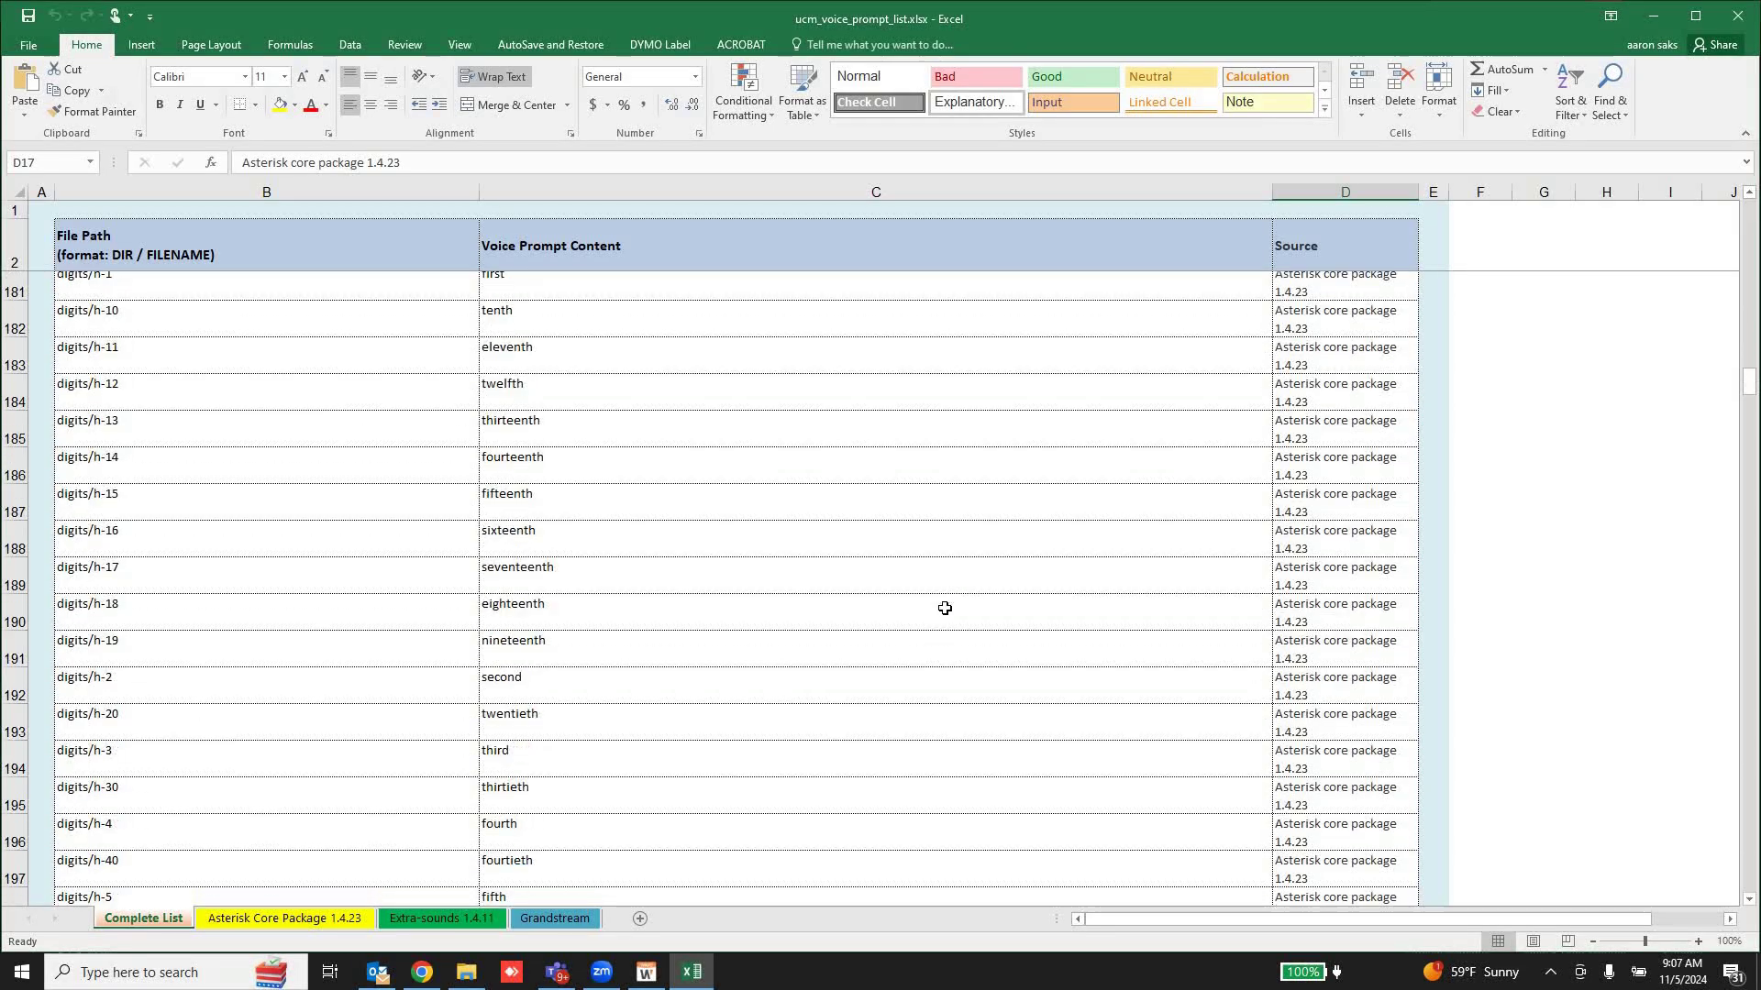
pyautogui.scroll(-4, 942, 608)
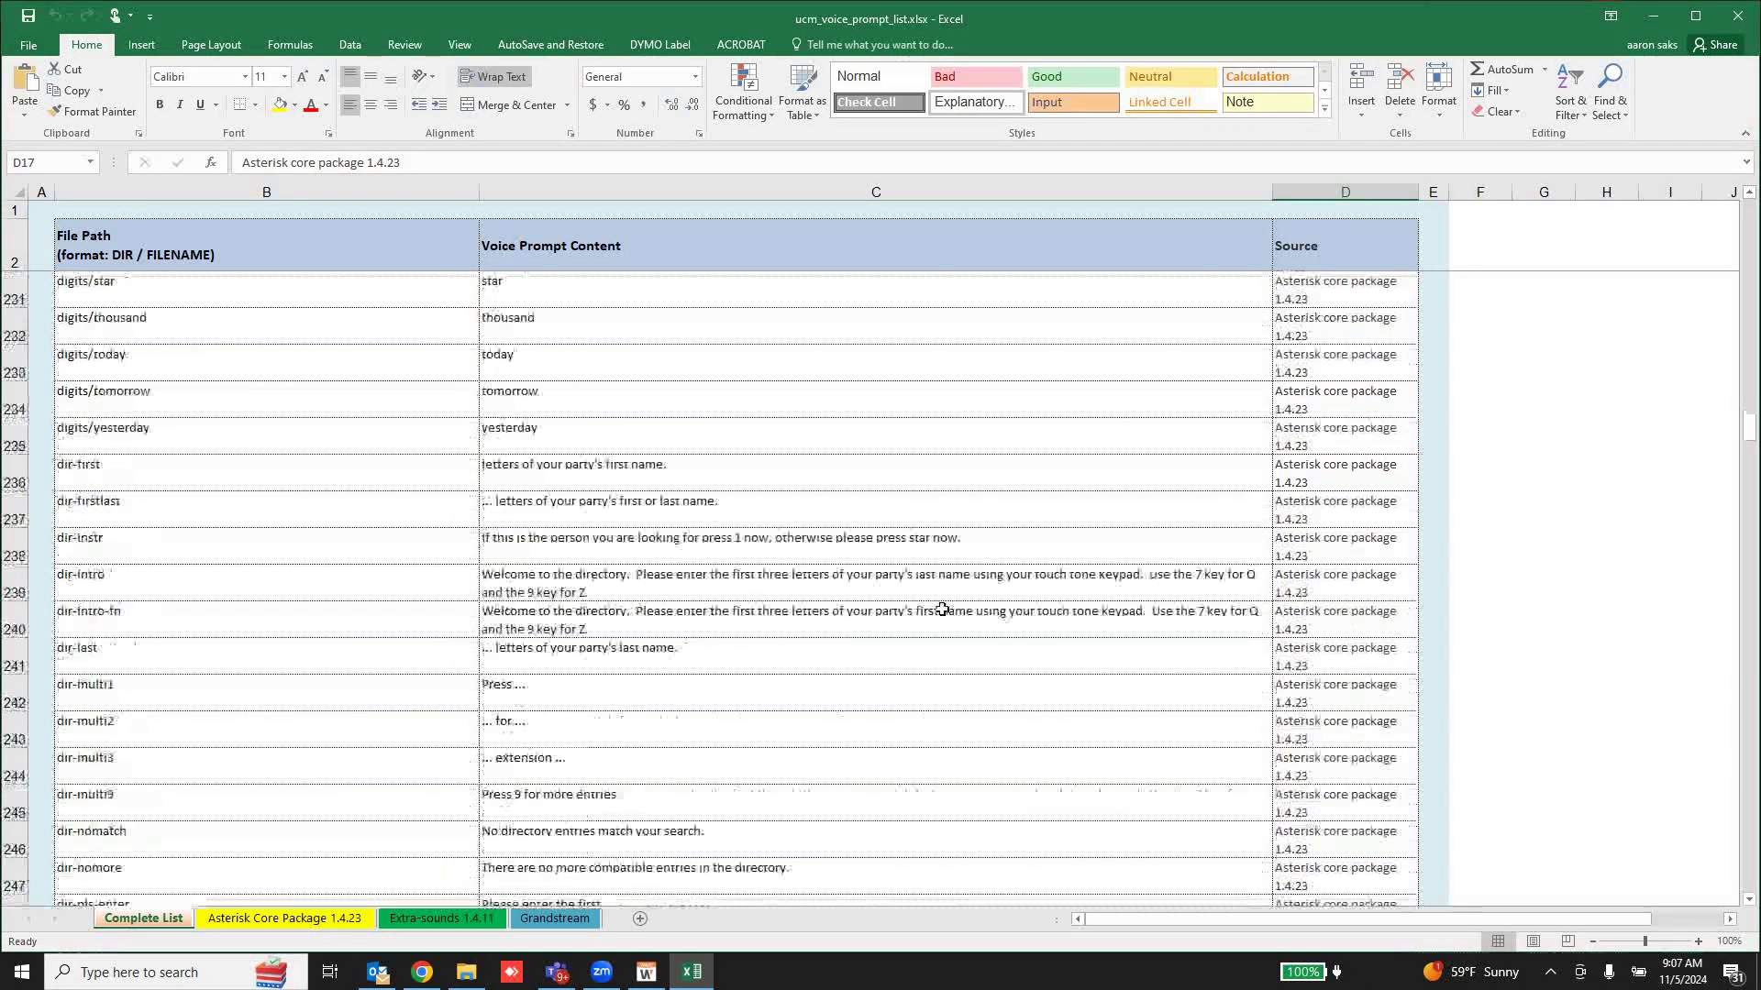
# Inspect the digits/tomorrow path entry without changing it
pyautogui.click(105, 288)
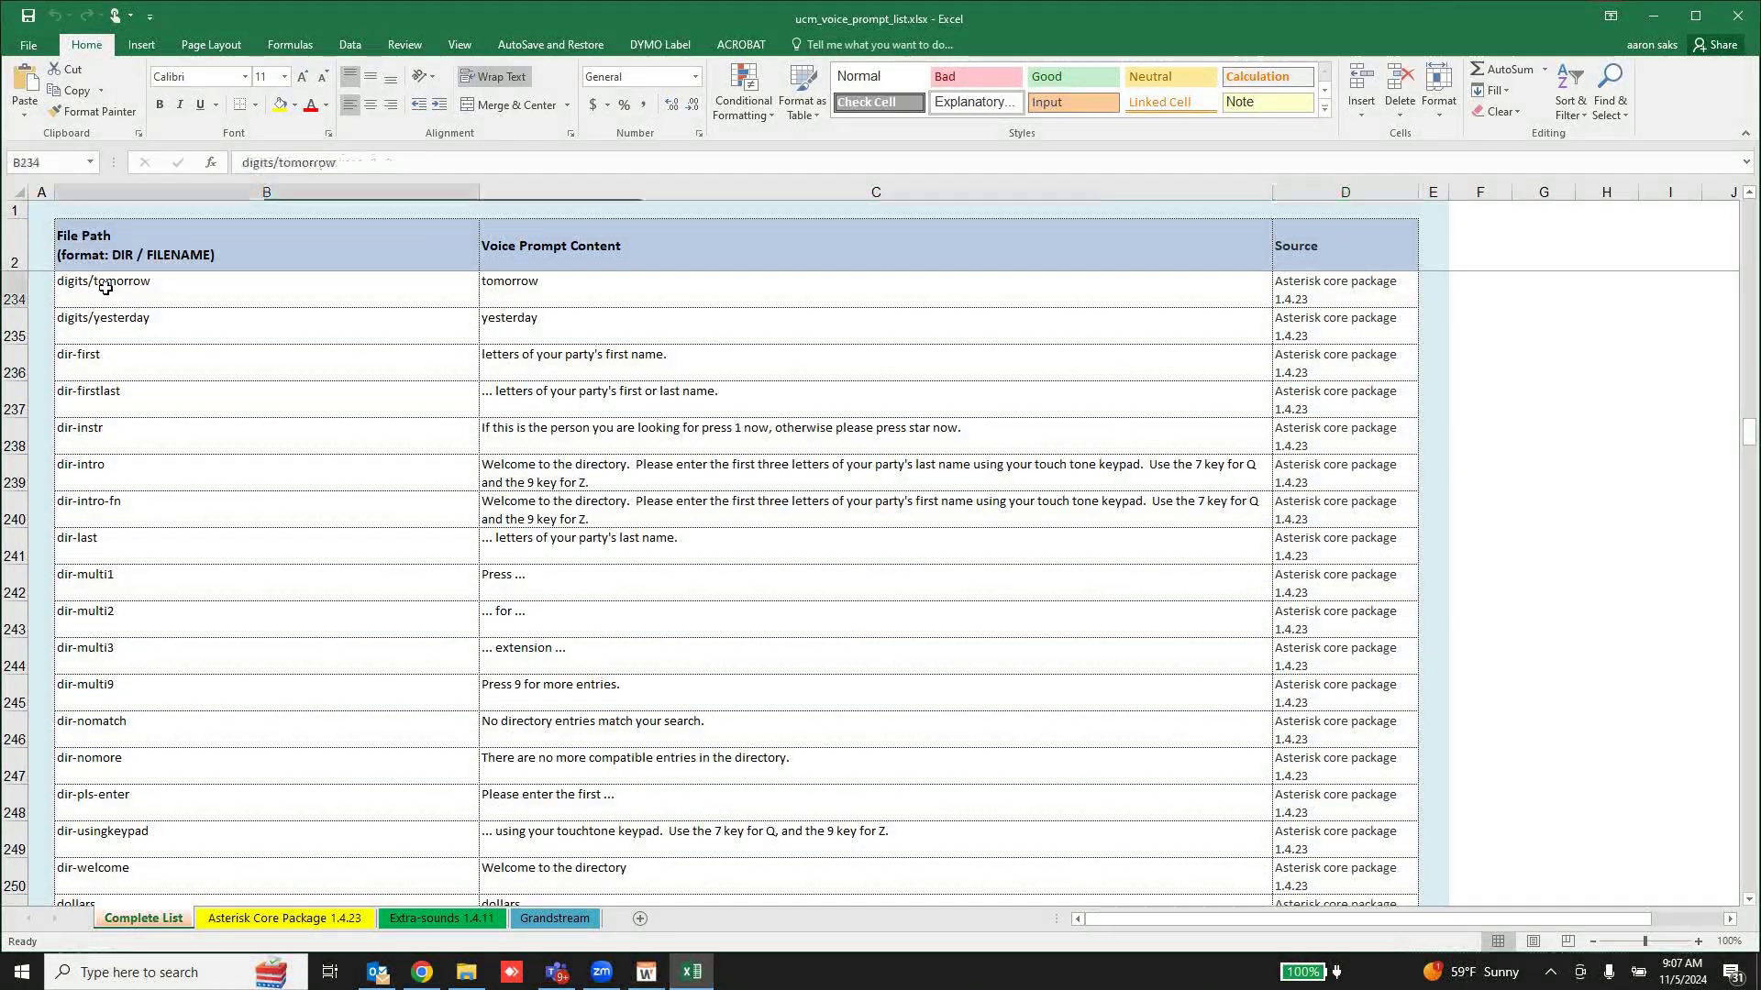
pyautogui.doubleClick(171, 288)
pyautogui.moveTo(174, 284); pyautogui.dragTo(57, 285)
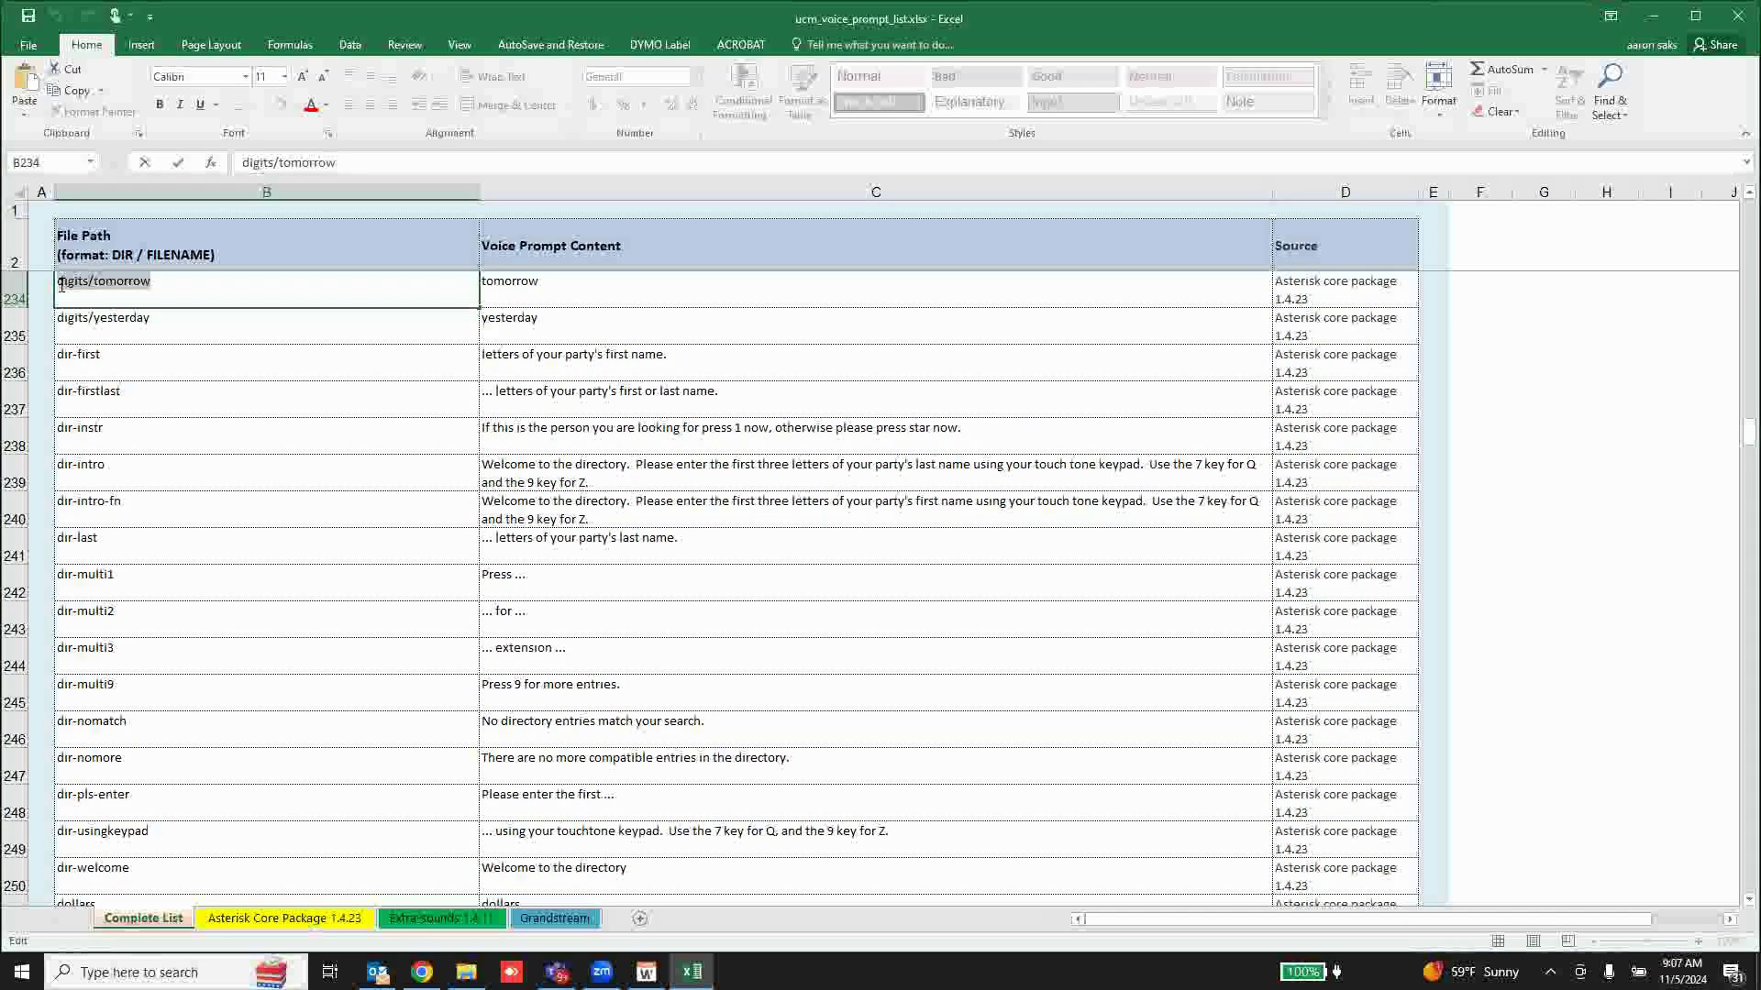
pyautogui.click(202, 329)
pyautogui.hotkey('alt', 'Tab')
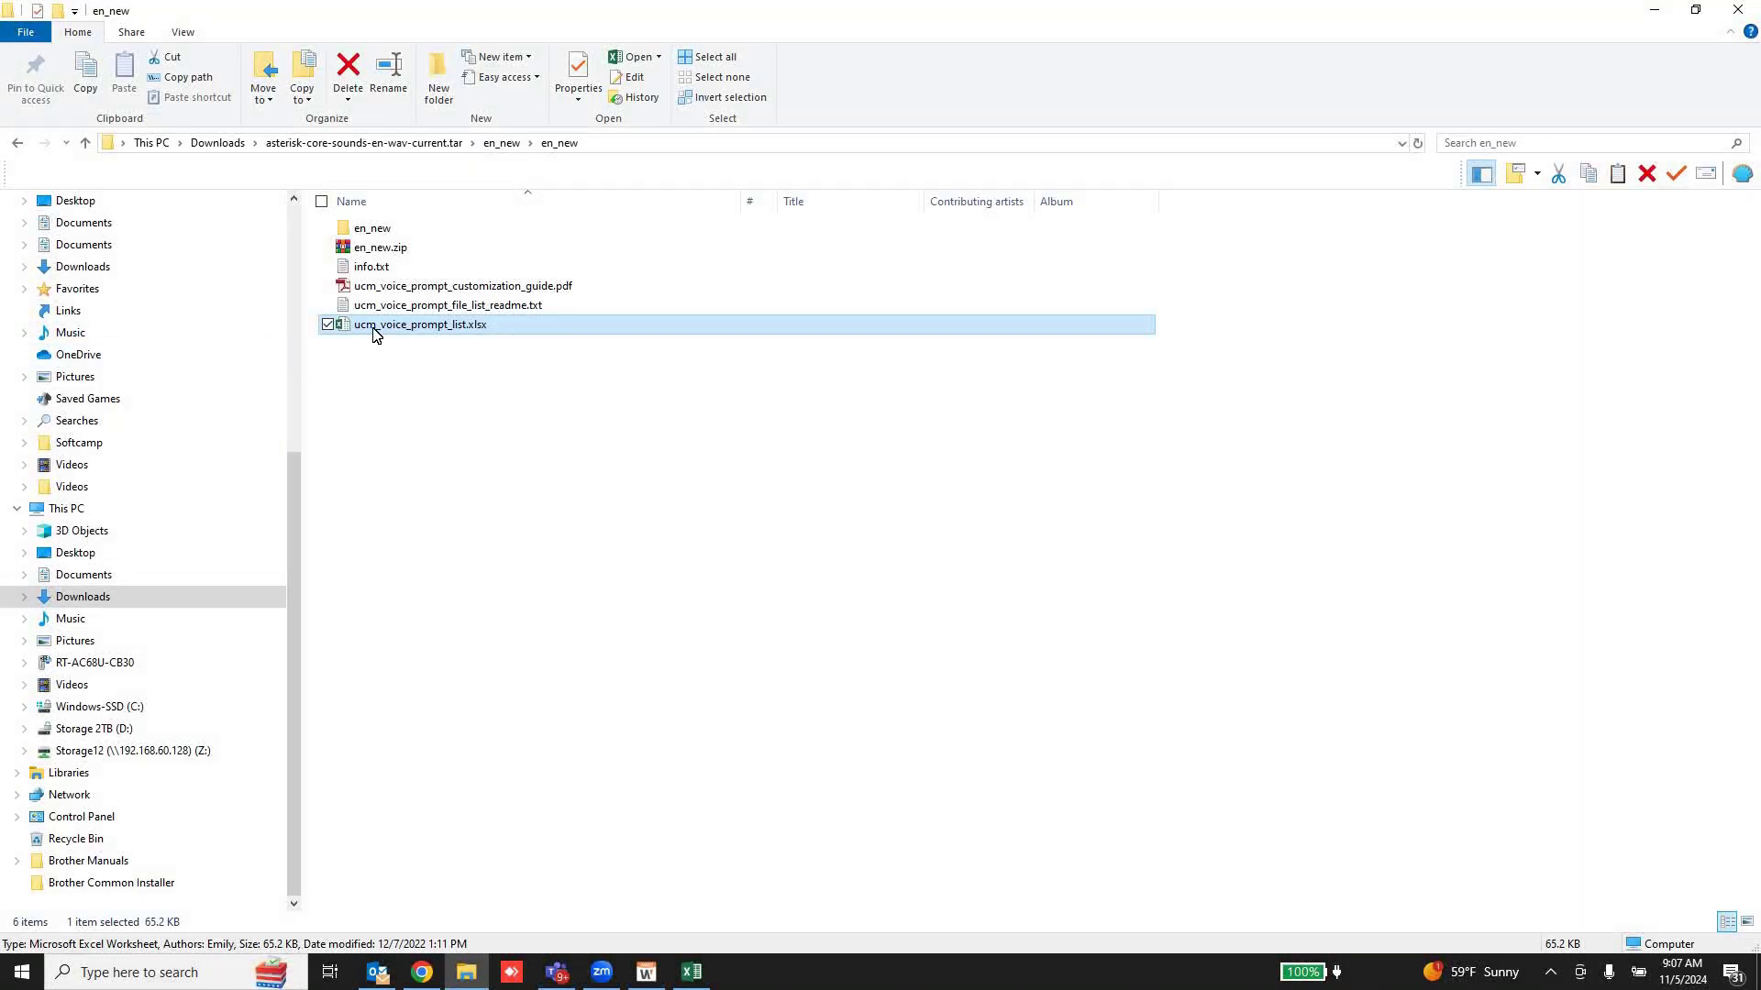
# Extract asterisk-core-sounds-en-wav-current.tar with WinRAR into its own folder and open it
pyautogui.click(453, 312)
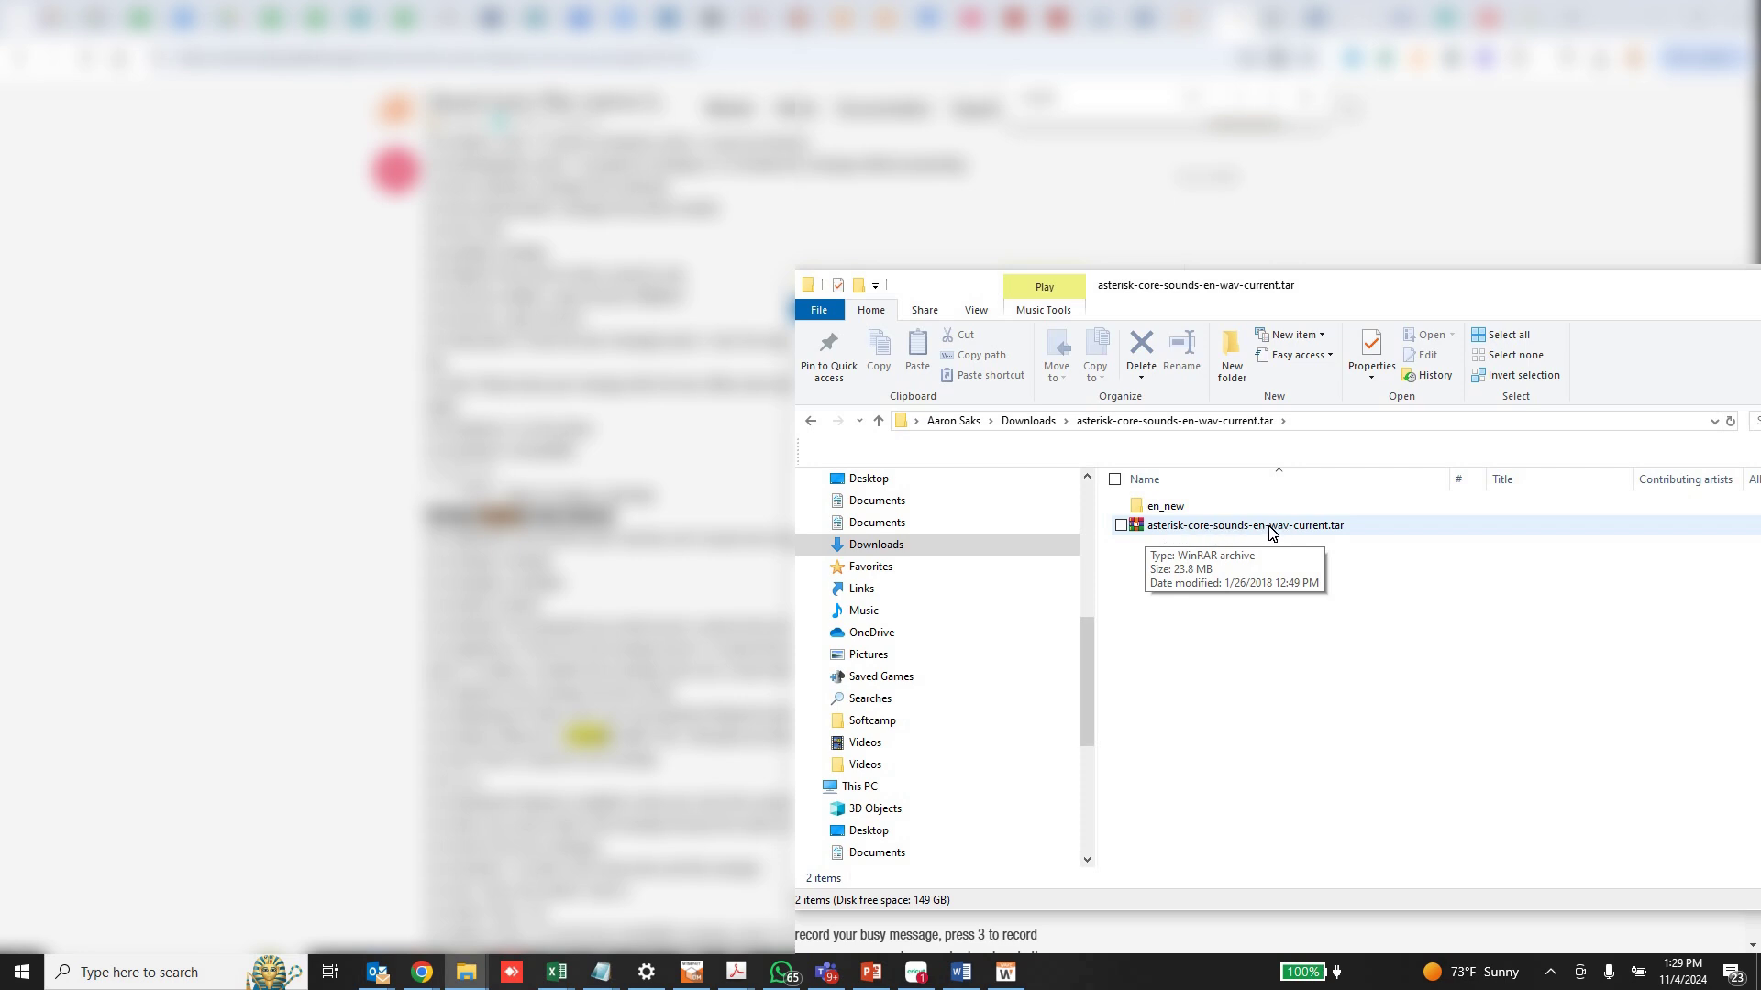
pyautogui.click(1272, 532)
pyautogui.rightClick(1272, 532)
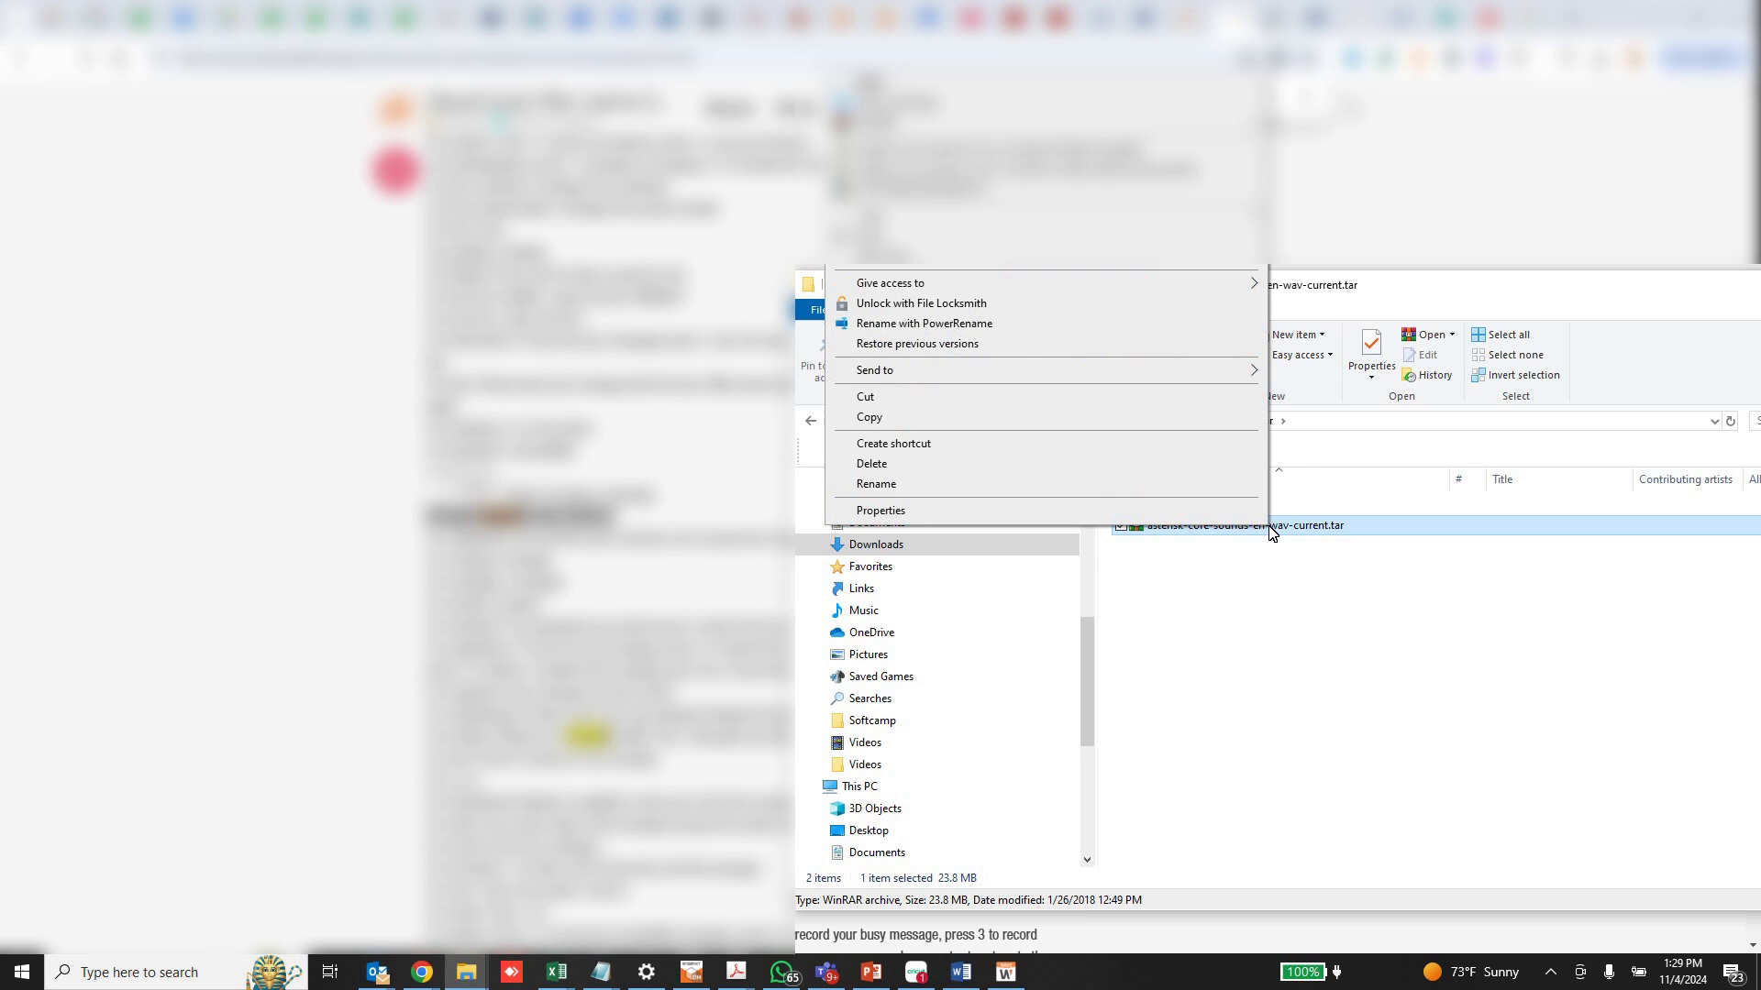
pyautogui.moveTo(1142, 229)
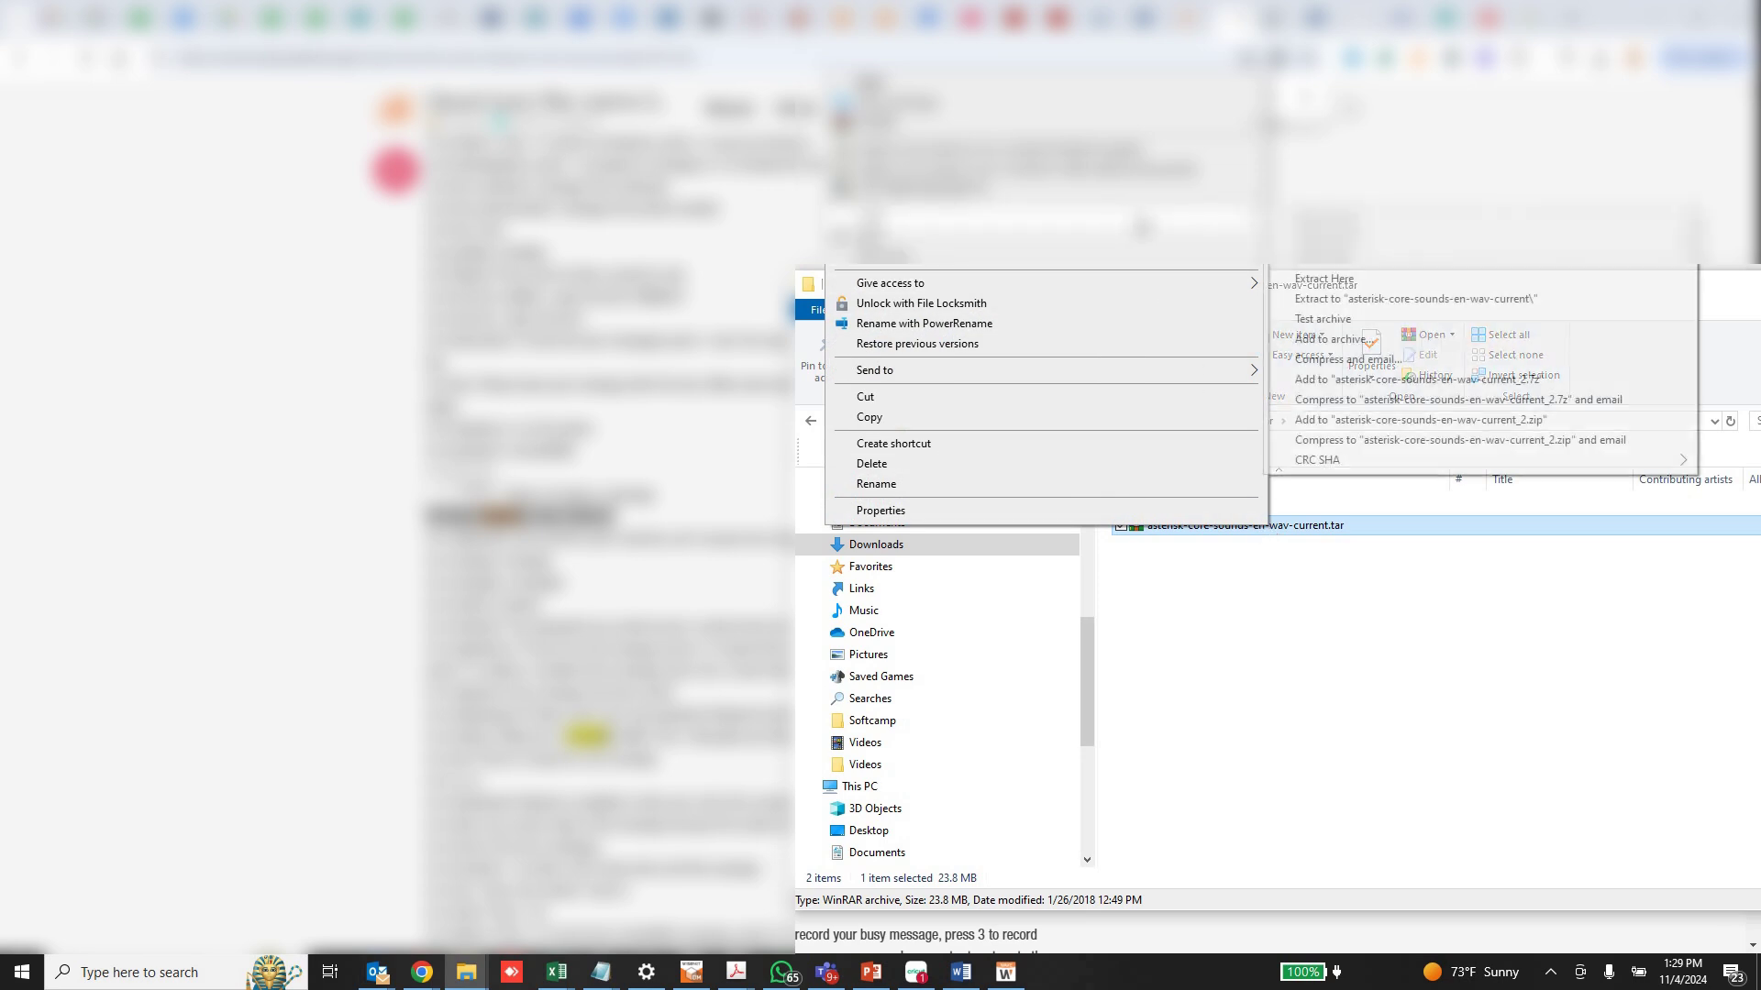
pyautogui.click(1366, 300)
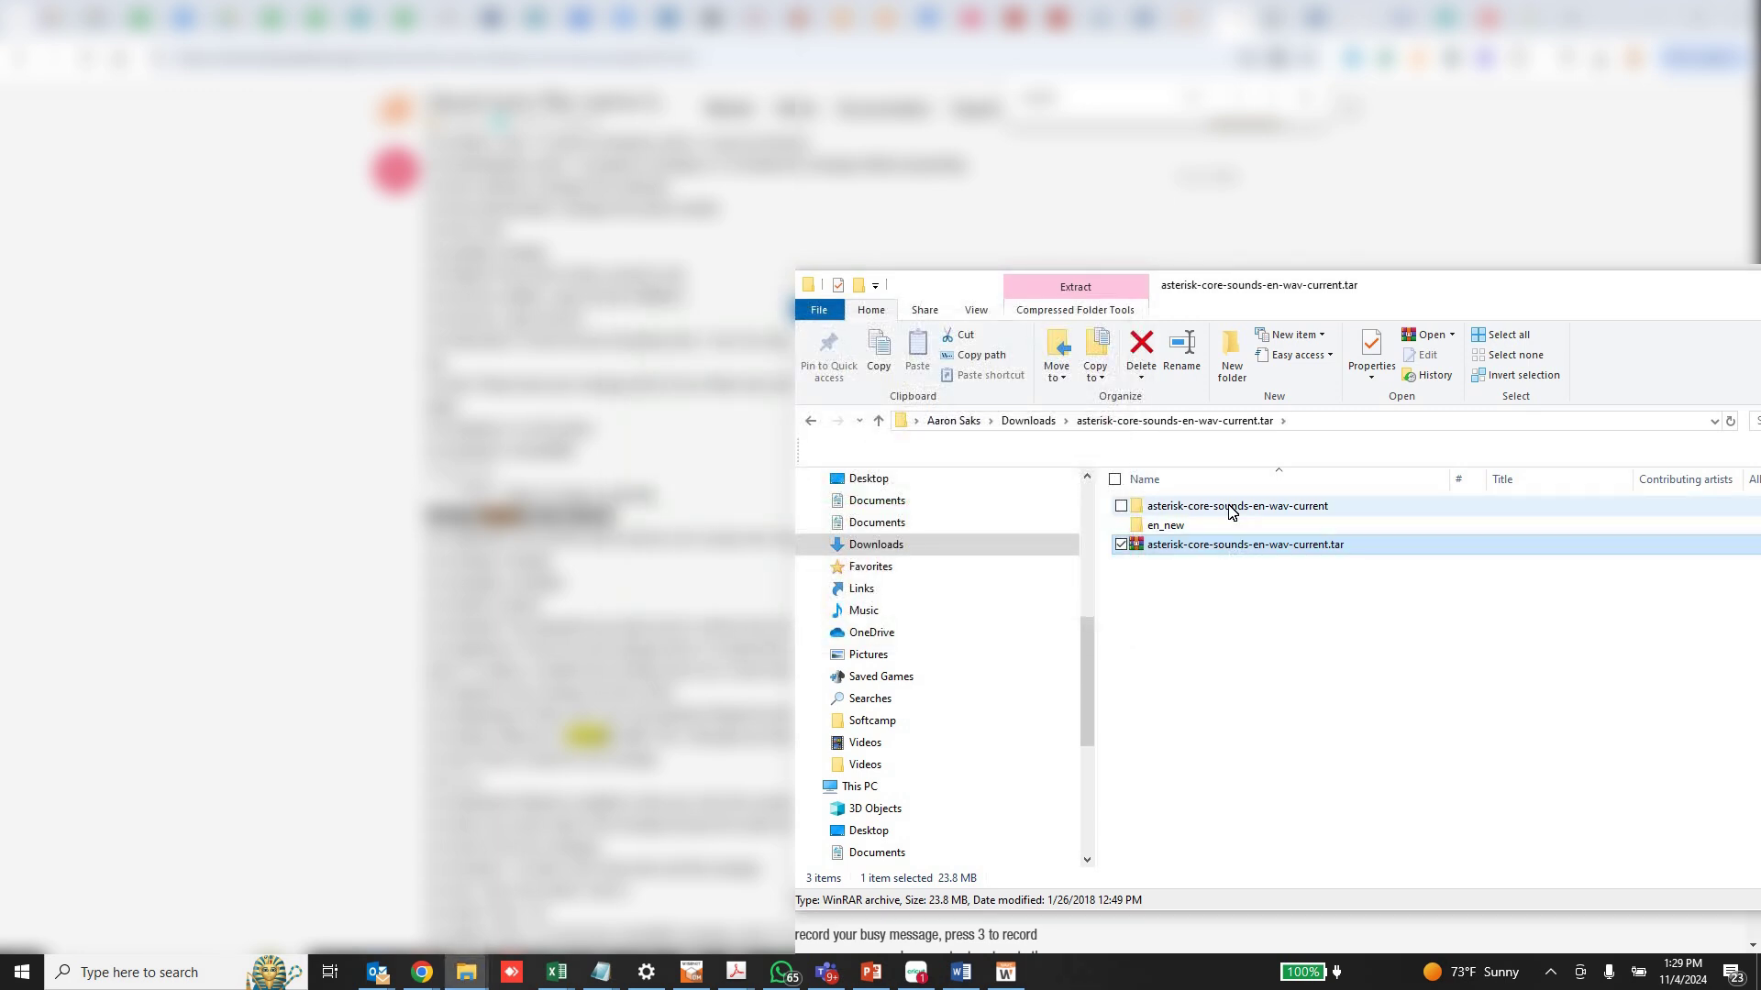
pyautogui.doubleClick(1248, 507)
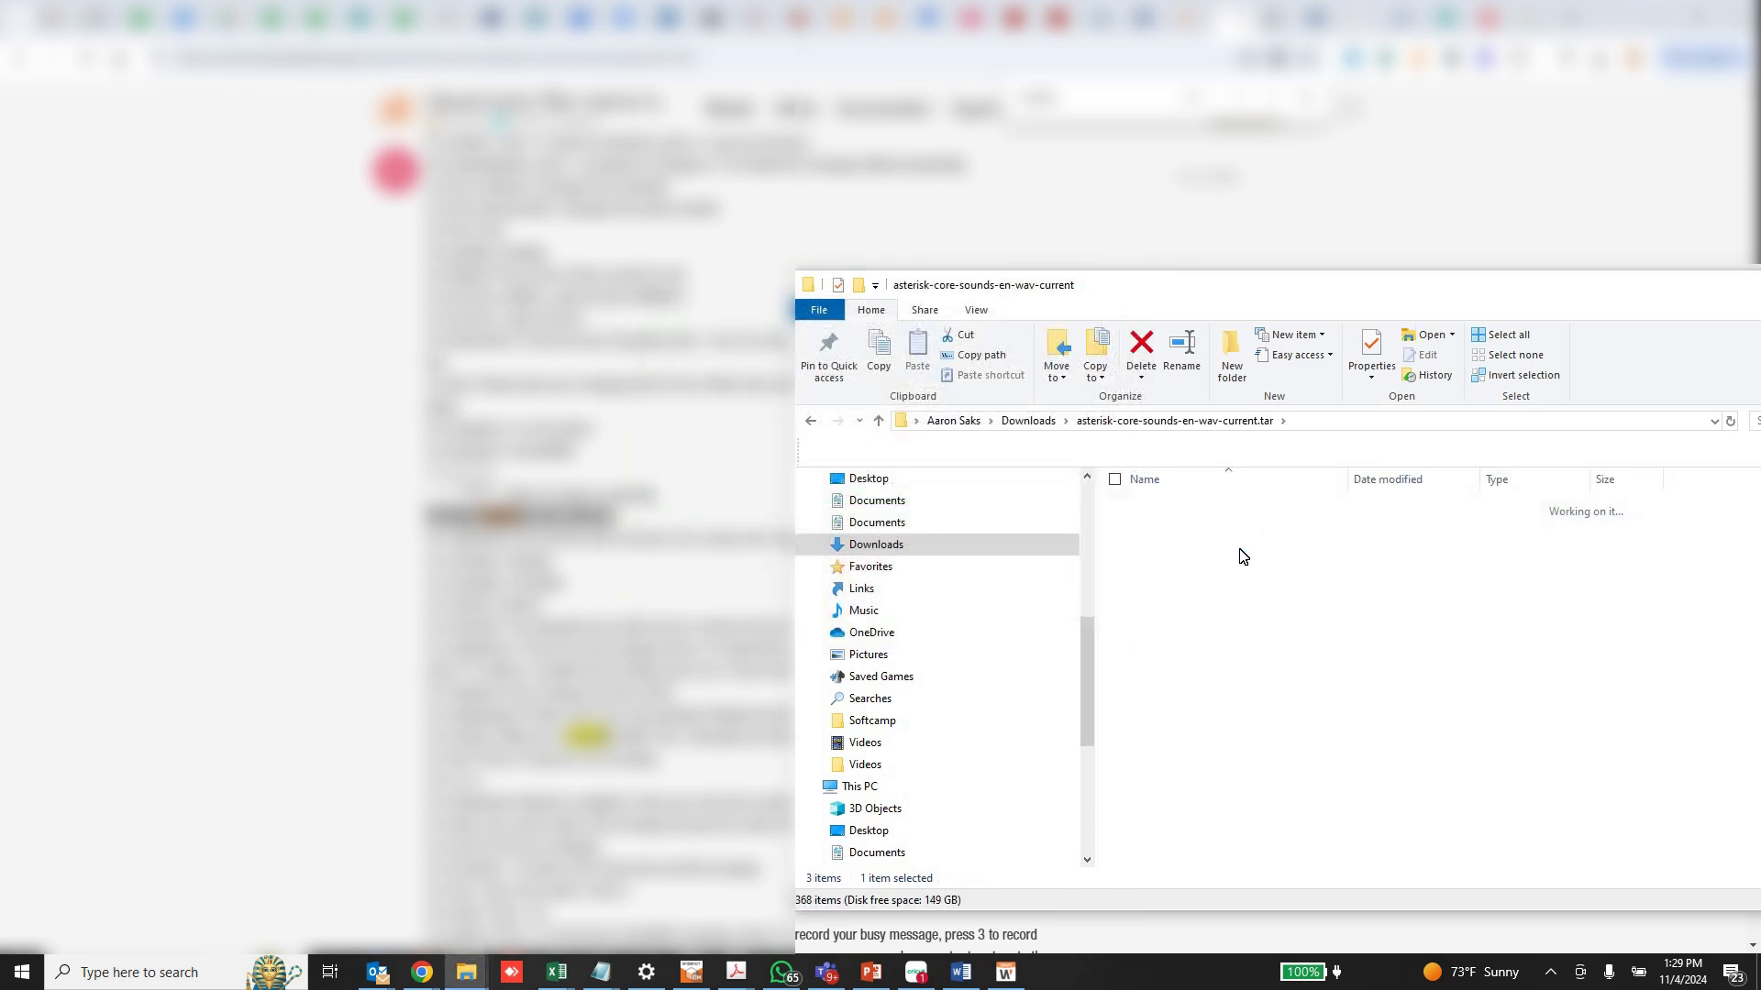
# Jump to the vm files and widen the Name column to show full file names
pyautogui.write('vm')
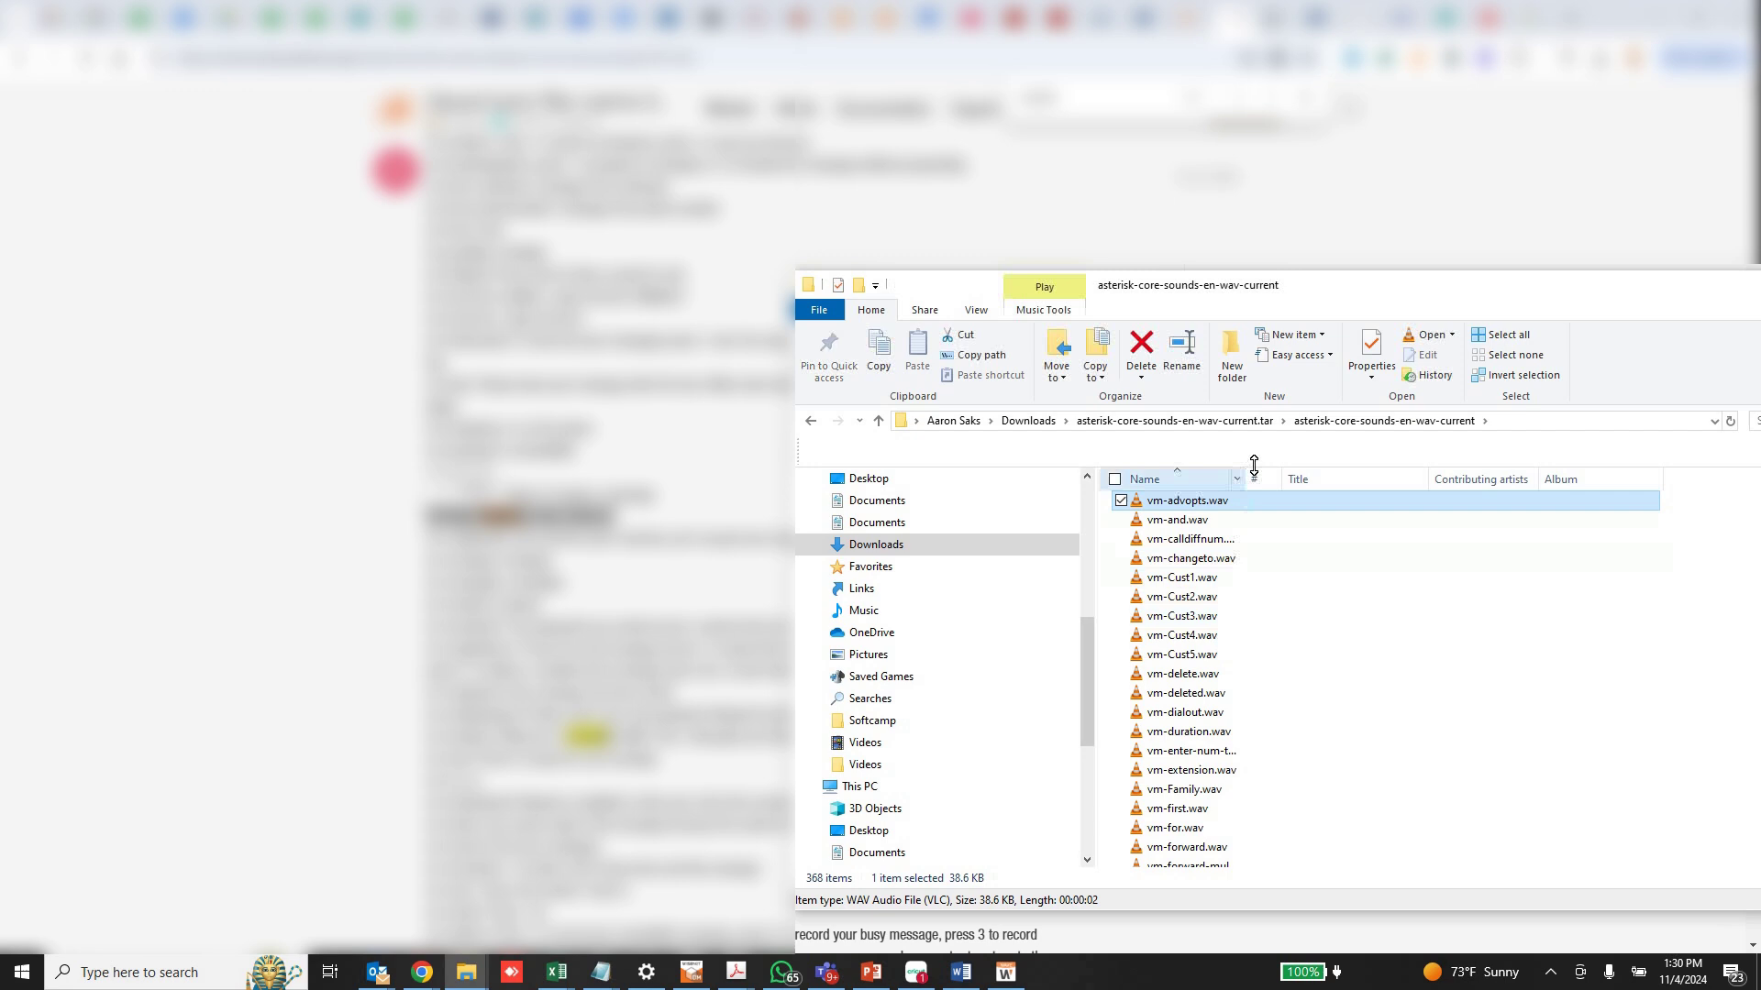
pyautogui.doubleClick(1246, 478)
pyautogui.moveTo(1408, 488); pyautogui.dragTo(1478, 487)
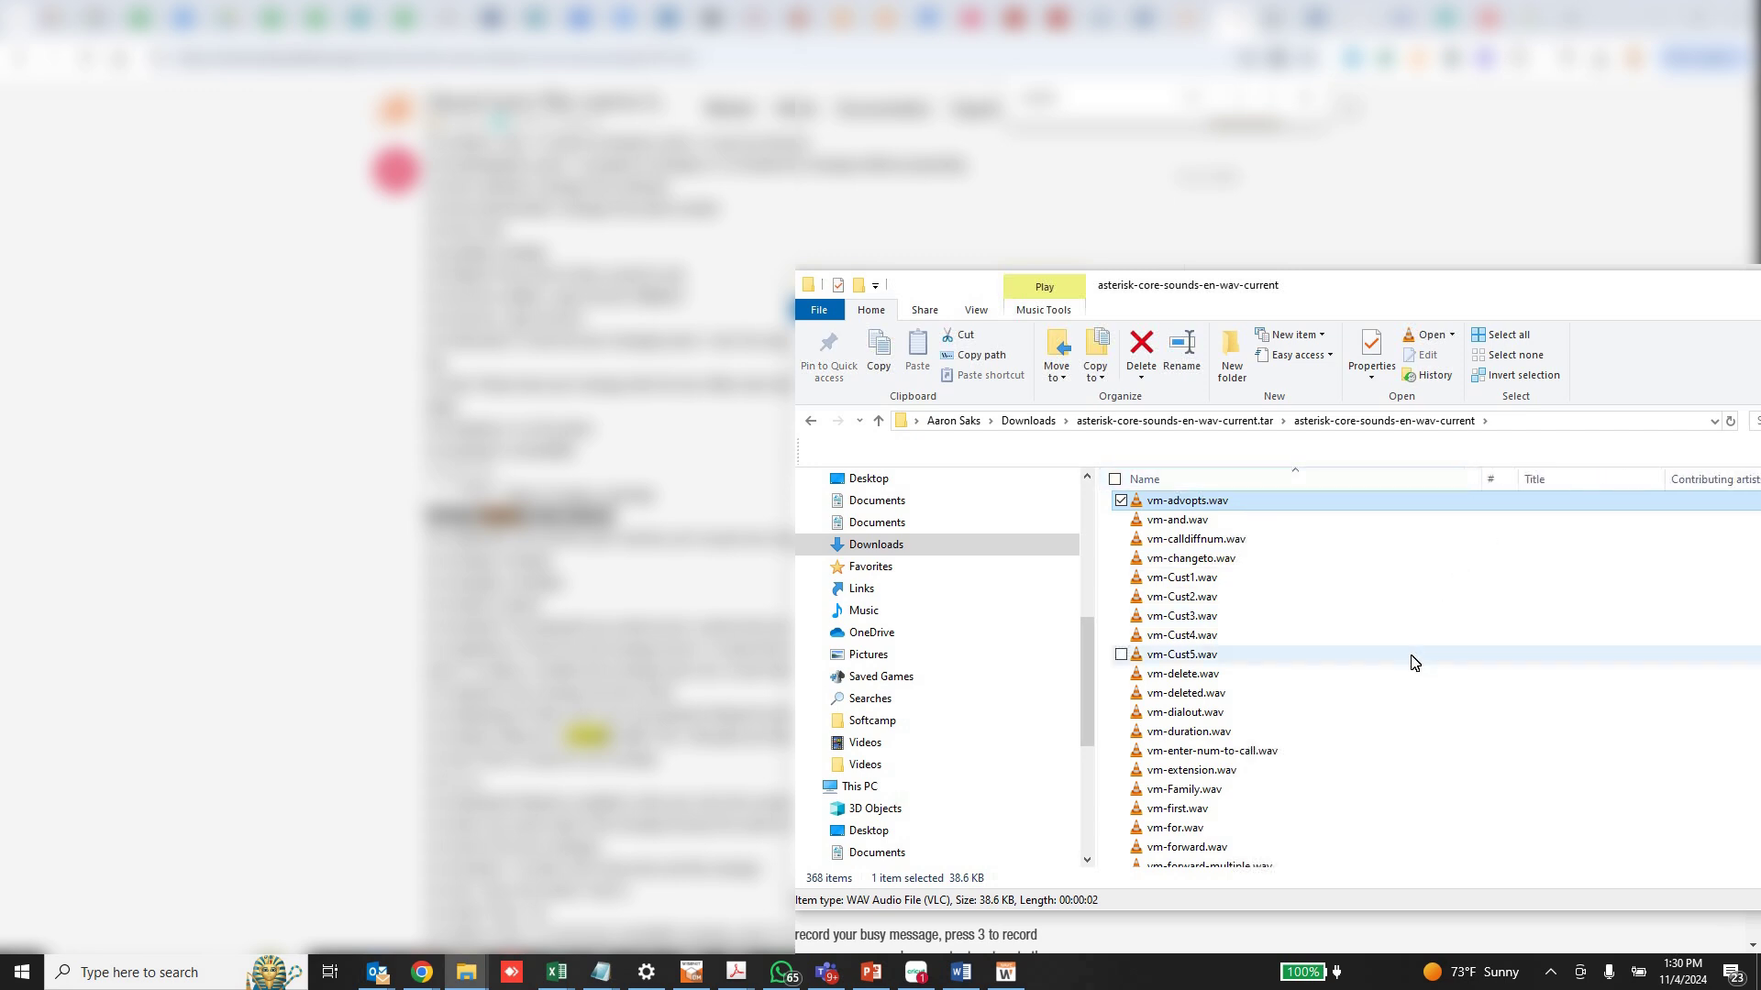
pyautogui.scroll(-4, 1385, 660)
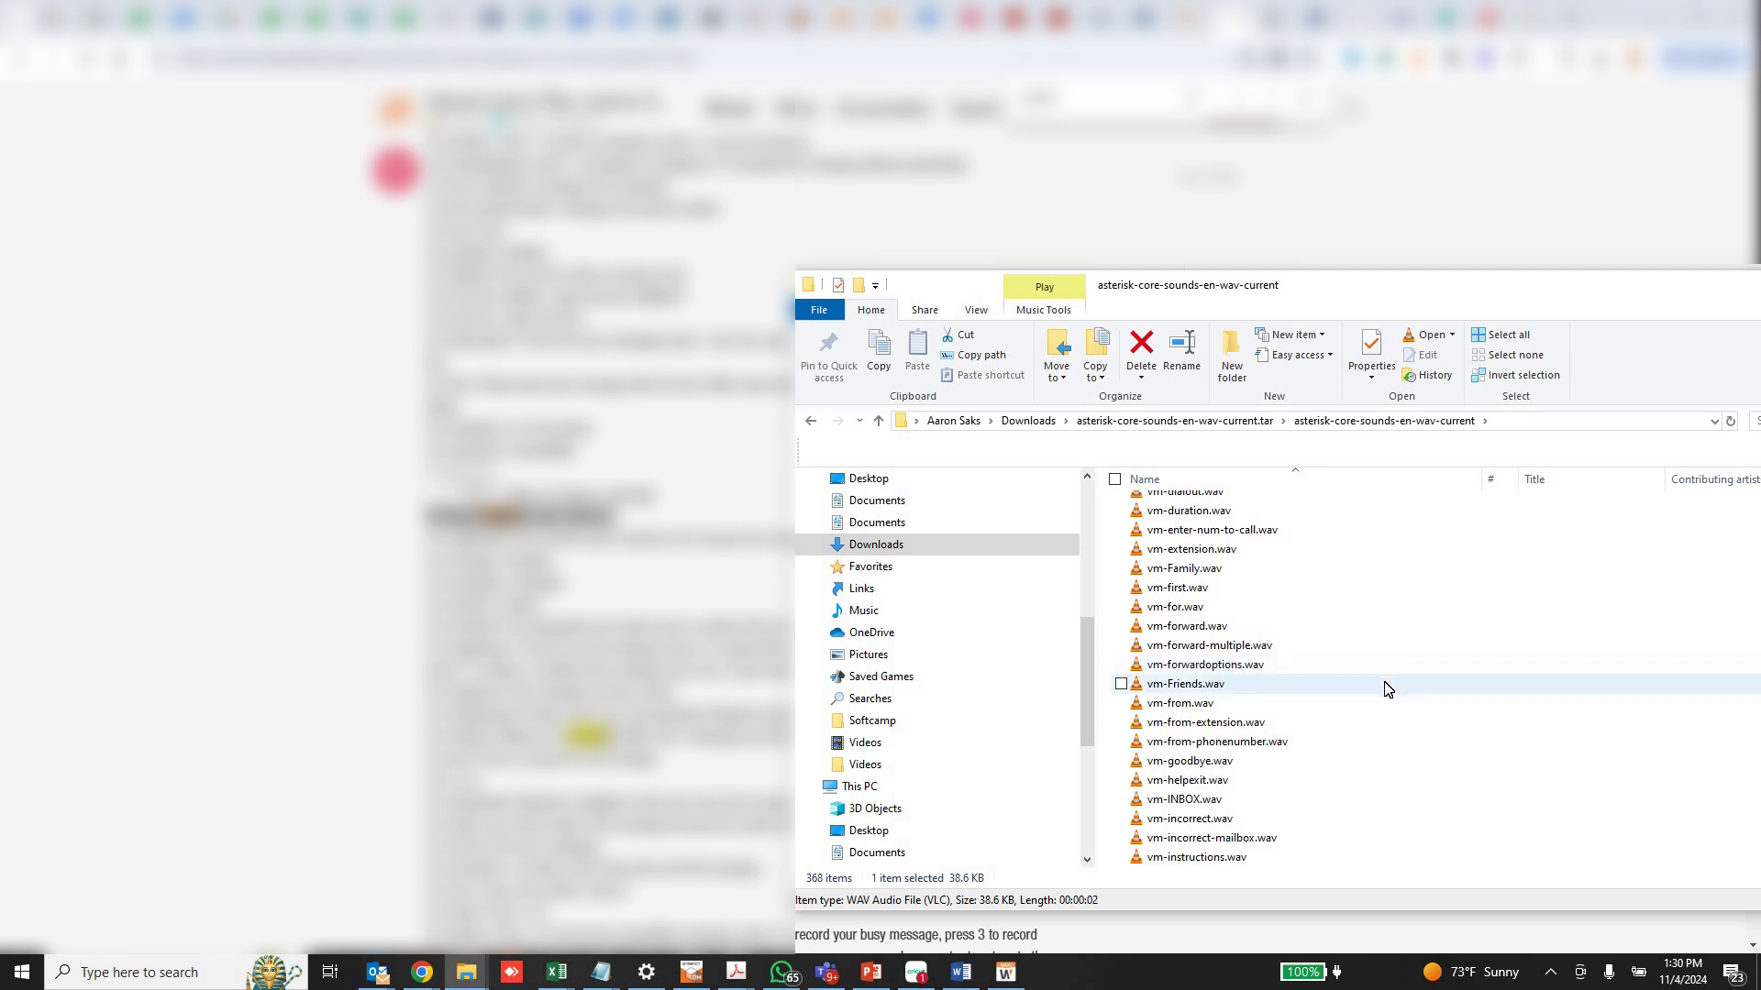
pyautogui.scroll(-4, 1360, 683)
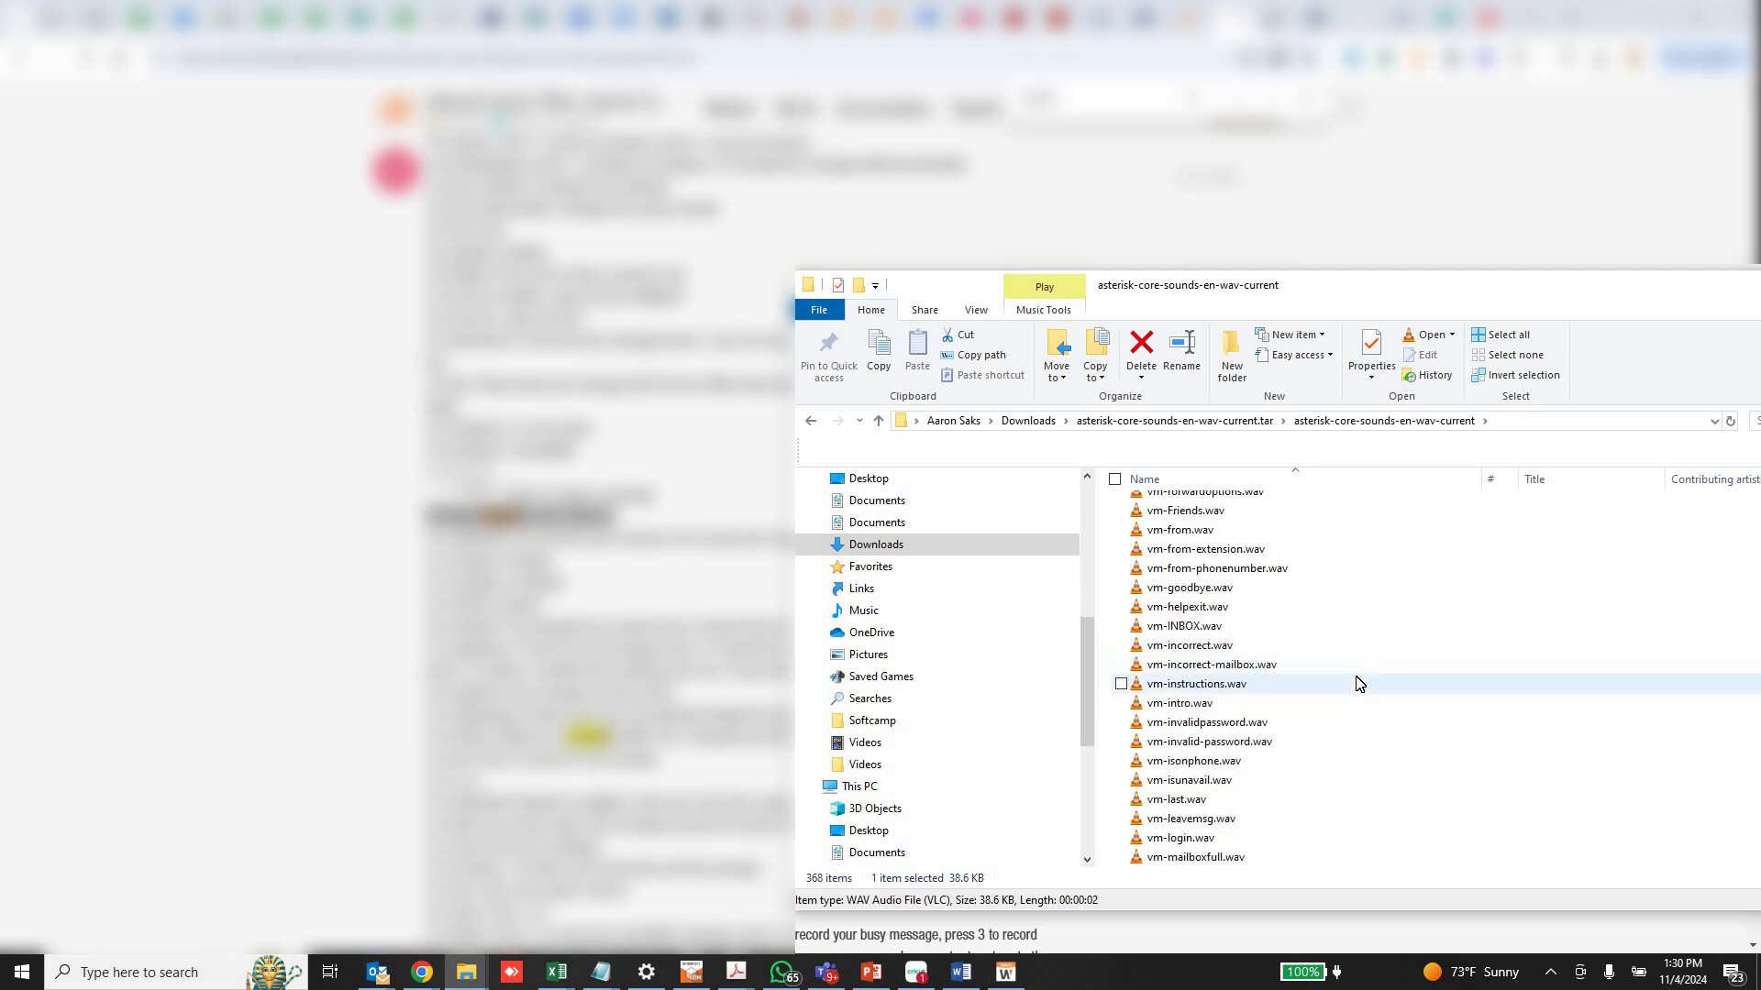
# Play vm-login.wav in VLC, then close the player and return to ElevenLabs
pyautogui.click(1288, 781)
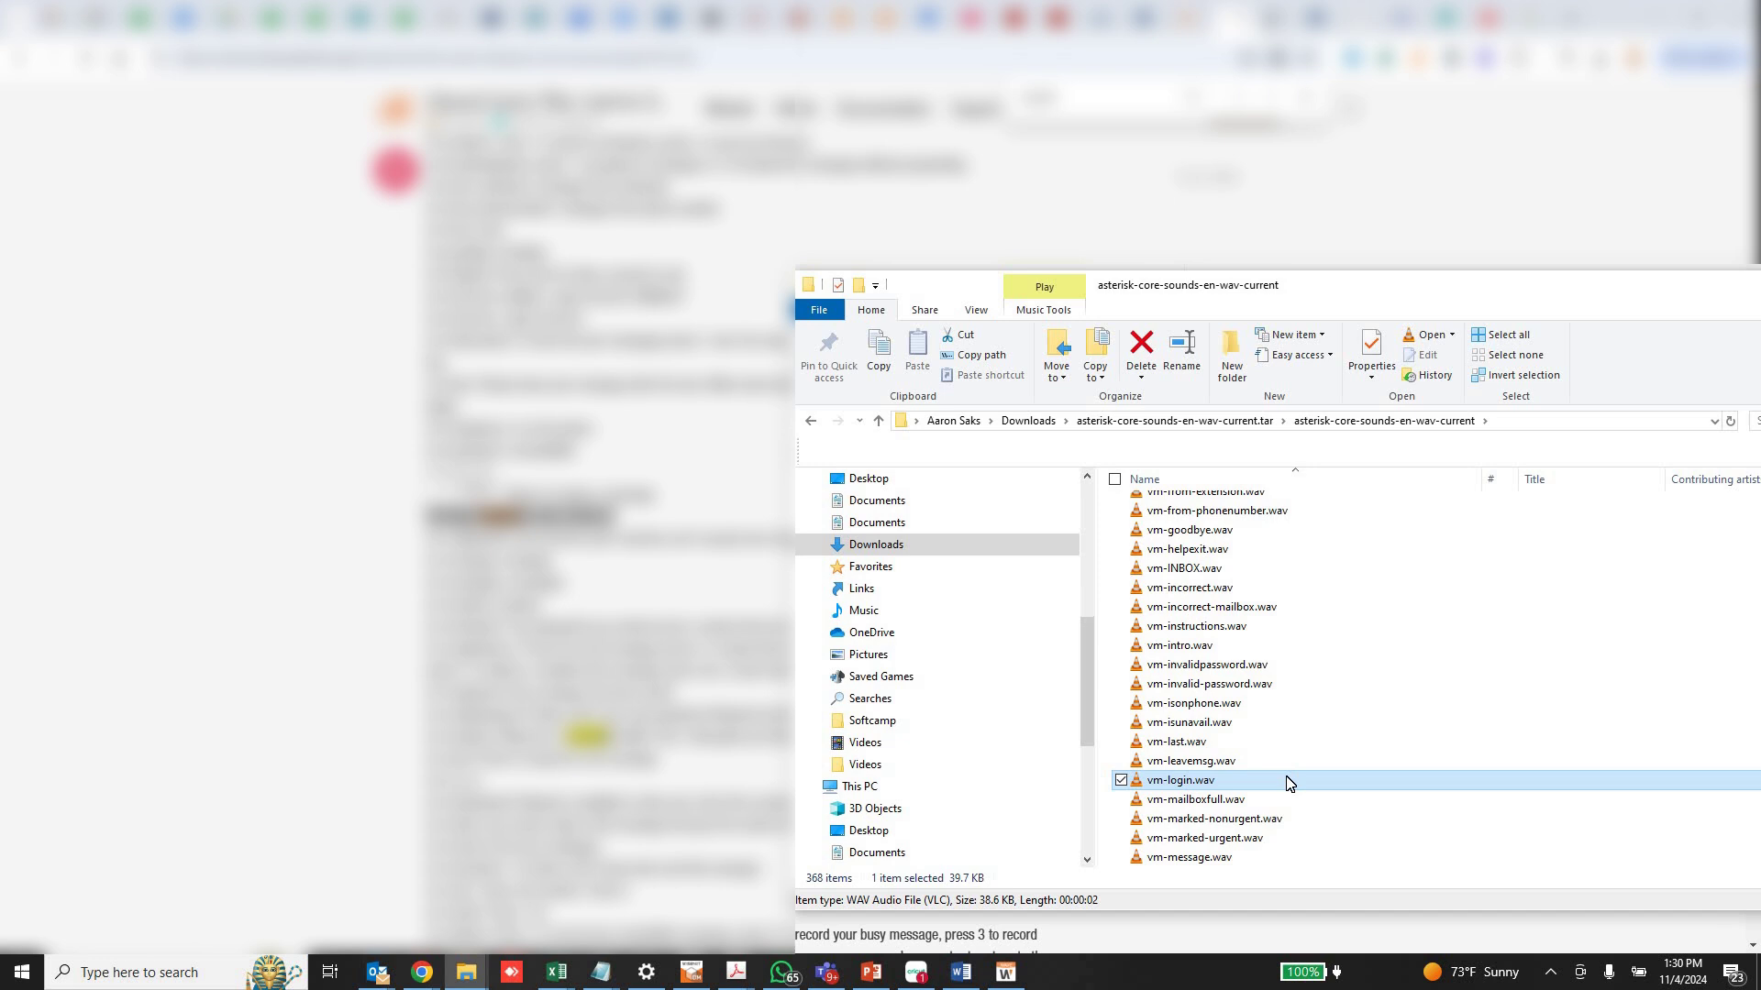
pyautogui.doubleClick(1288, 781)
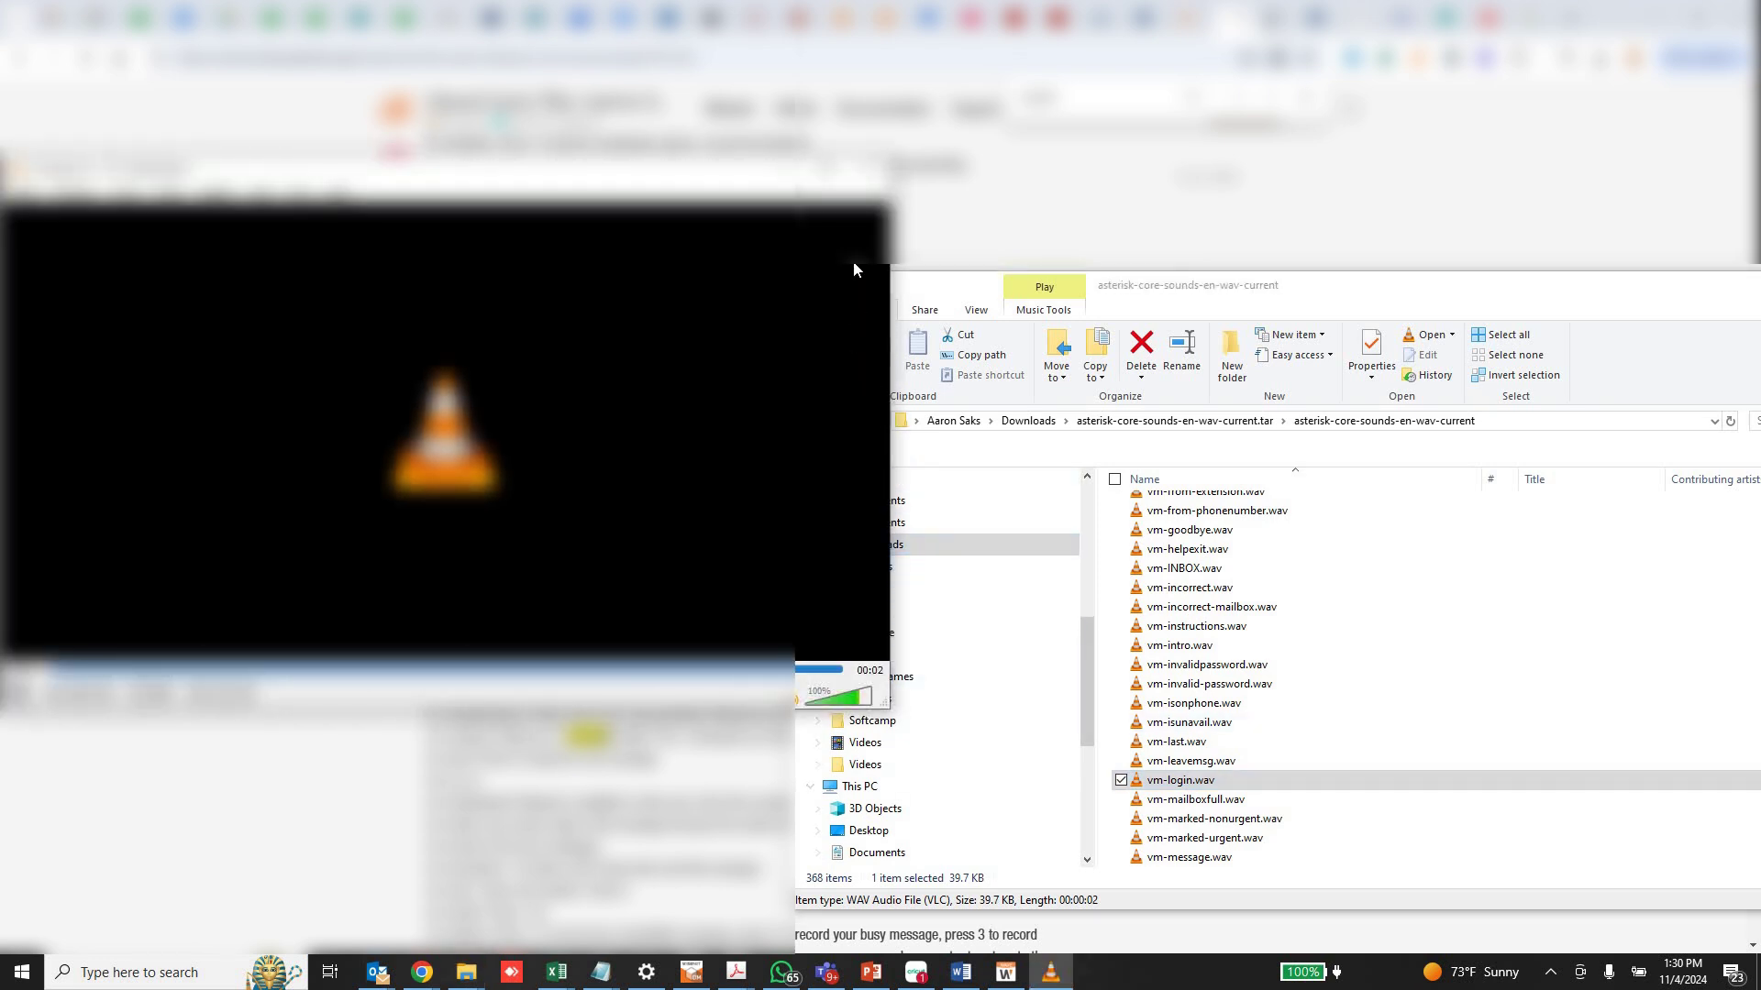
pyautogui.hotkey('ctrl', 'q')
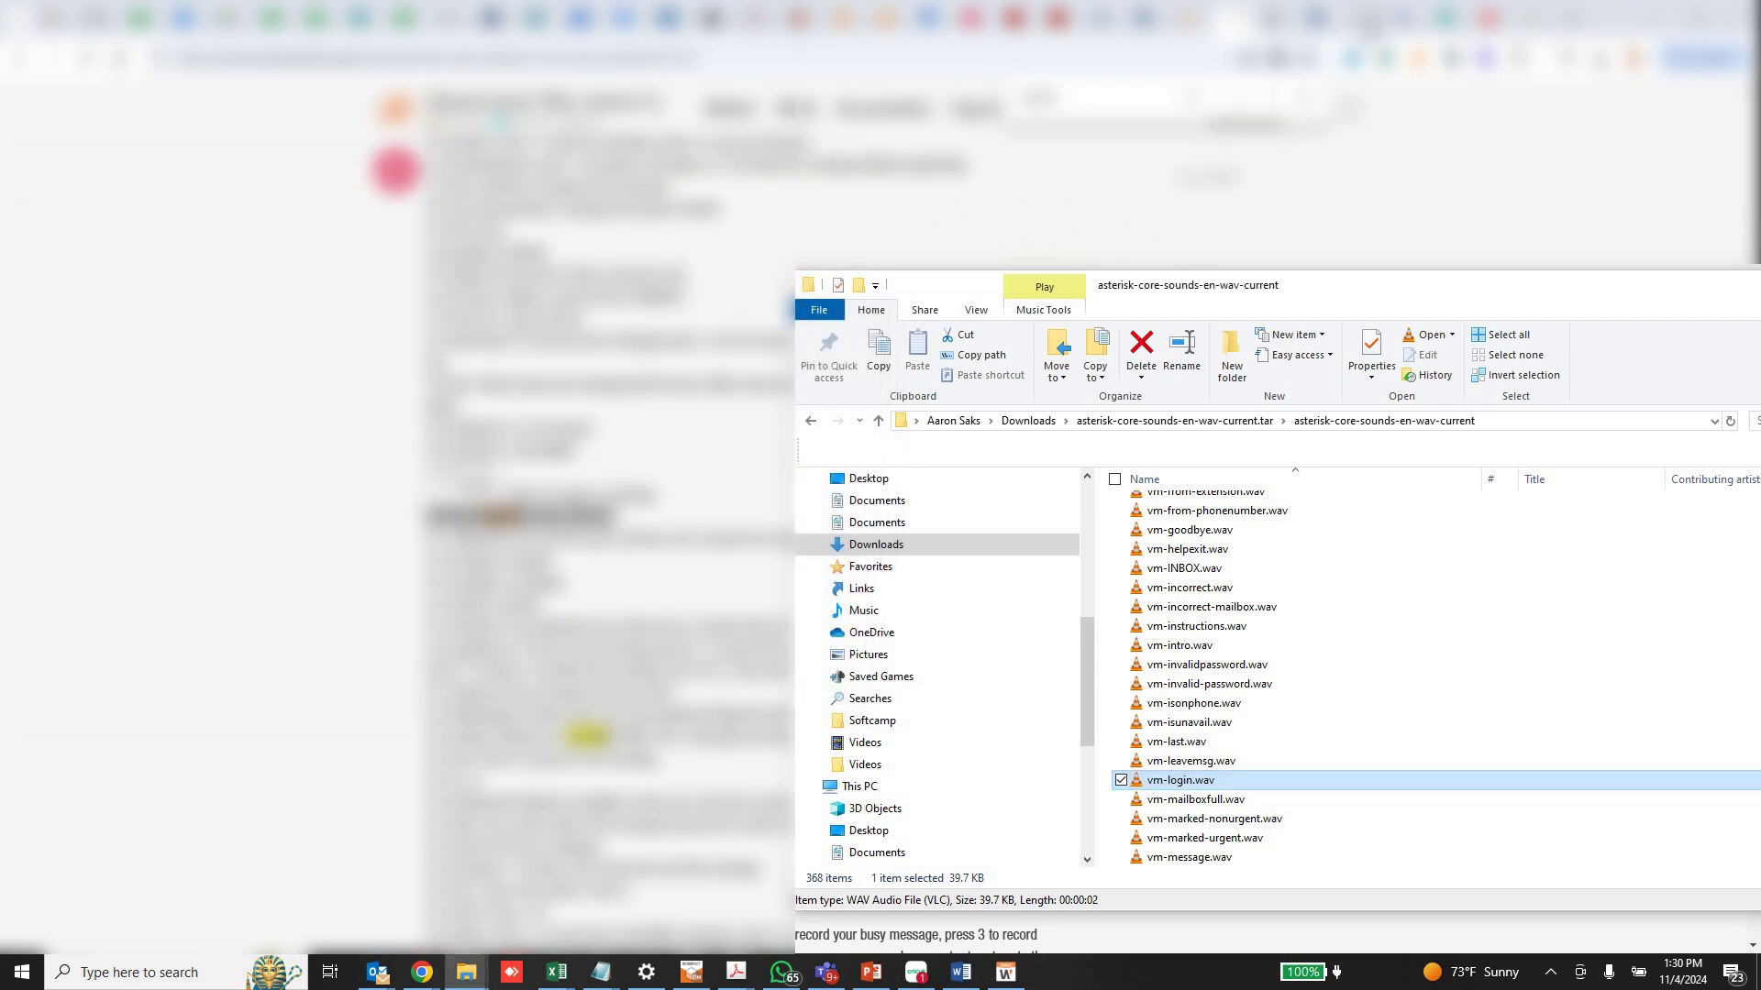
pyautogui.click(1365, 19)
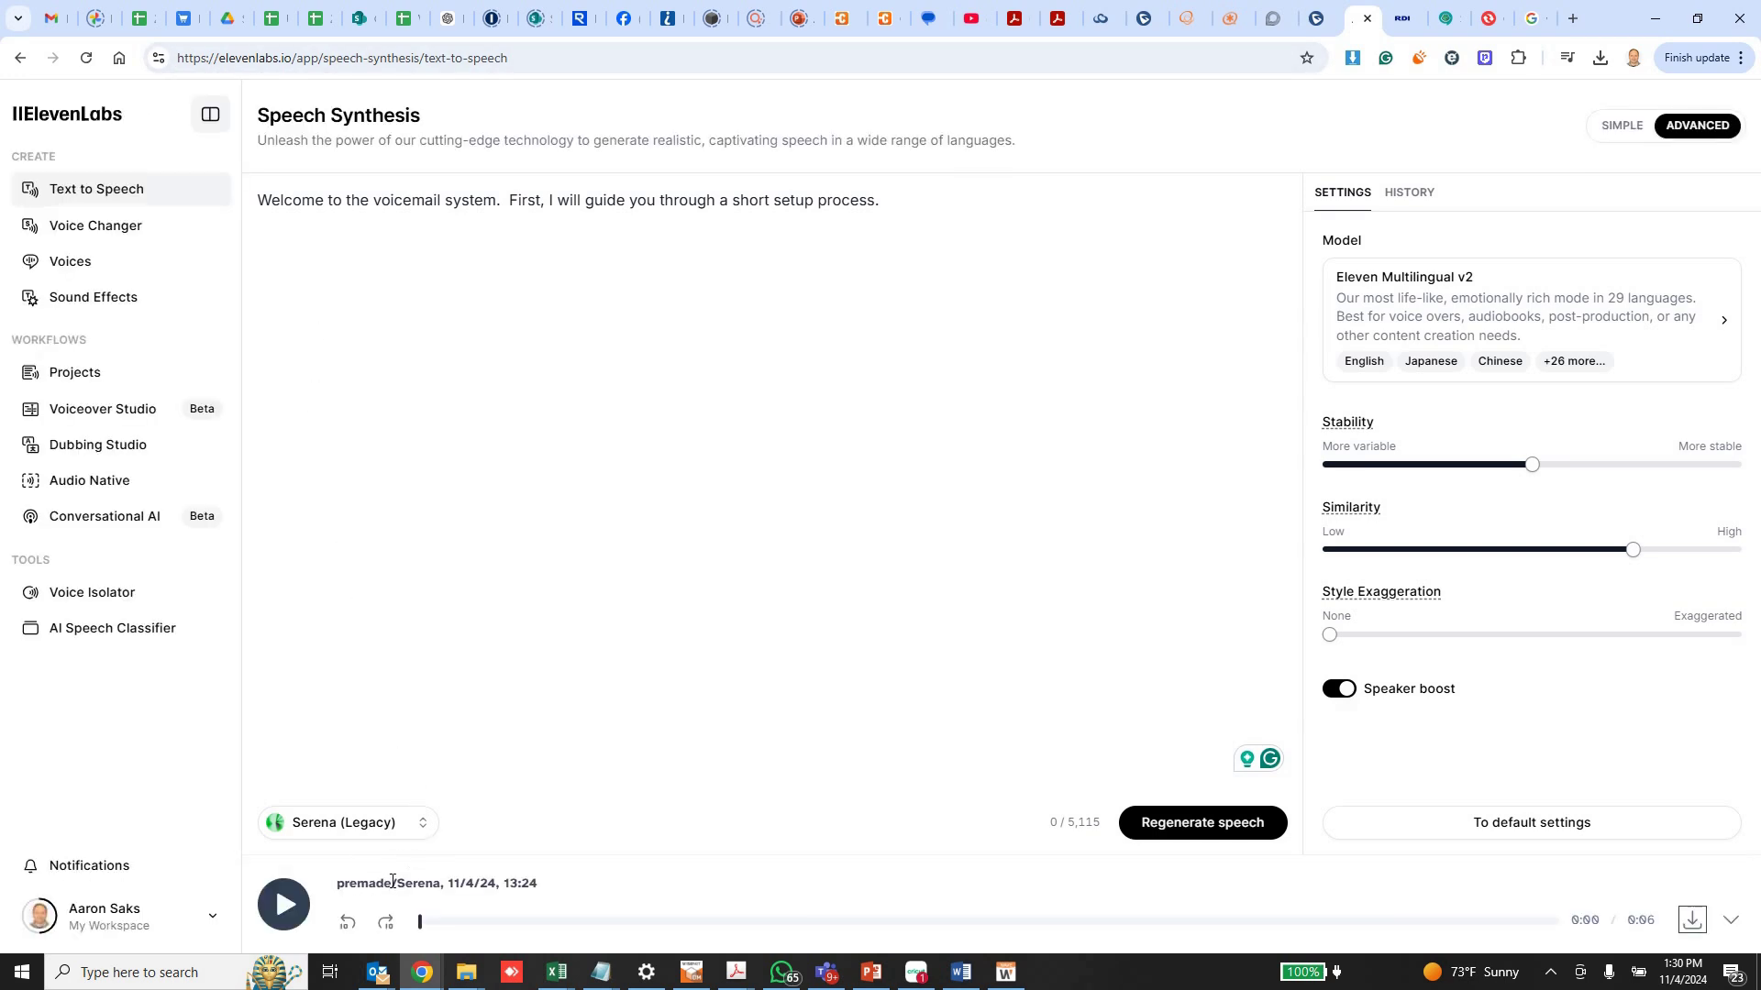
# Replace the second sentence with 'Enter your mailbox number.', regenerate the speech and download the MP3
pyautogui.moveTo(392, 881); pyautogui.dragTo(445, 881)
pyautogui.moveTo(262, 203); pyautogui.dragTo(938, 201)
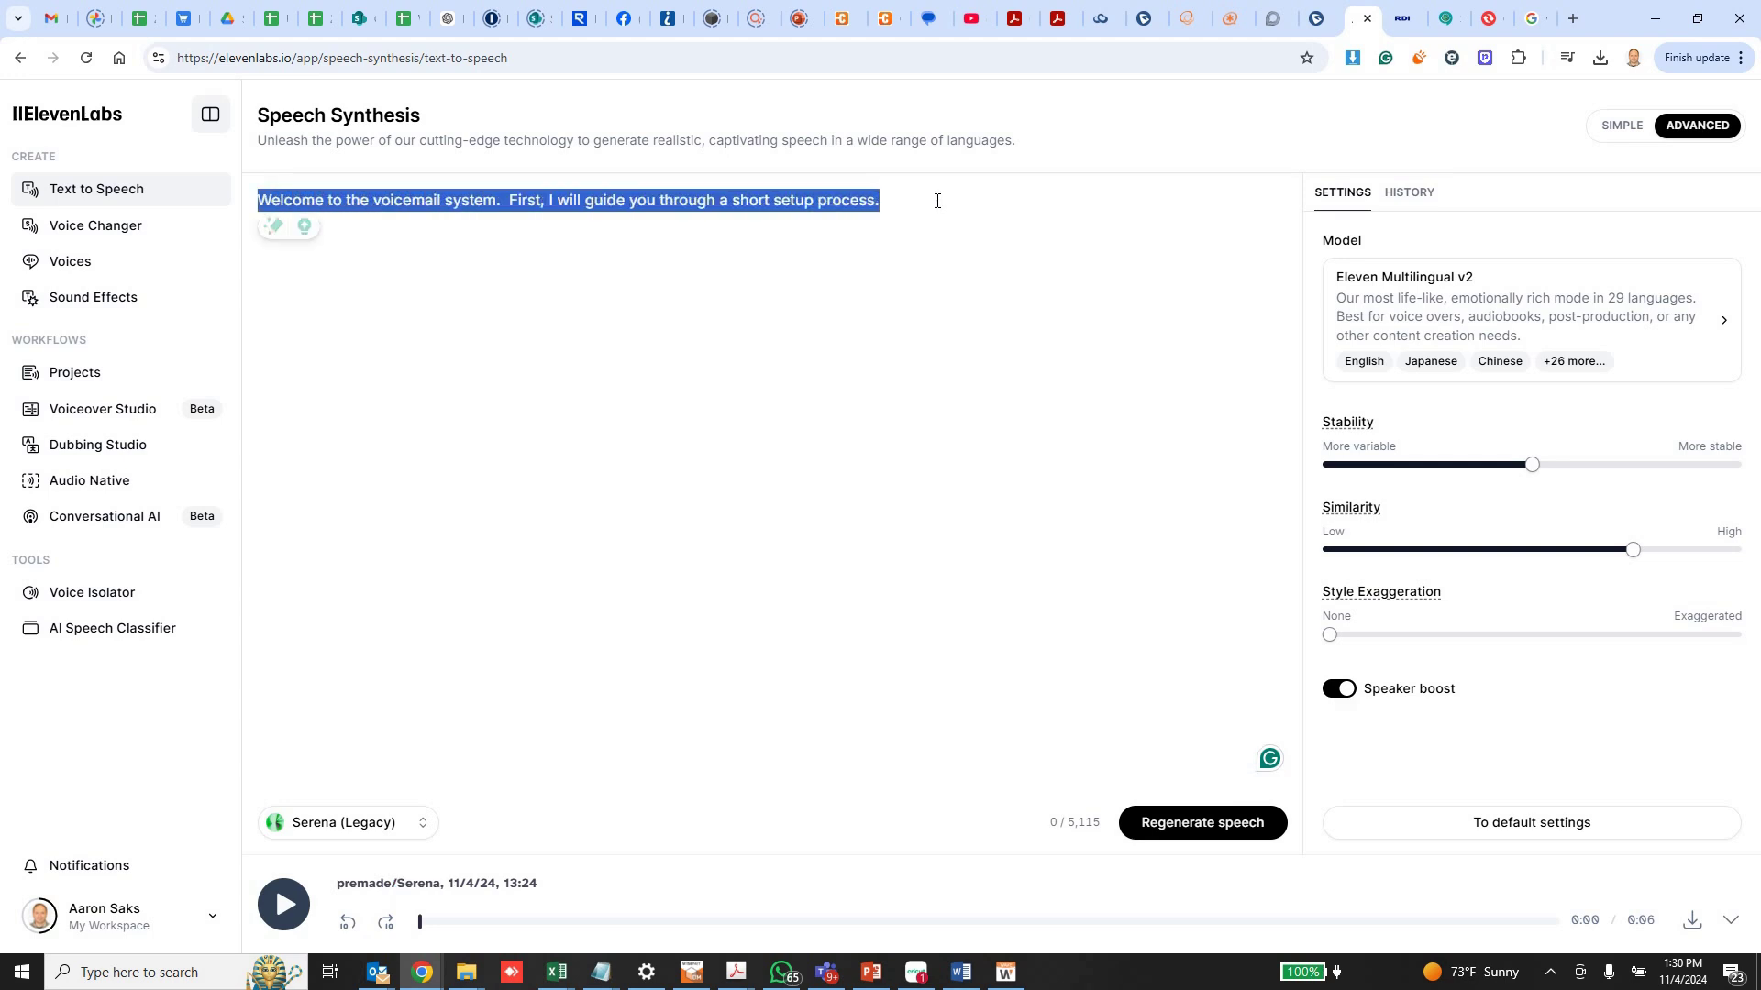
pyautogui.click(585, 202)
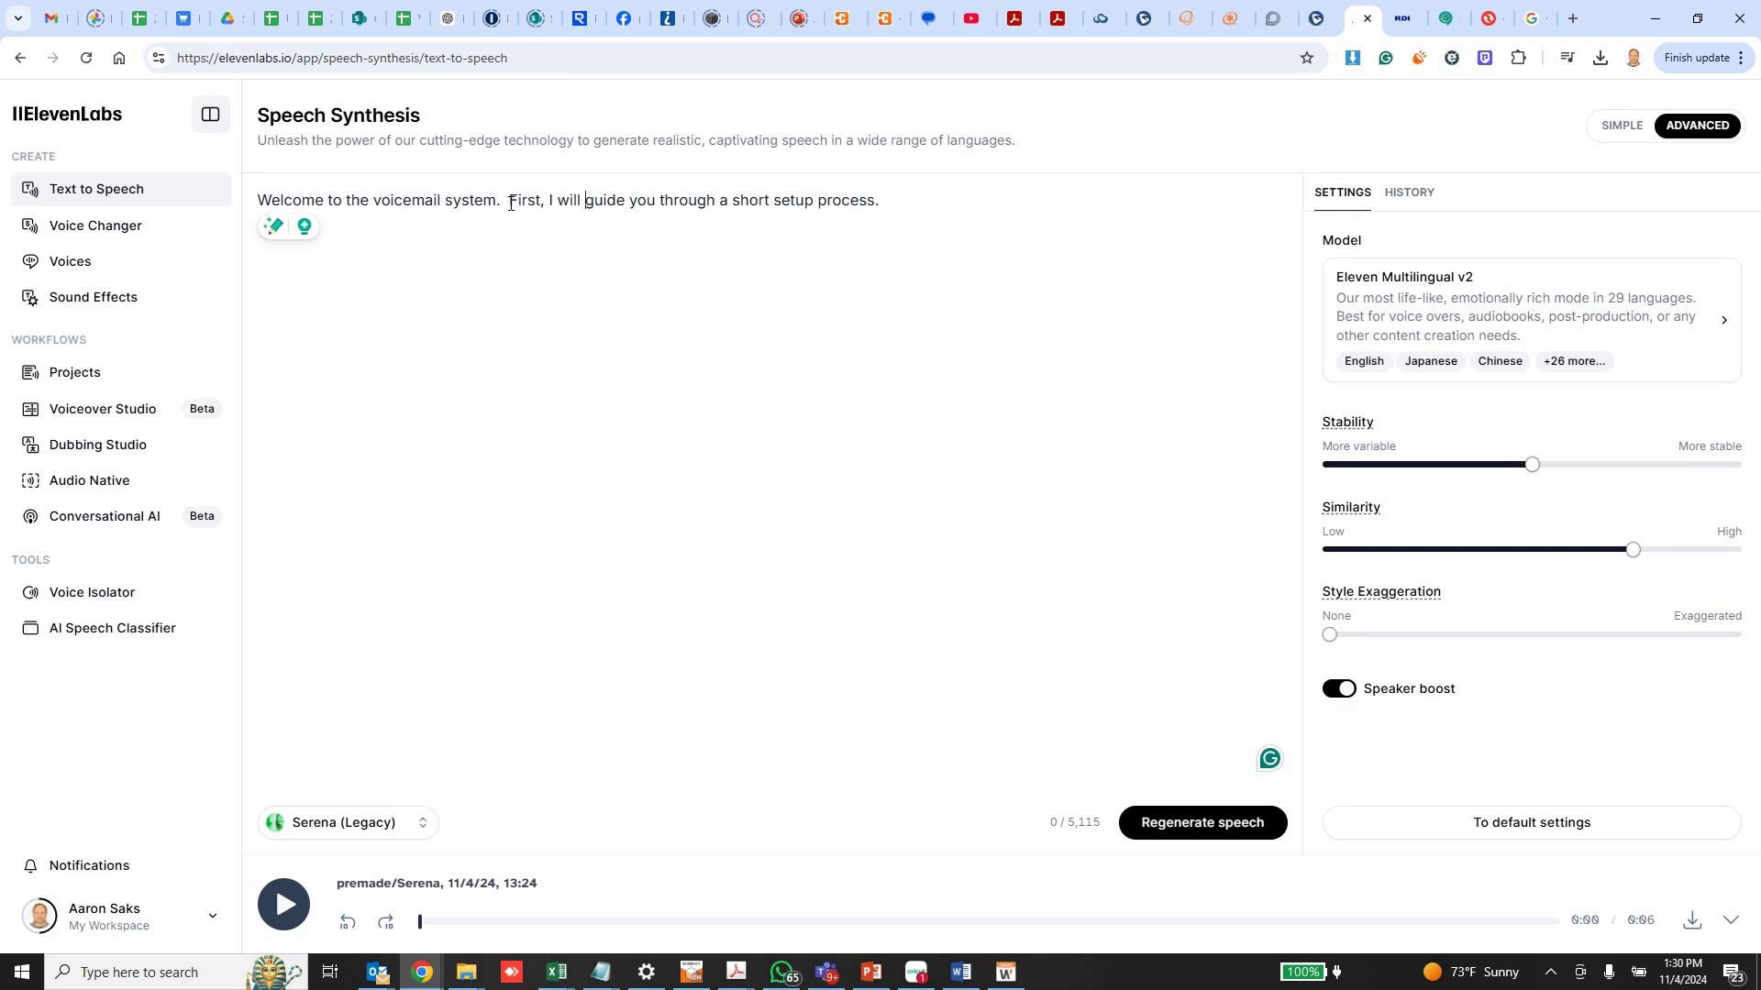
pyautogui.moveTo(516, 206); pyautogui.dragTo(993, 214)
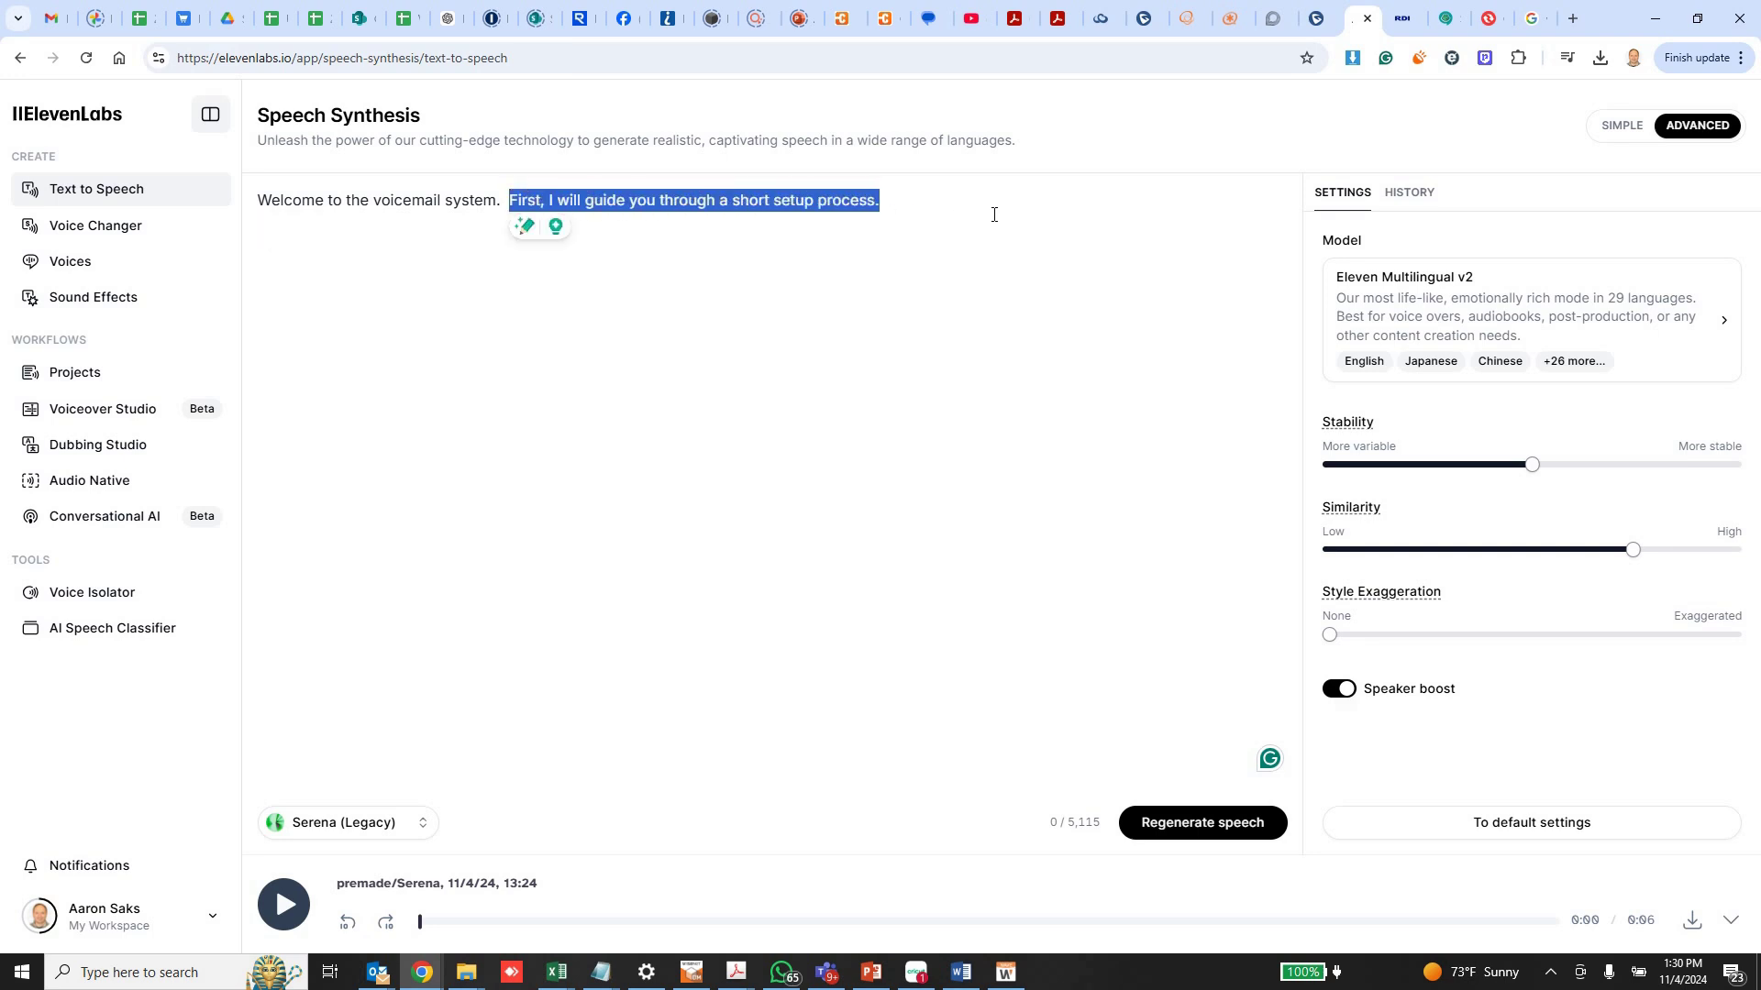
pyautogui.write('Enter your mail')
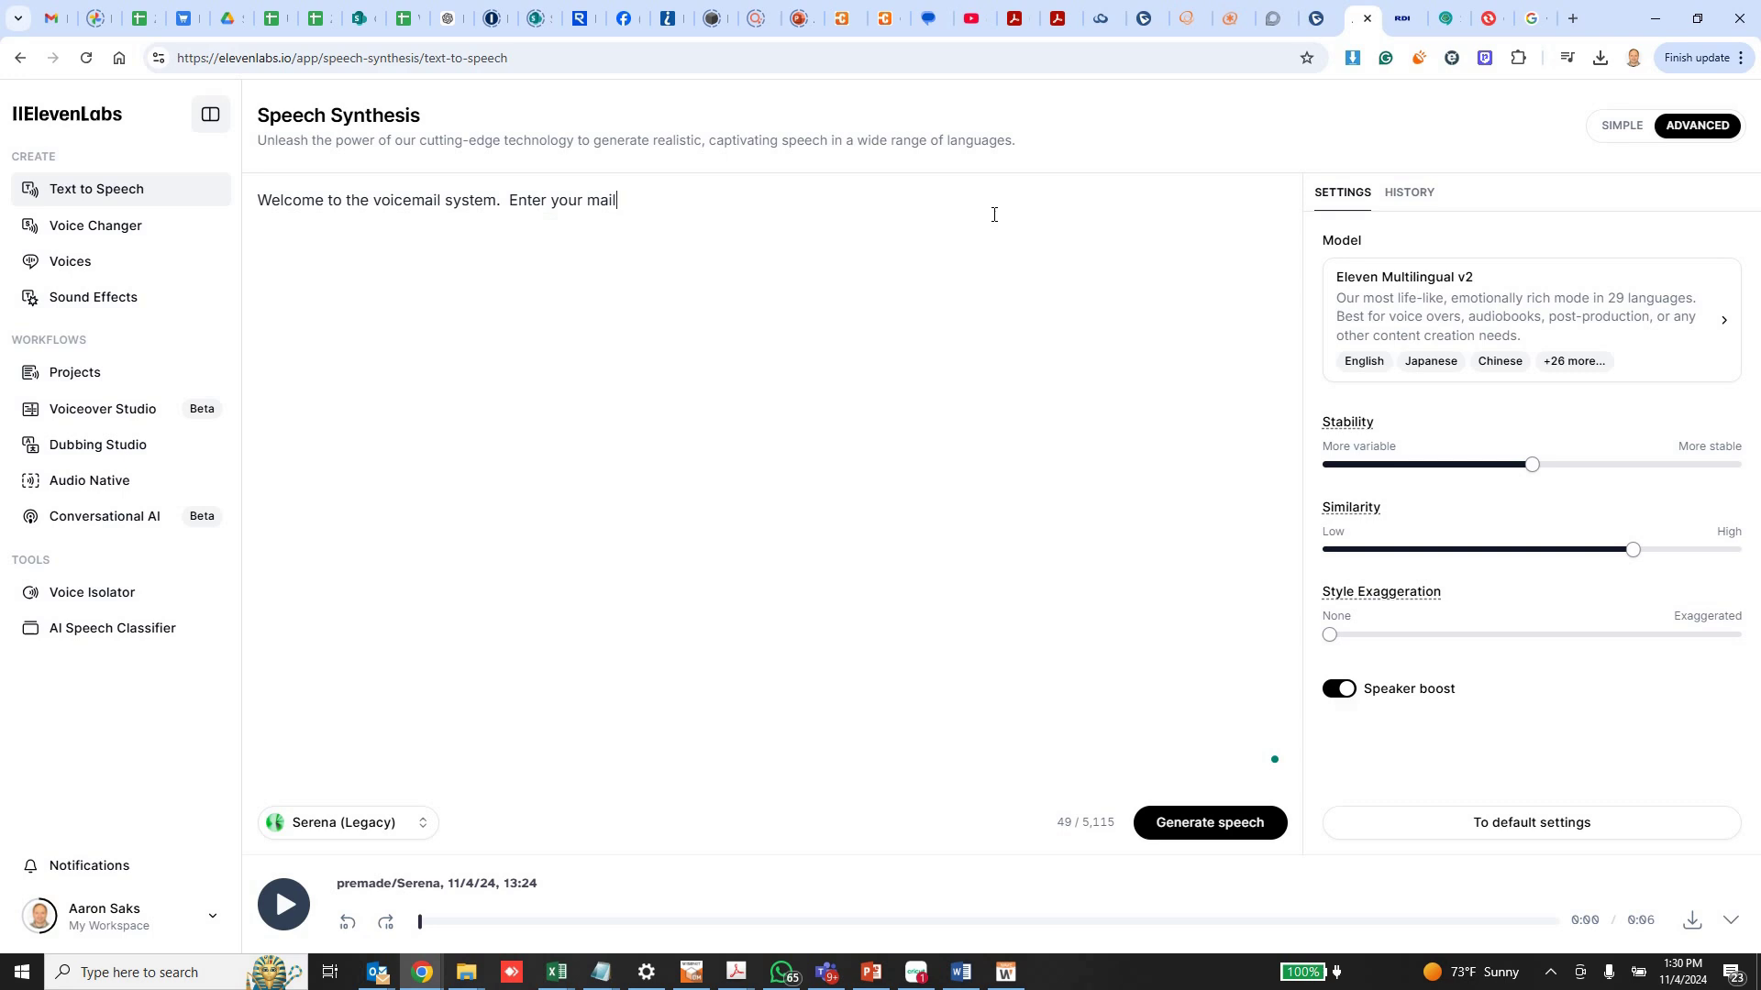
pyautogui.write('box number.')
pyautogui.click(1197, 830)
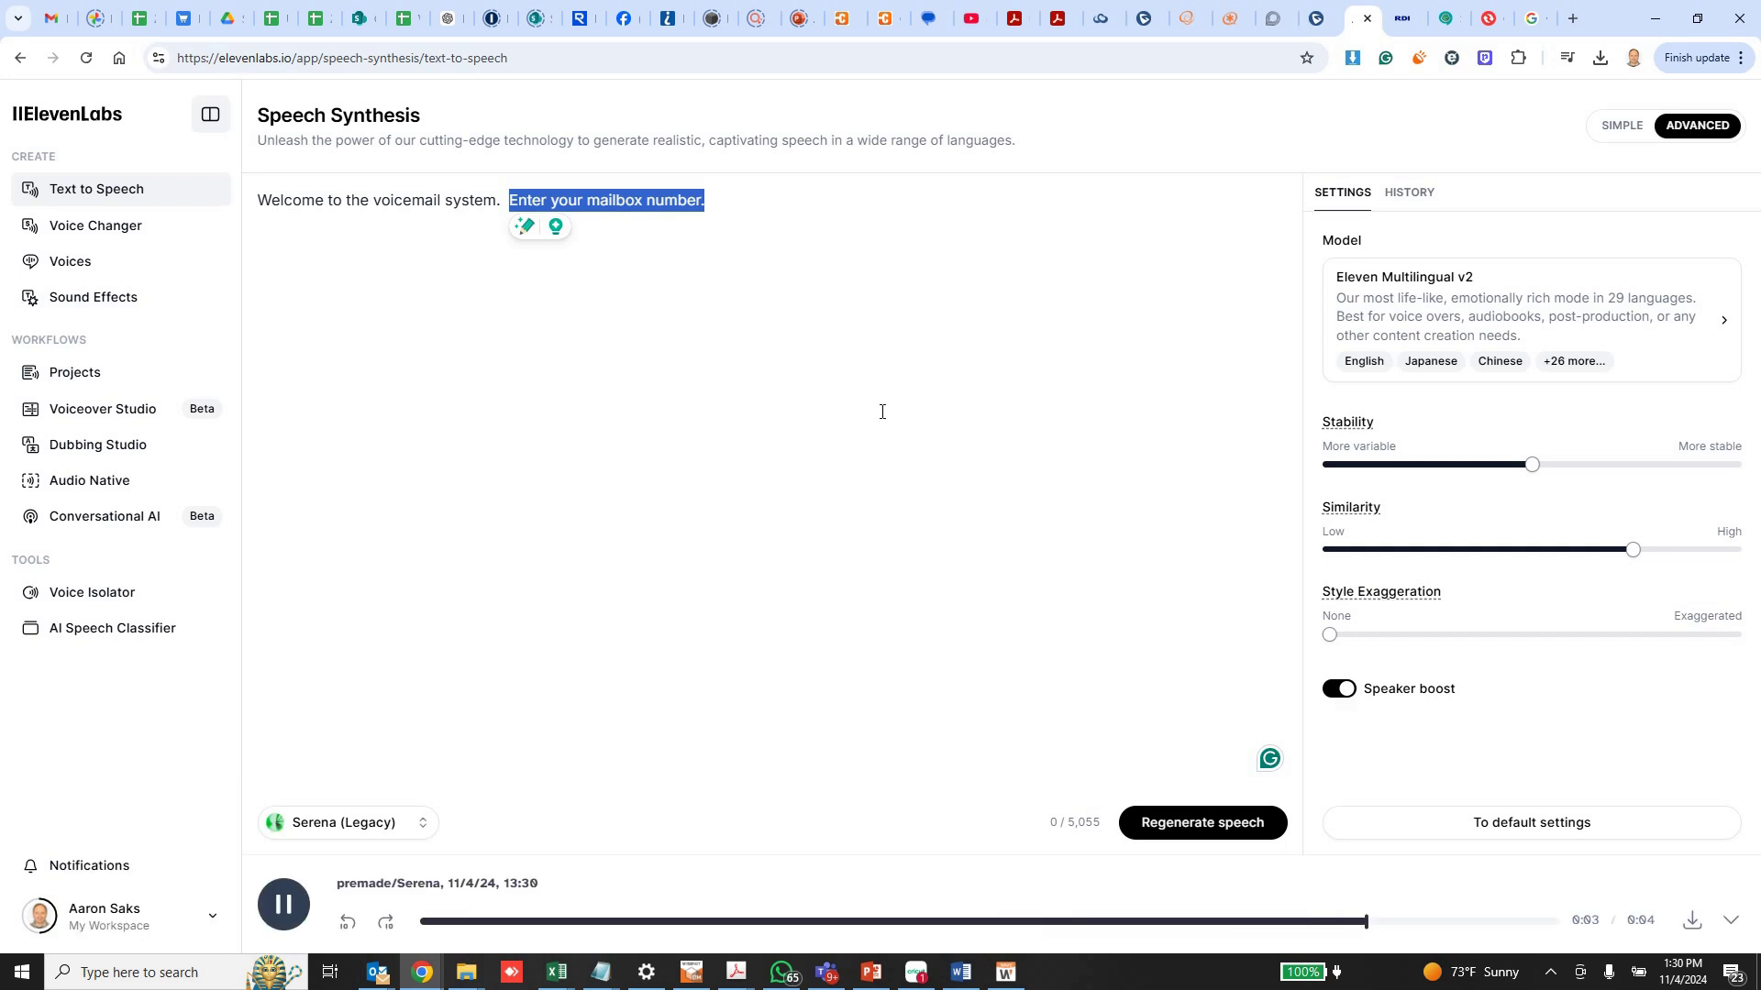
pyautogui.click(1690, 921)
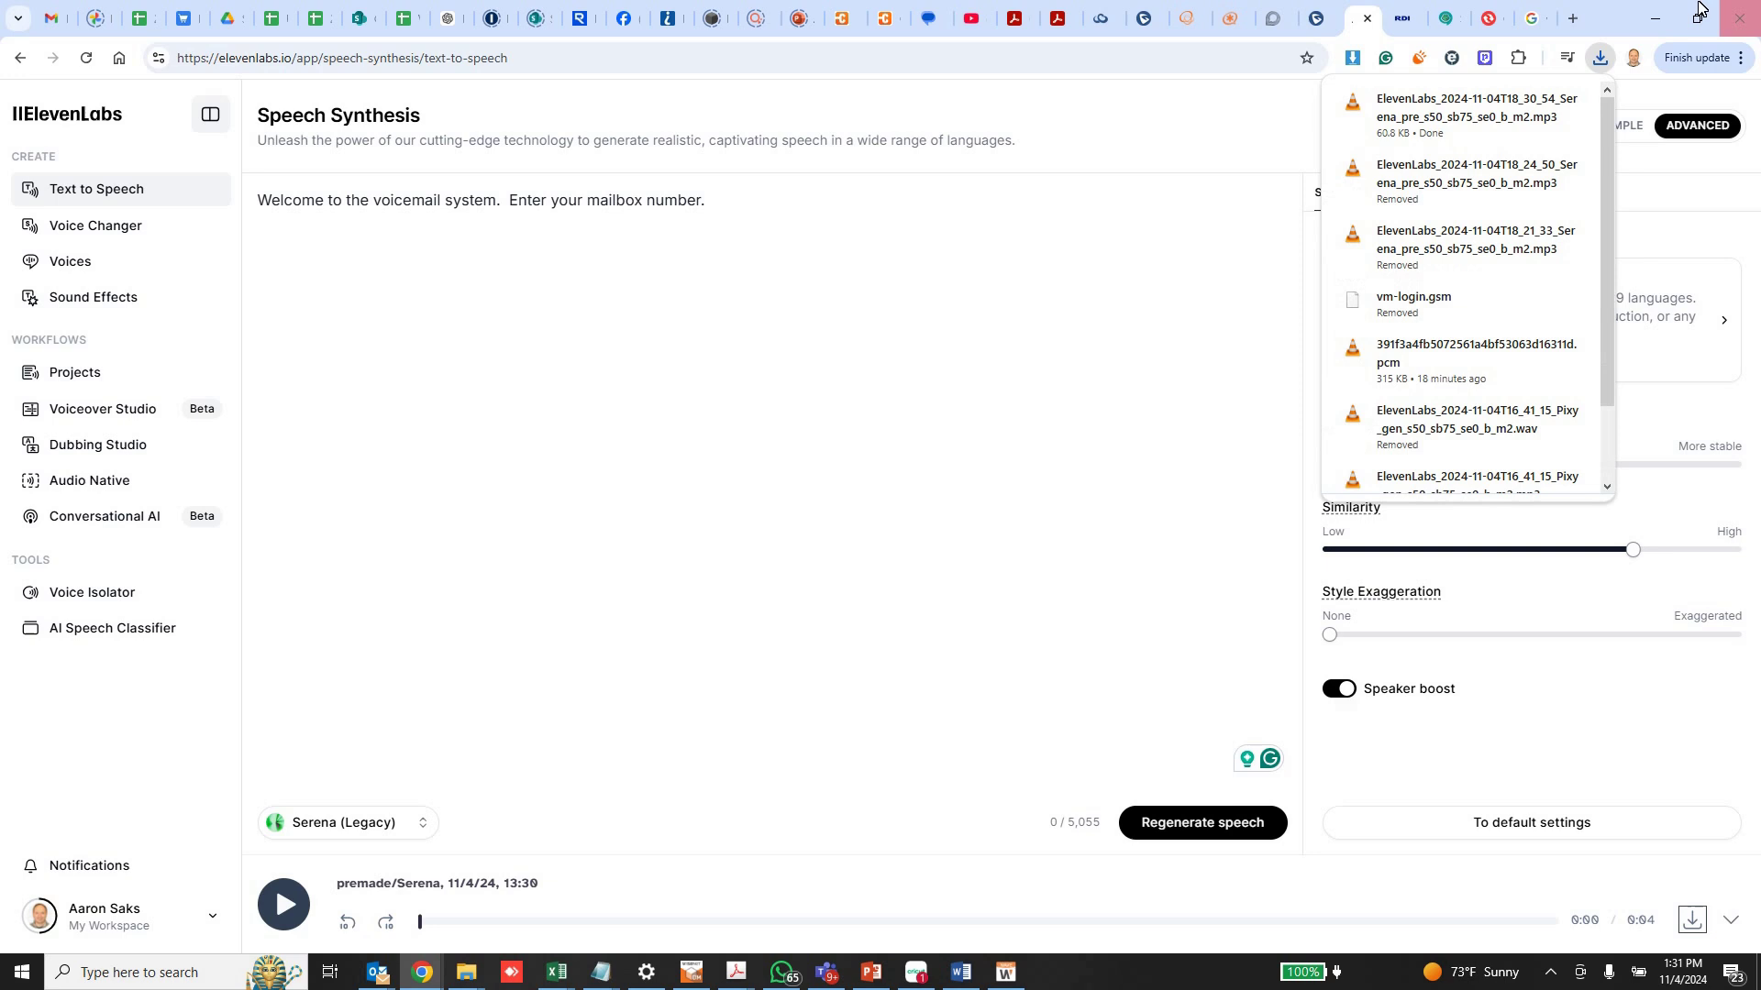
# Return to the archive contents, open the nested en_new folder and preview vm-login.mp3 and vm-newuser.mp3
pyautogui.click(1655, 19)
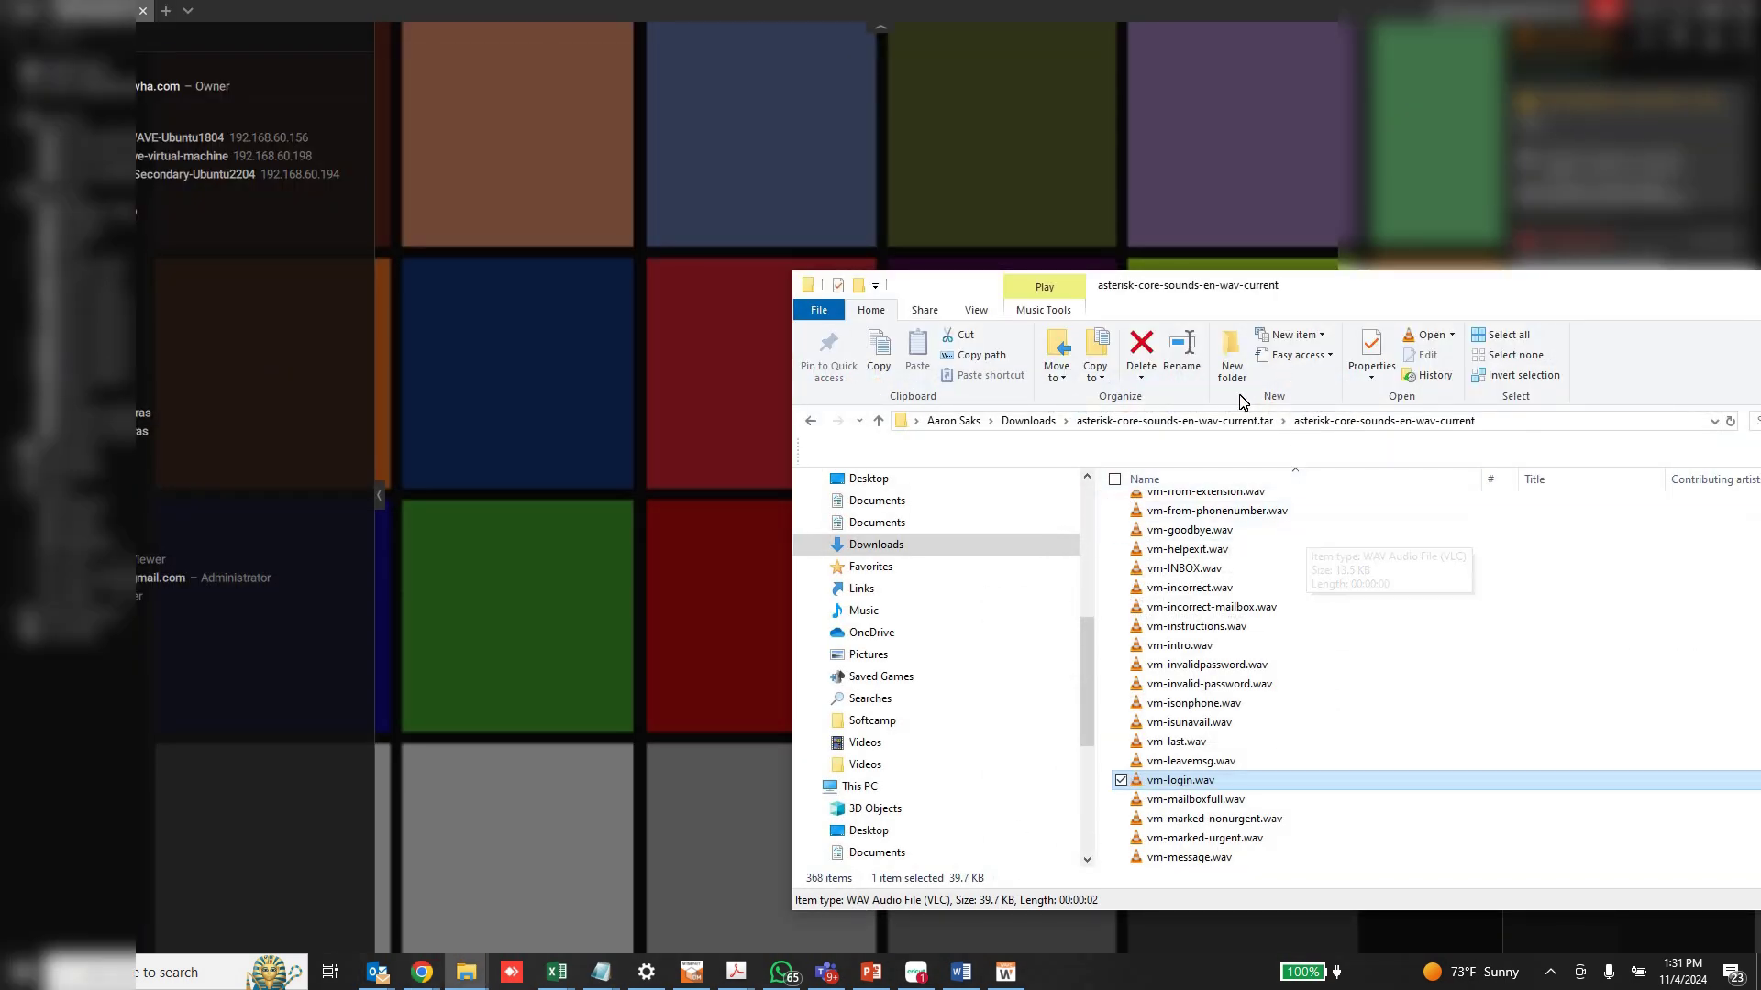
pyautogui.click(1135, 427)
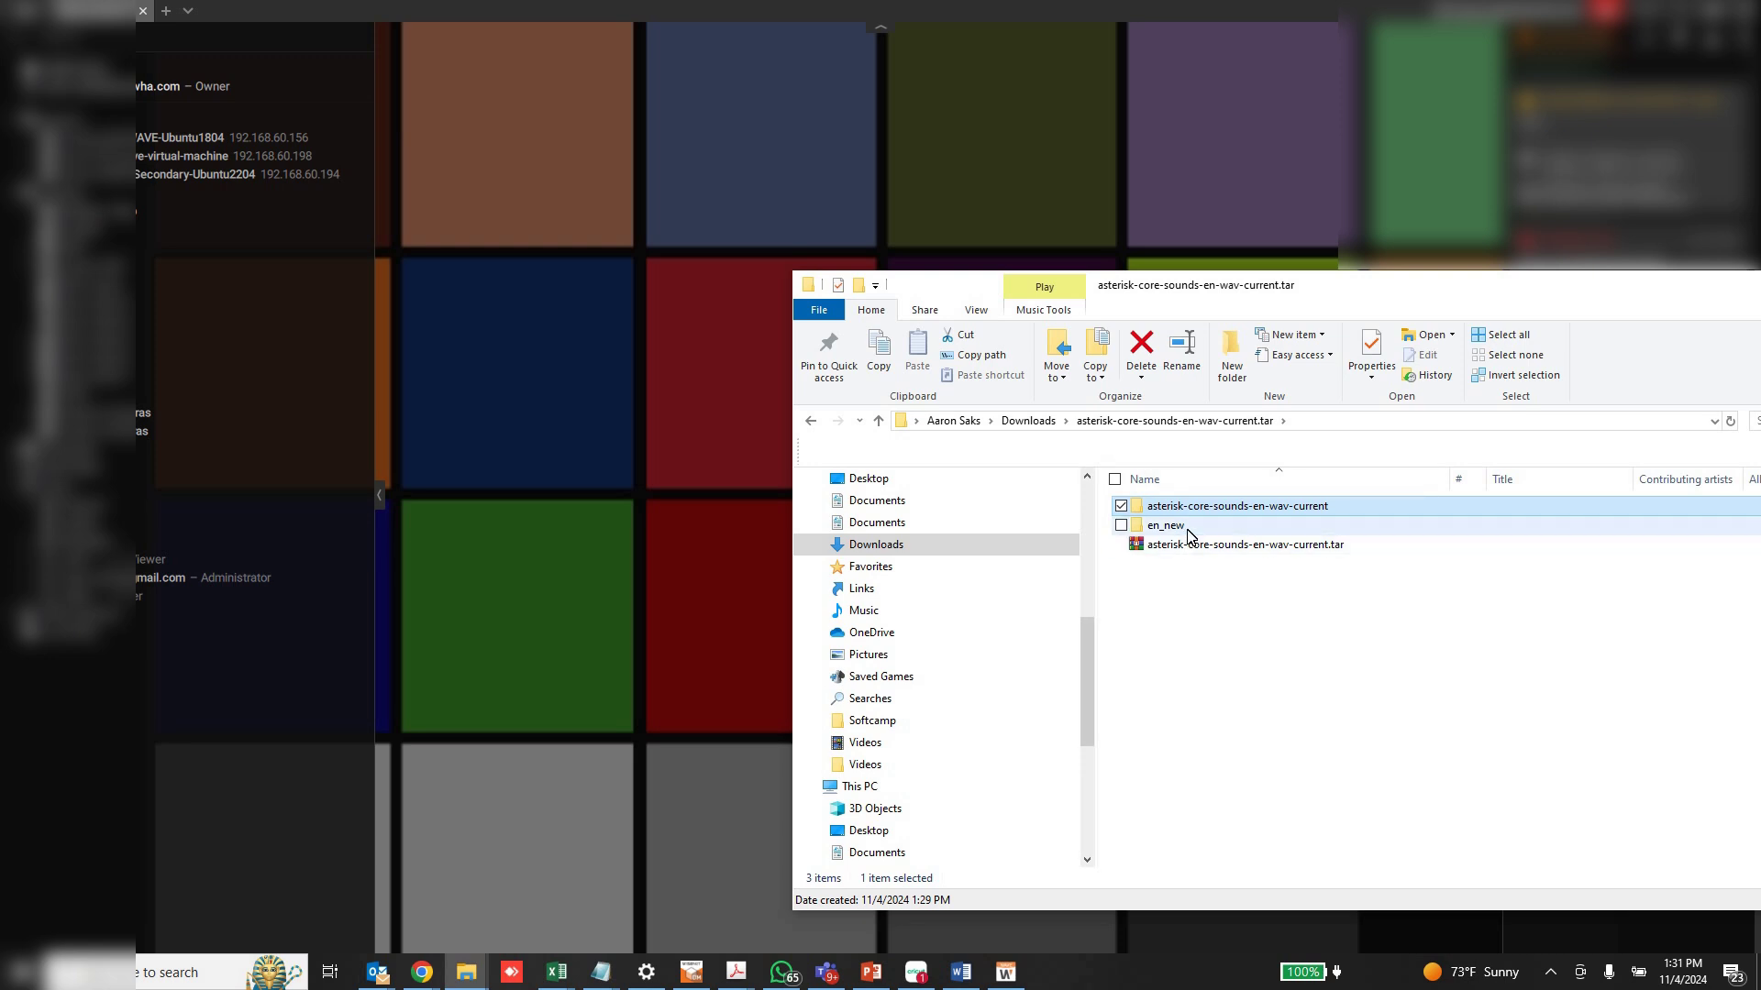
pyautogui.doubleClick(1189, 536)
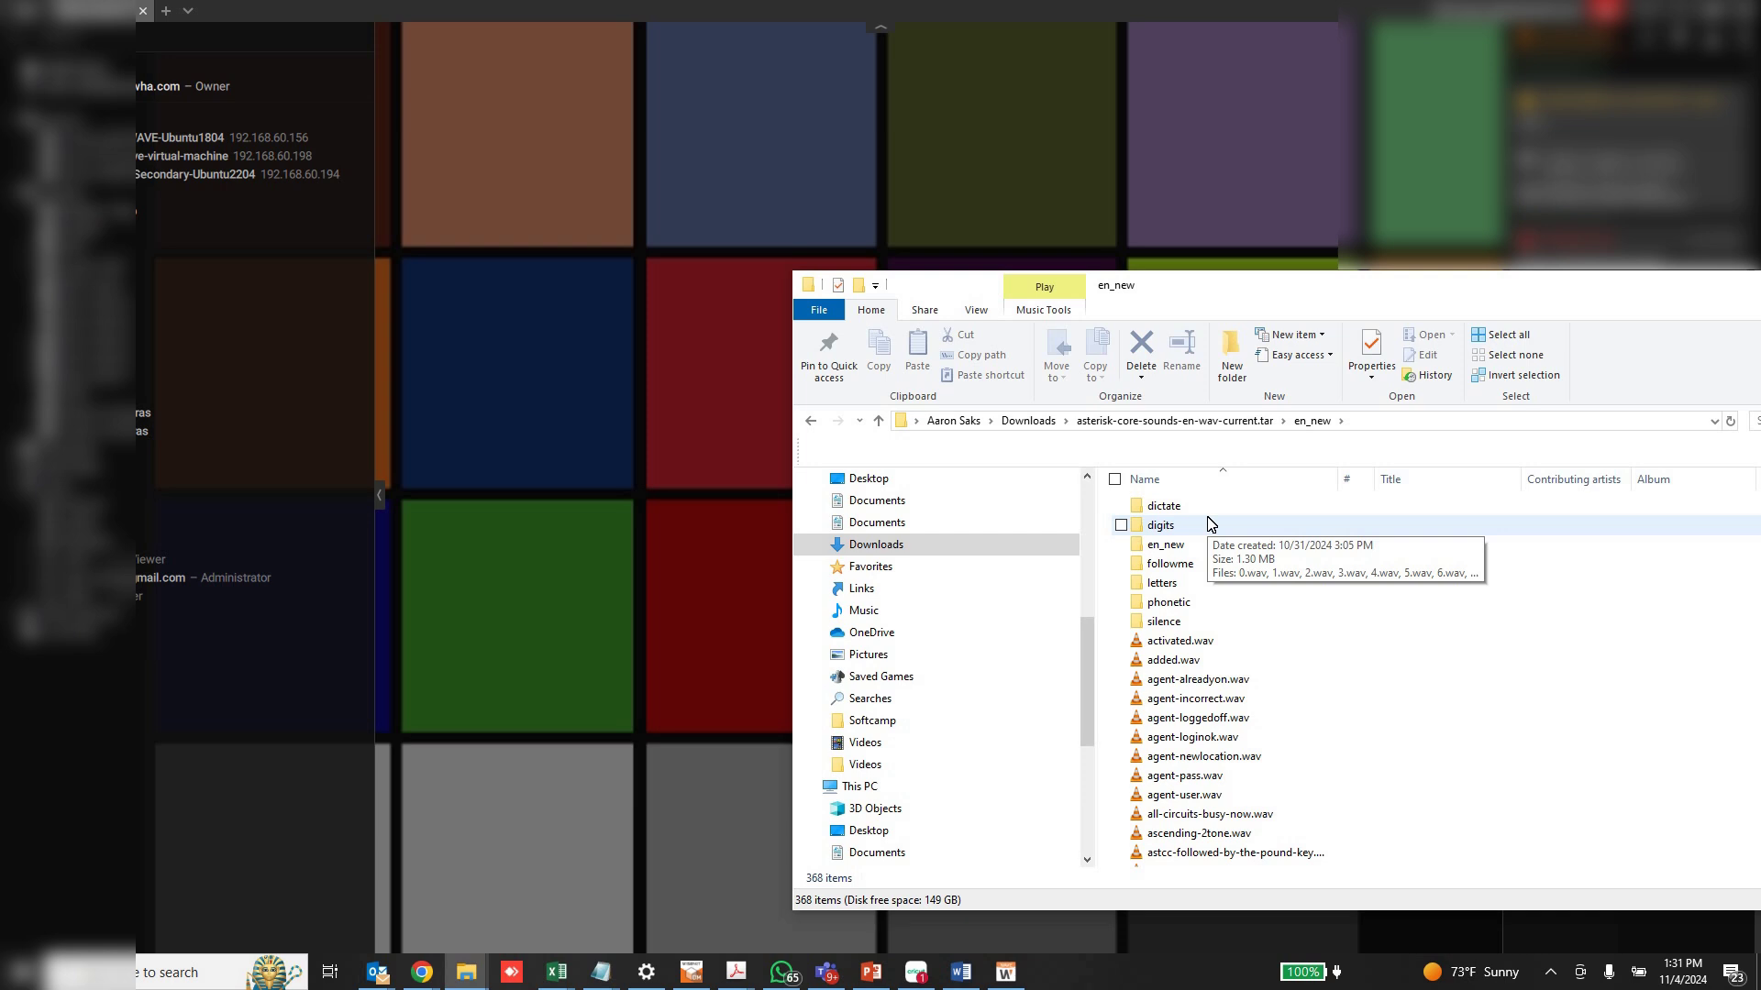
pyautogui.doubleClick(1207, 544)
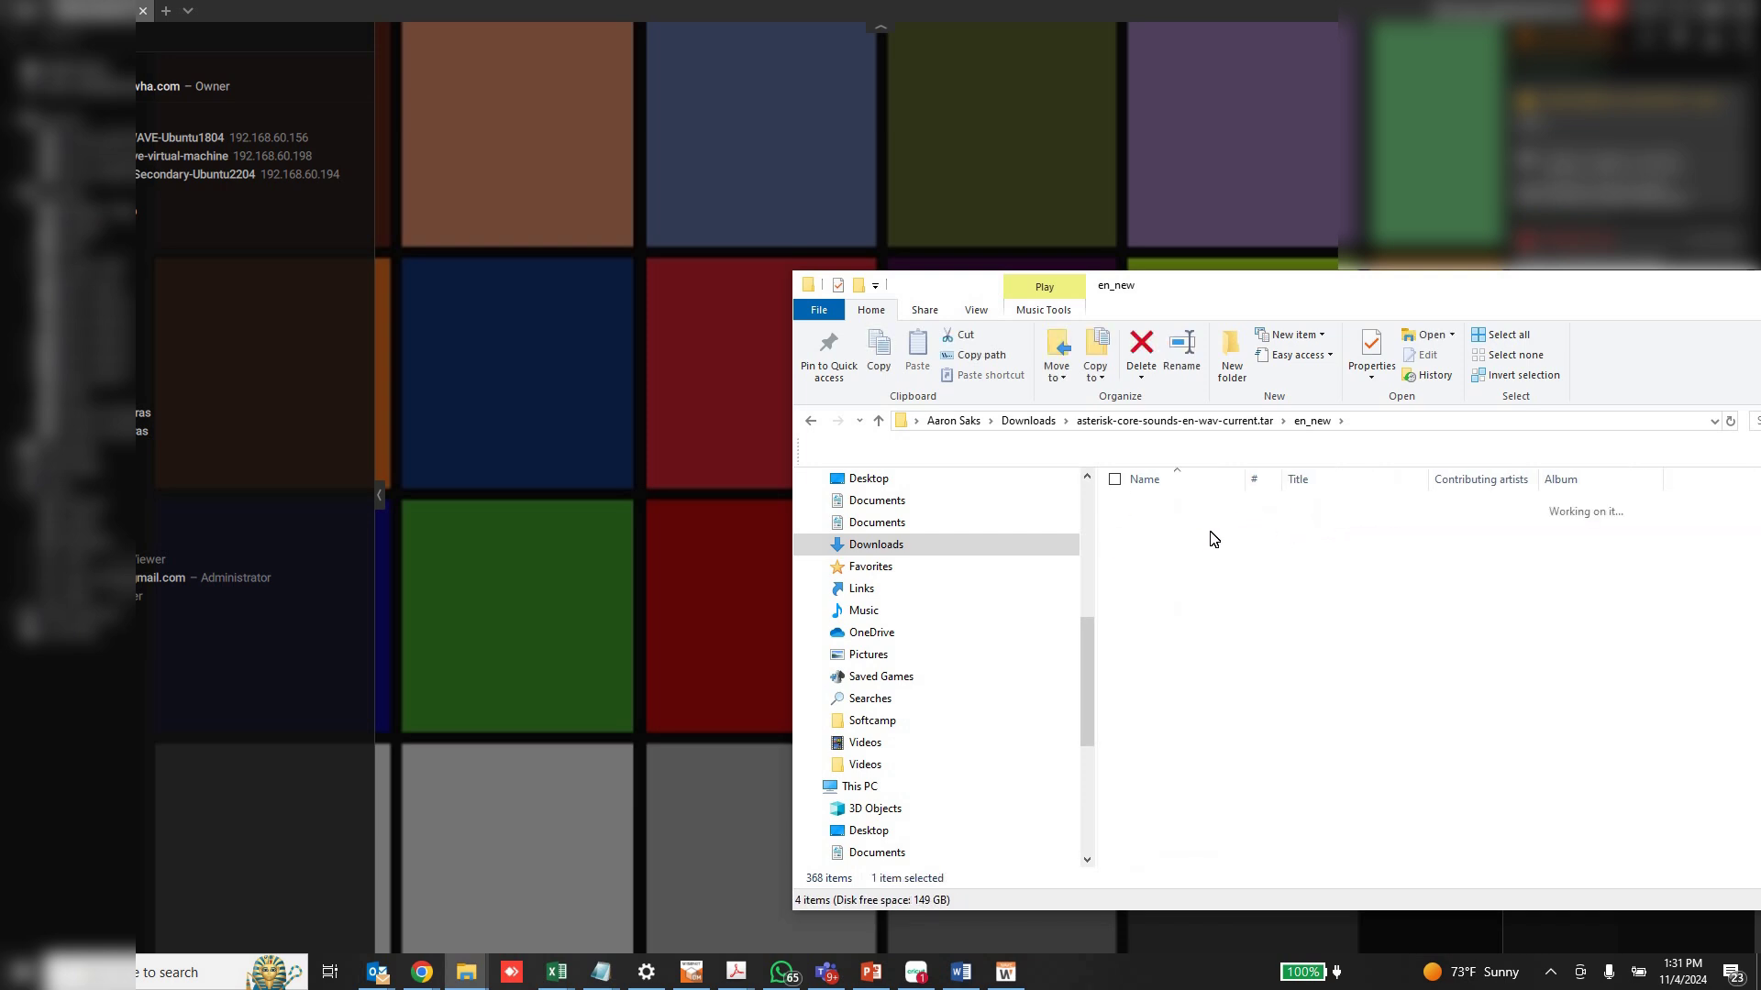
pyautogui.doubleClick(1221, 546)
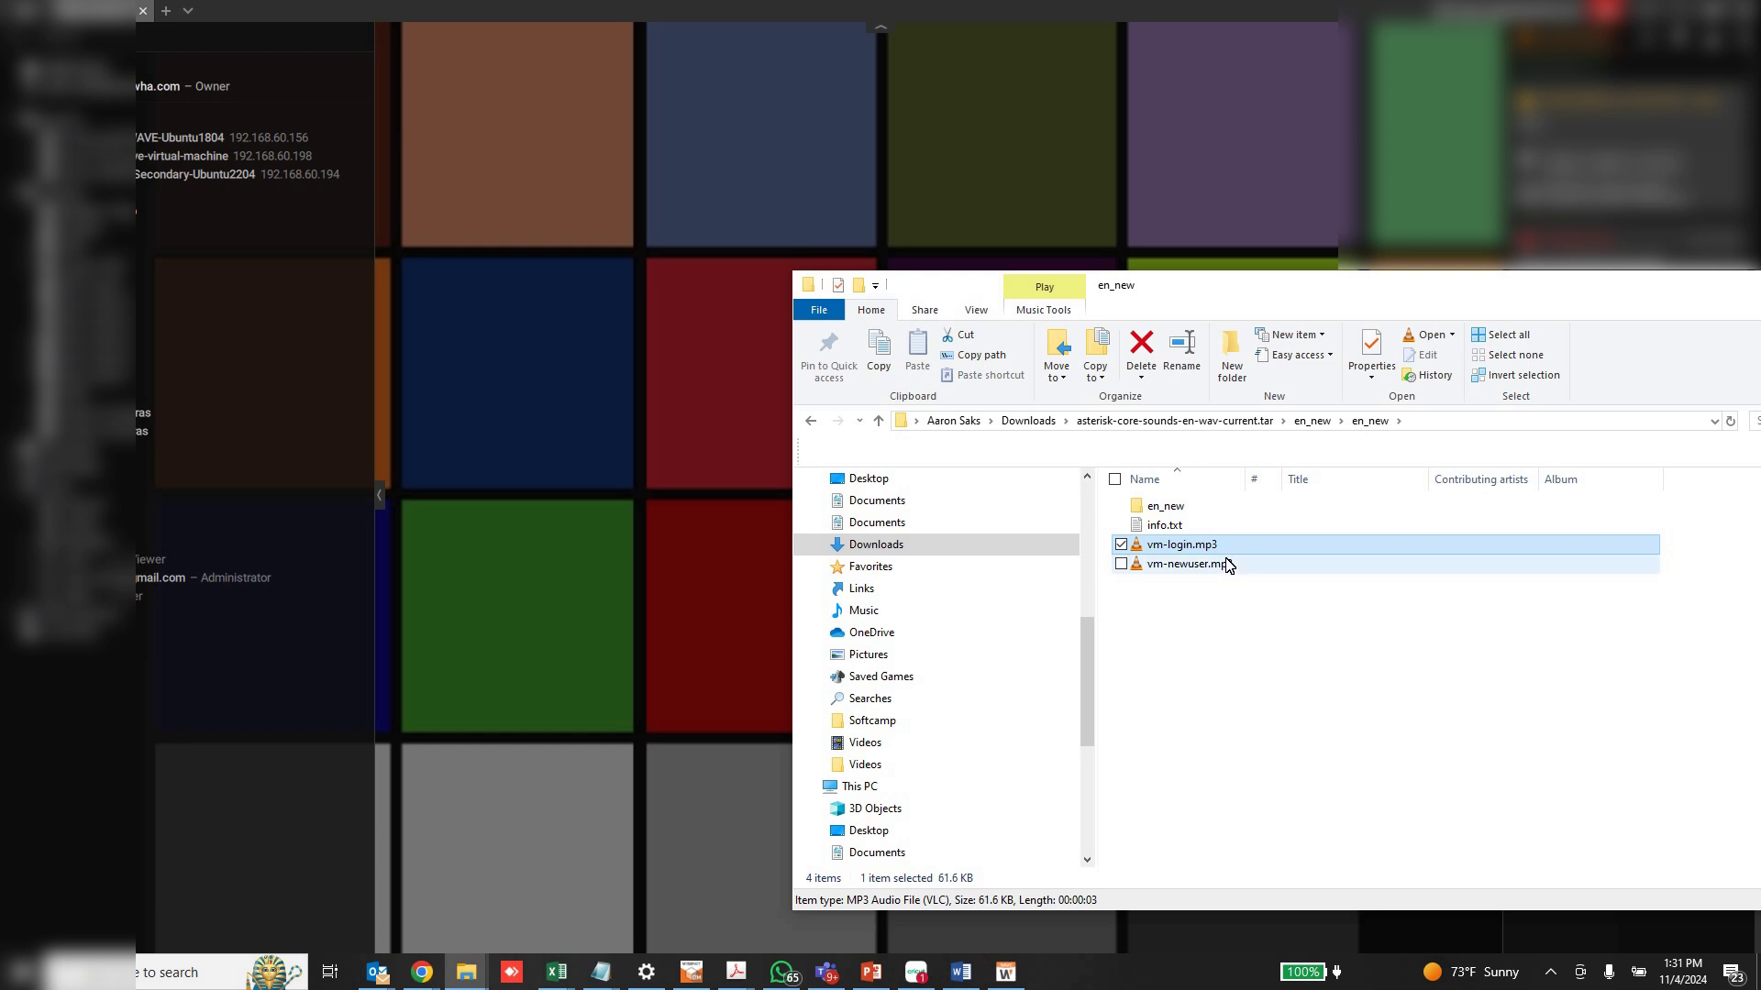
pyautogui.click(1229, 565)
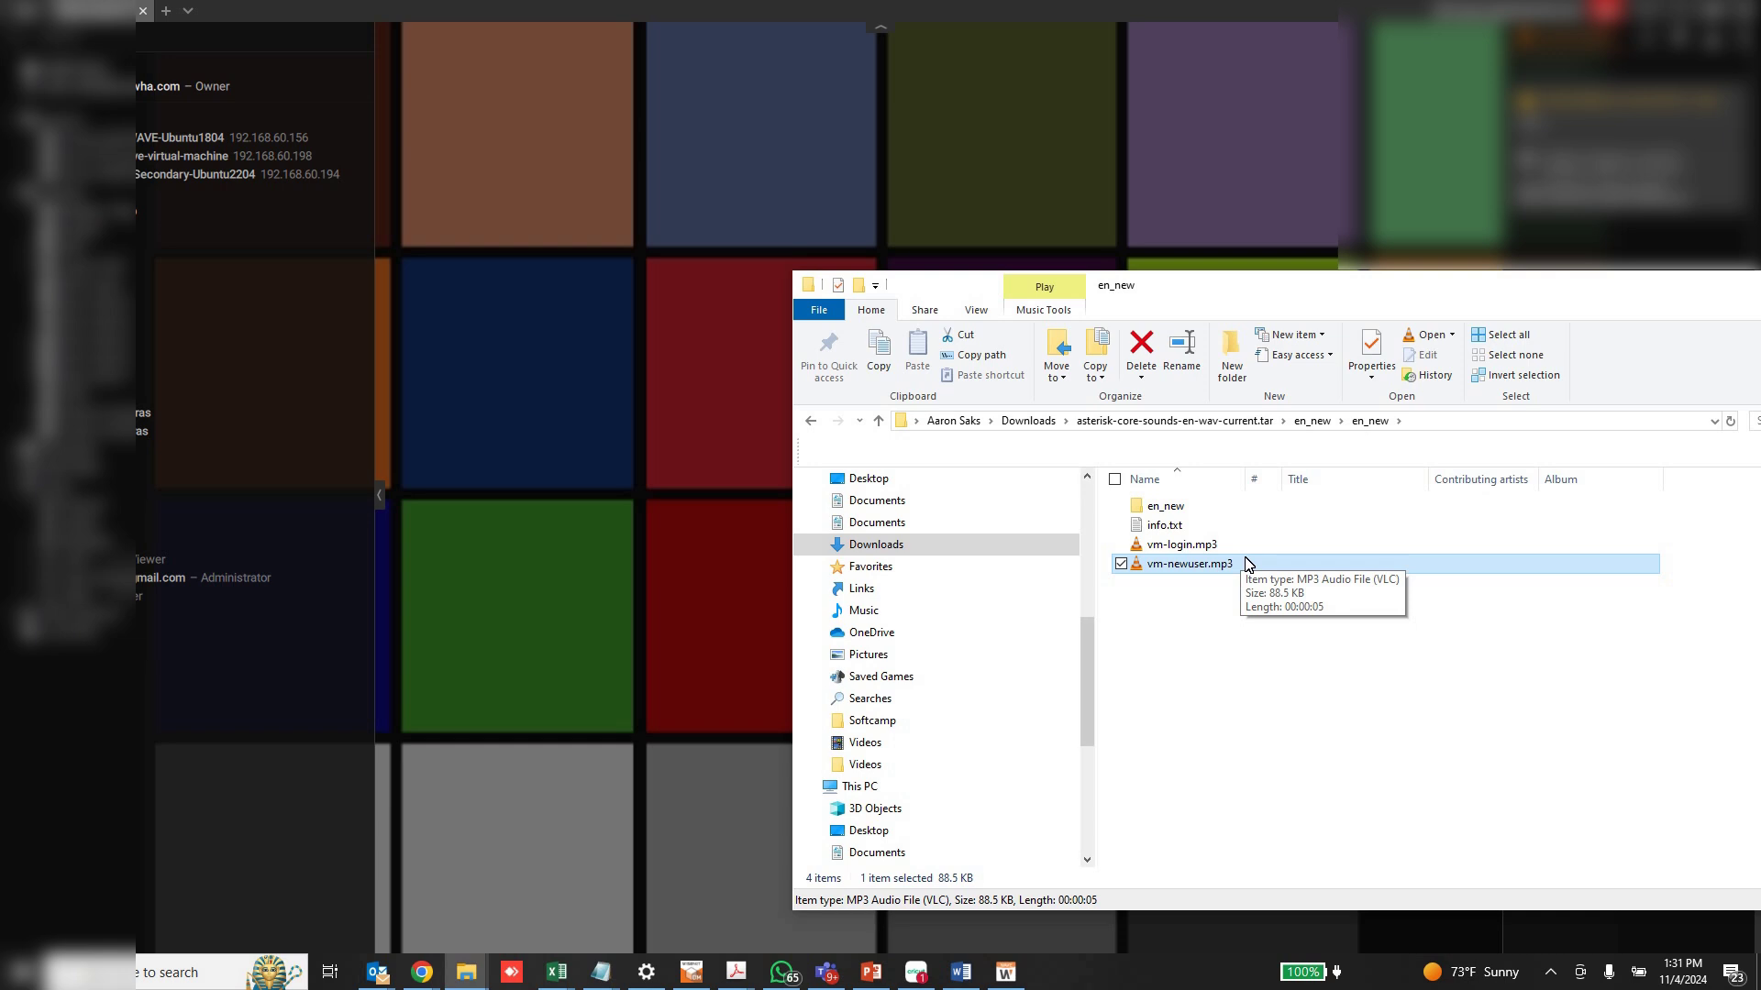
pyautogui.press('Up')
pyautogui.press('Up')
pyautogui.press('Up')
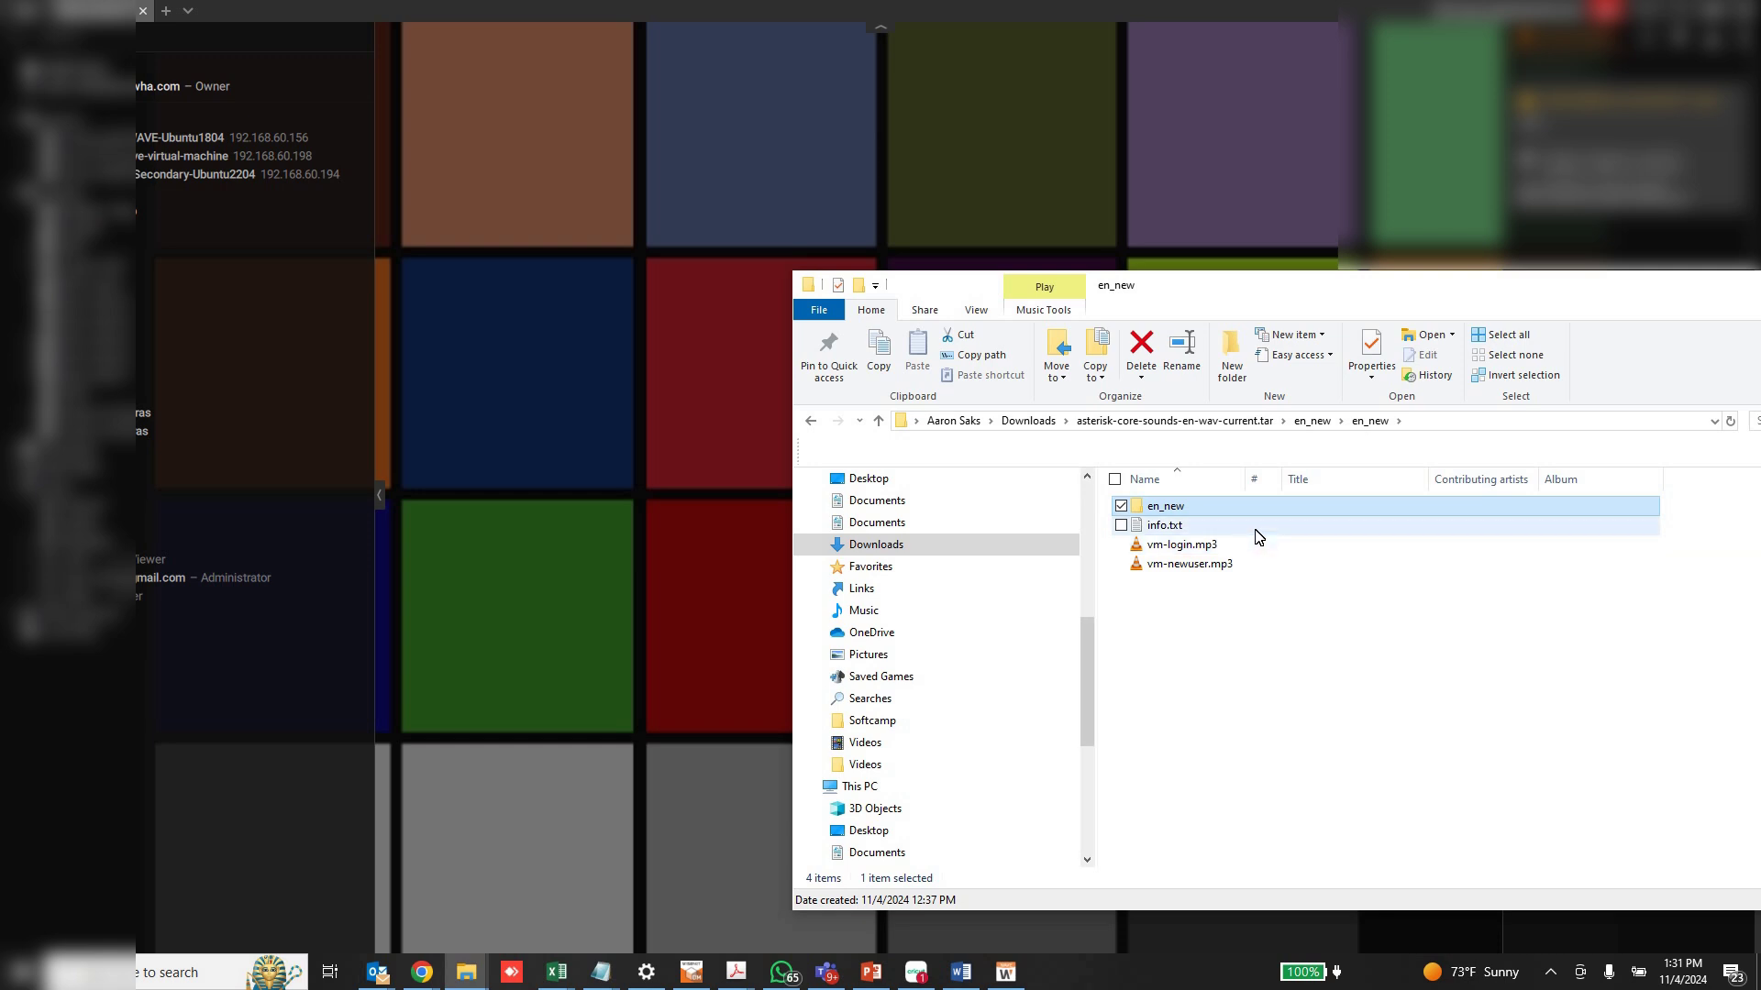
pyautogui.click(1256, 529)
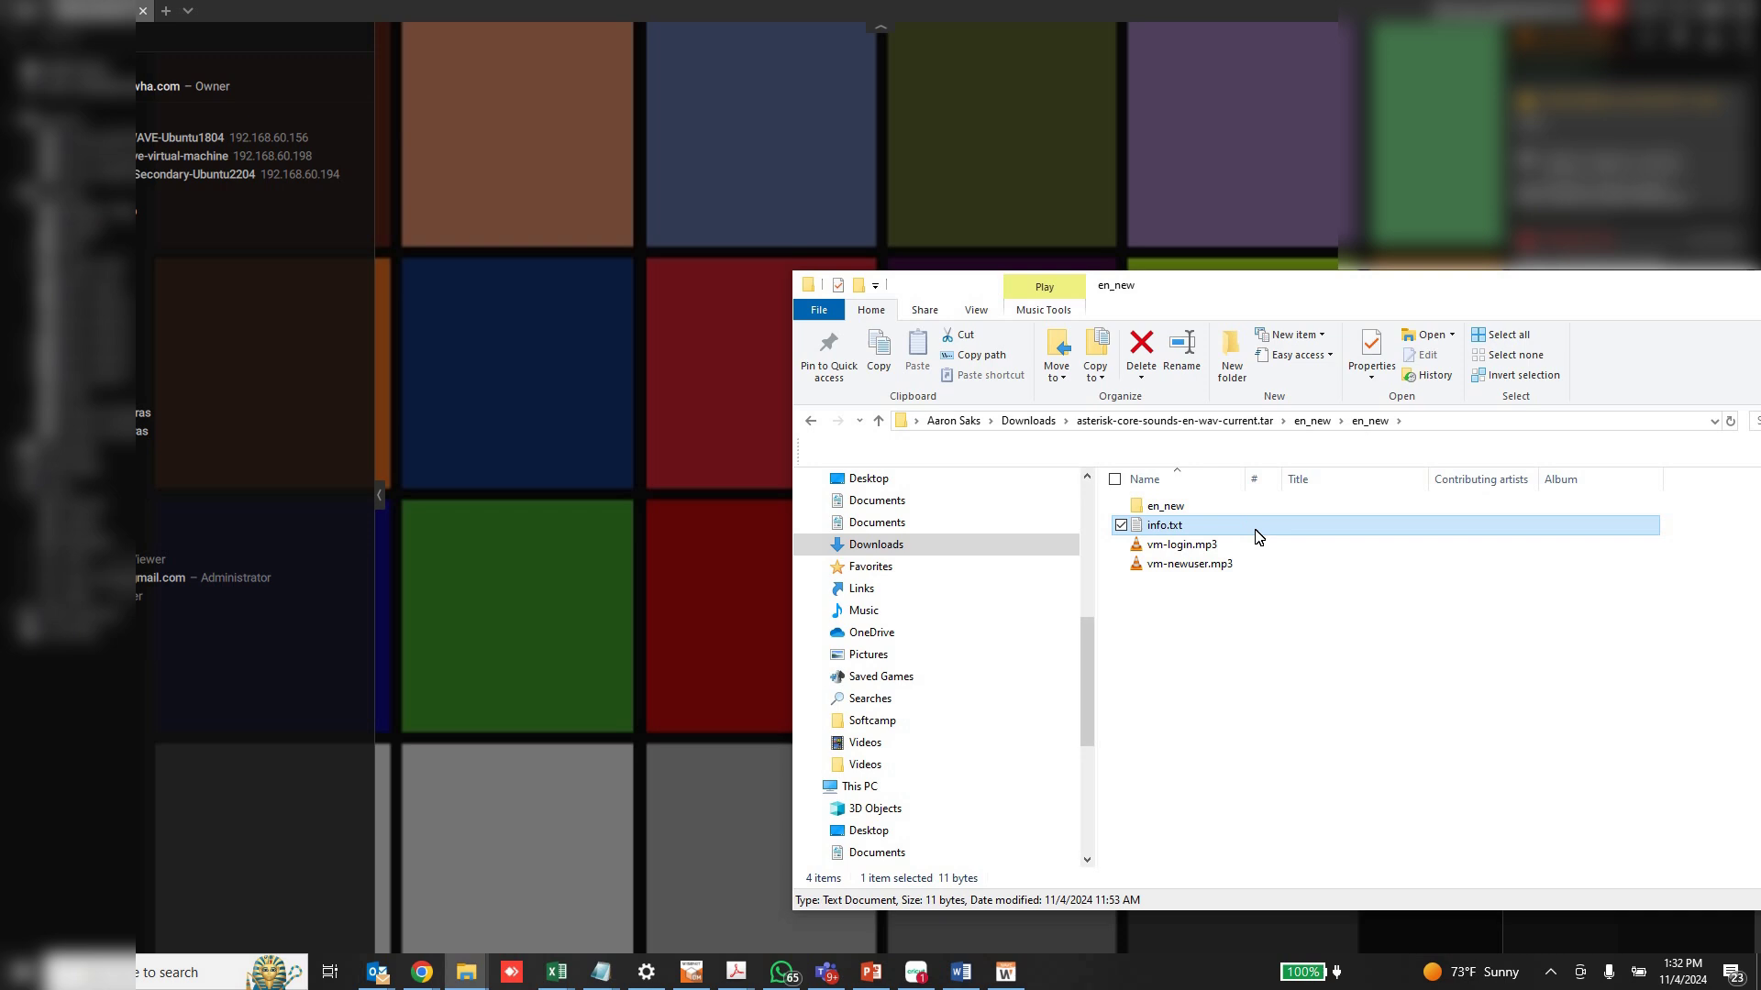
pyautogui.doubleClick(1255, 526)
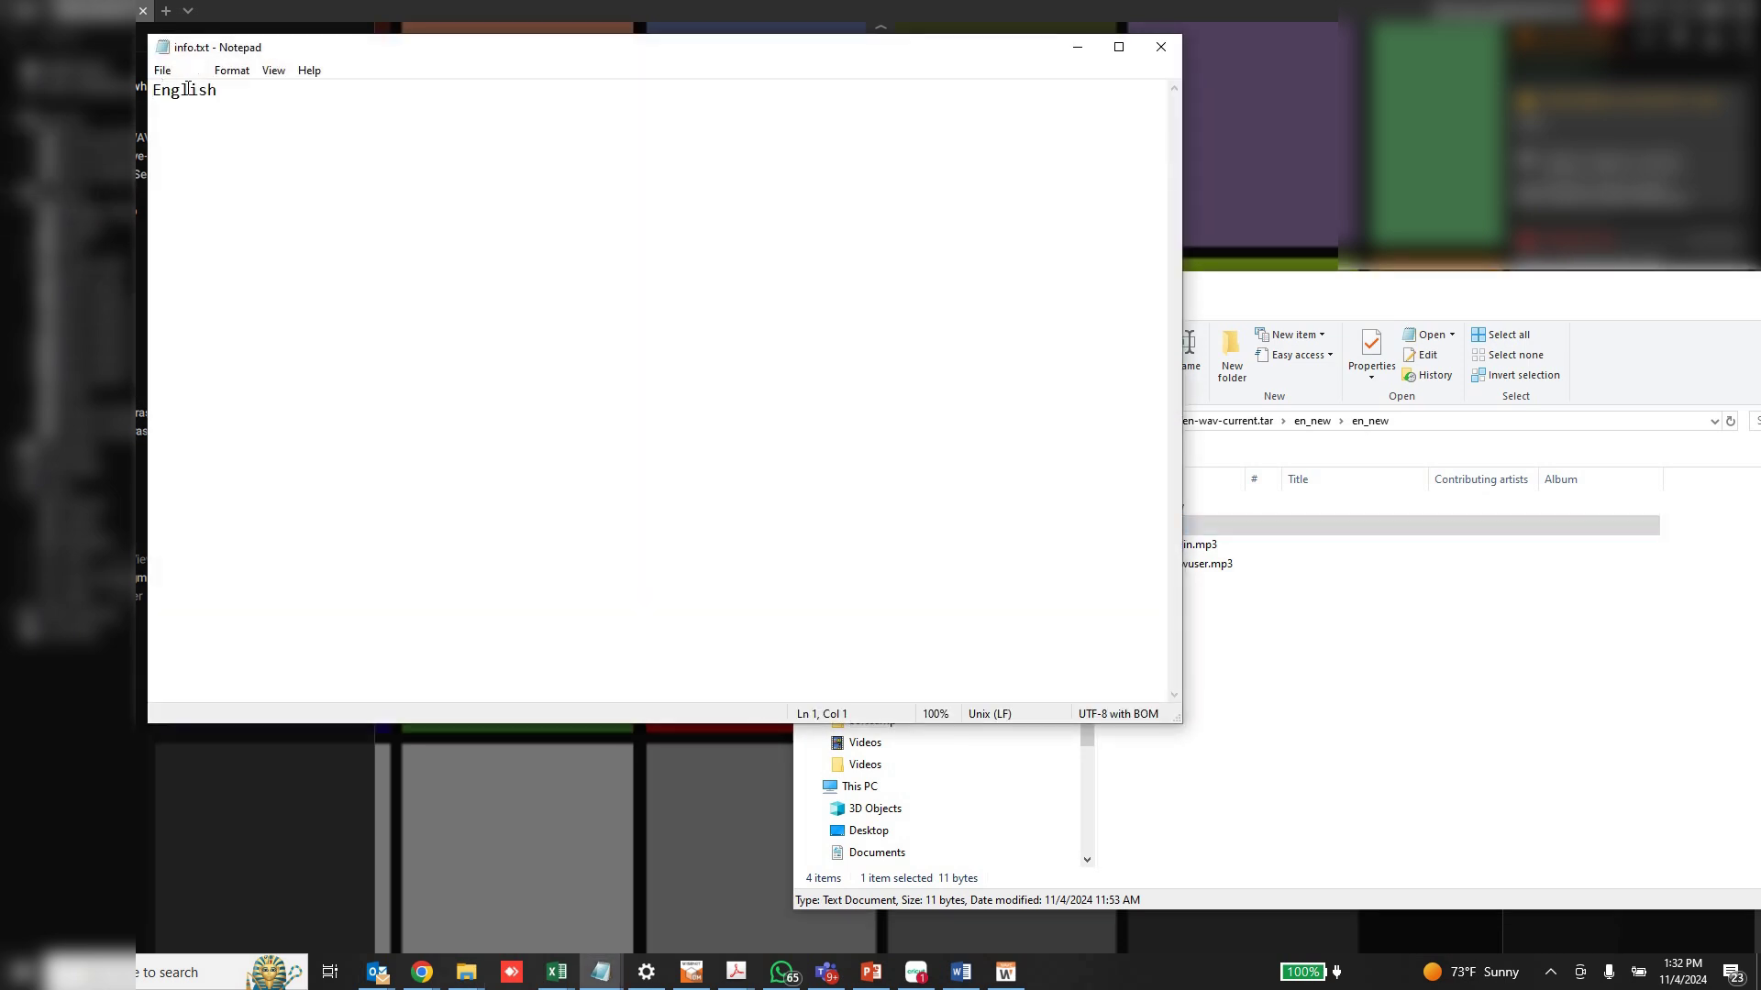
pyautogui.moveTo(256, 96); pyautogui.dragTo(169, 92)
pyautogui.click(243, 107)
pyautogui.click(1160, 46)
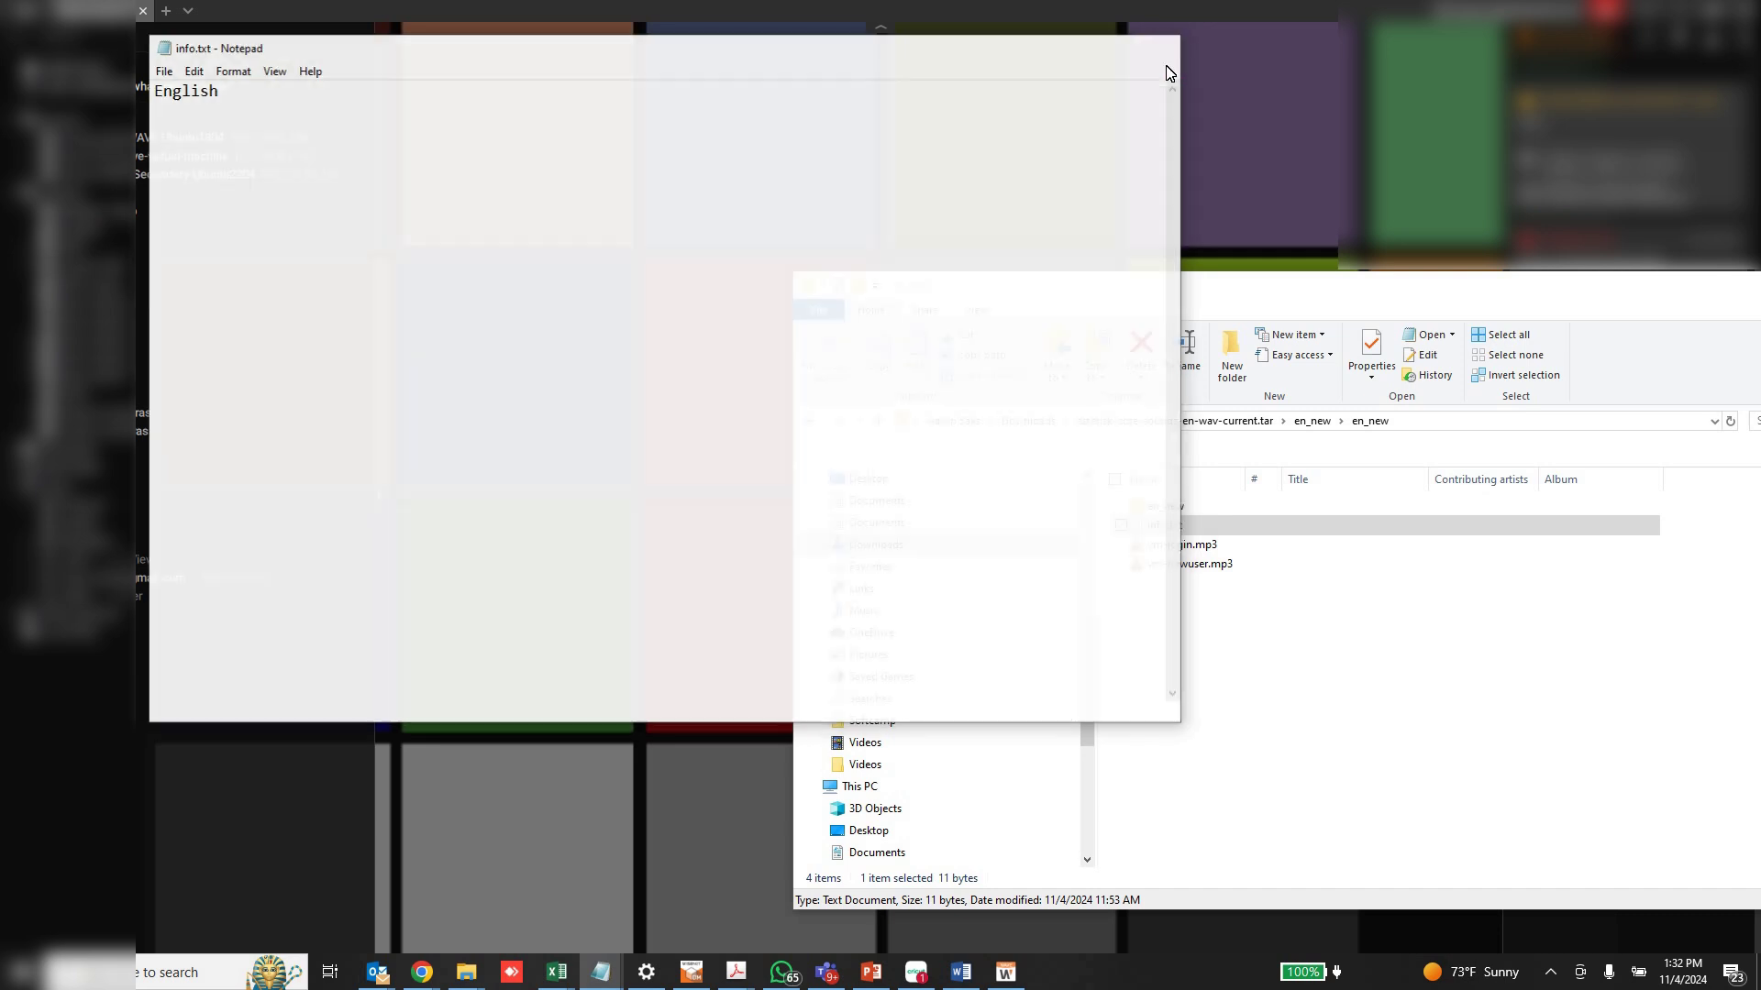
pyautogui.doubleClick(1189, 523)
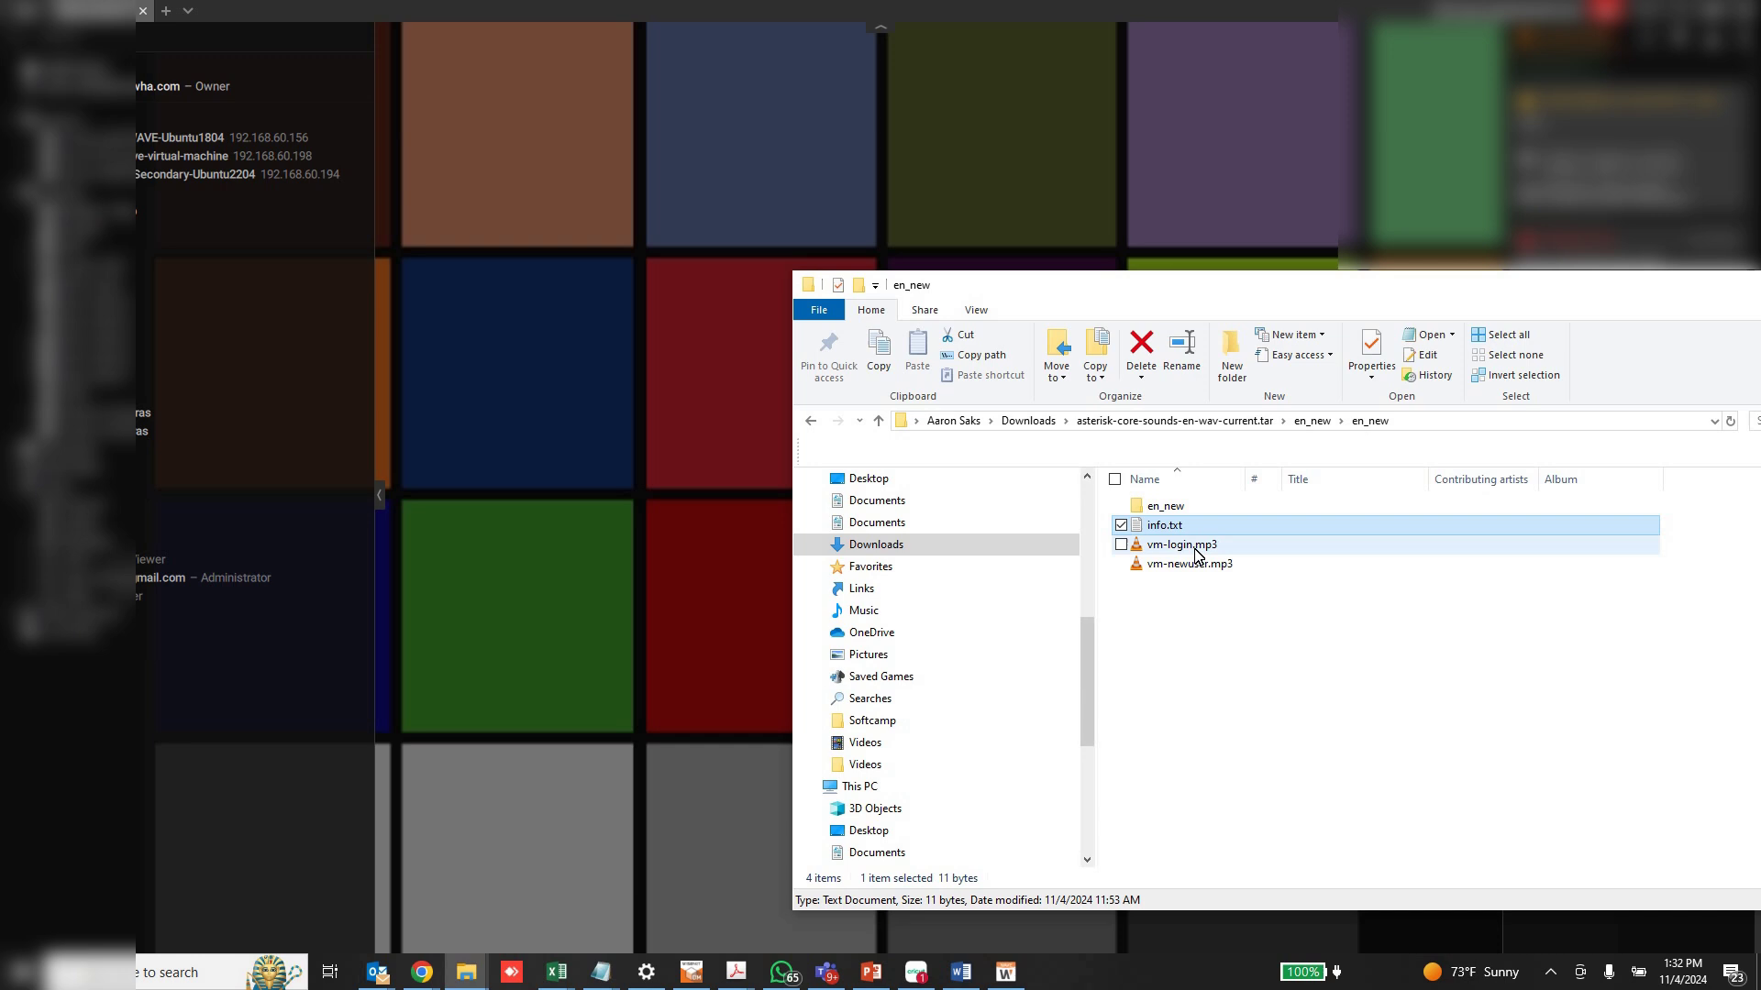
pyautogui.press('Down')
pyautogui.press('Down')
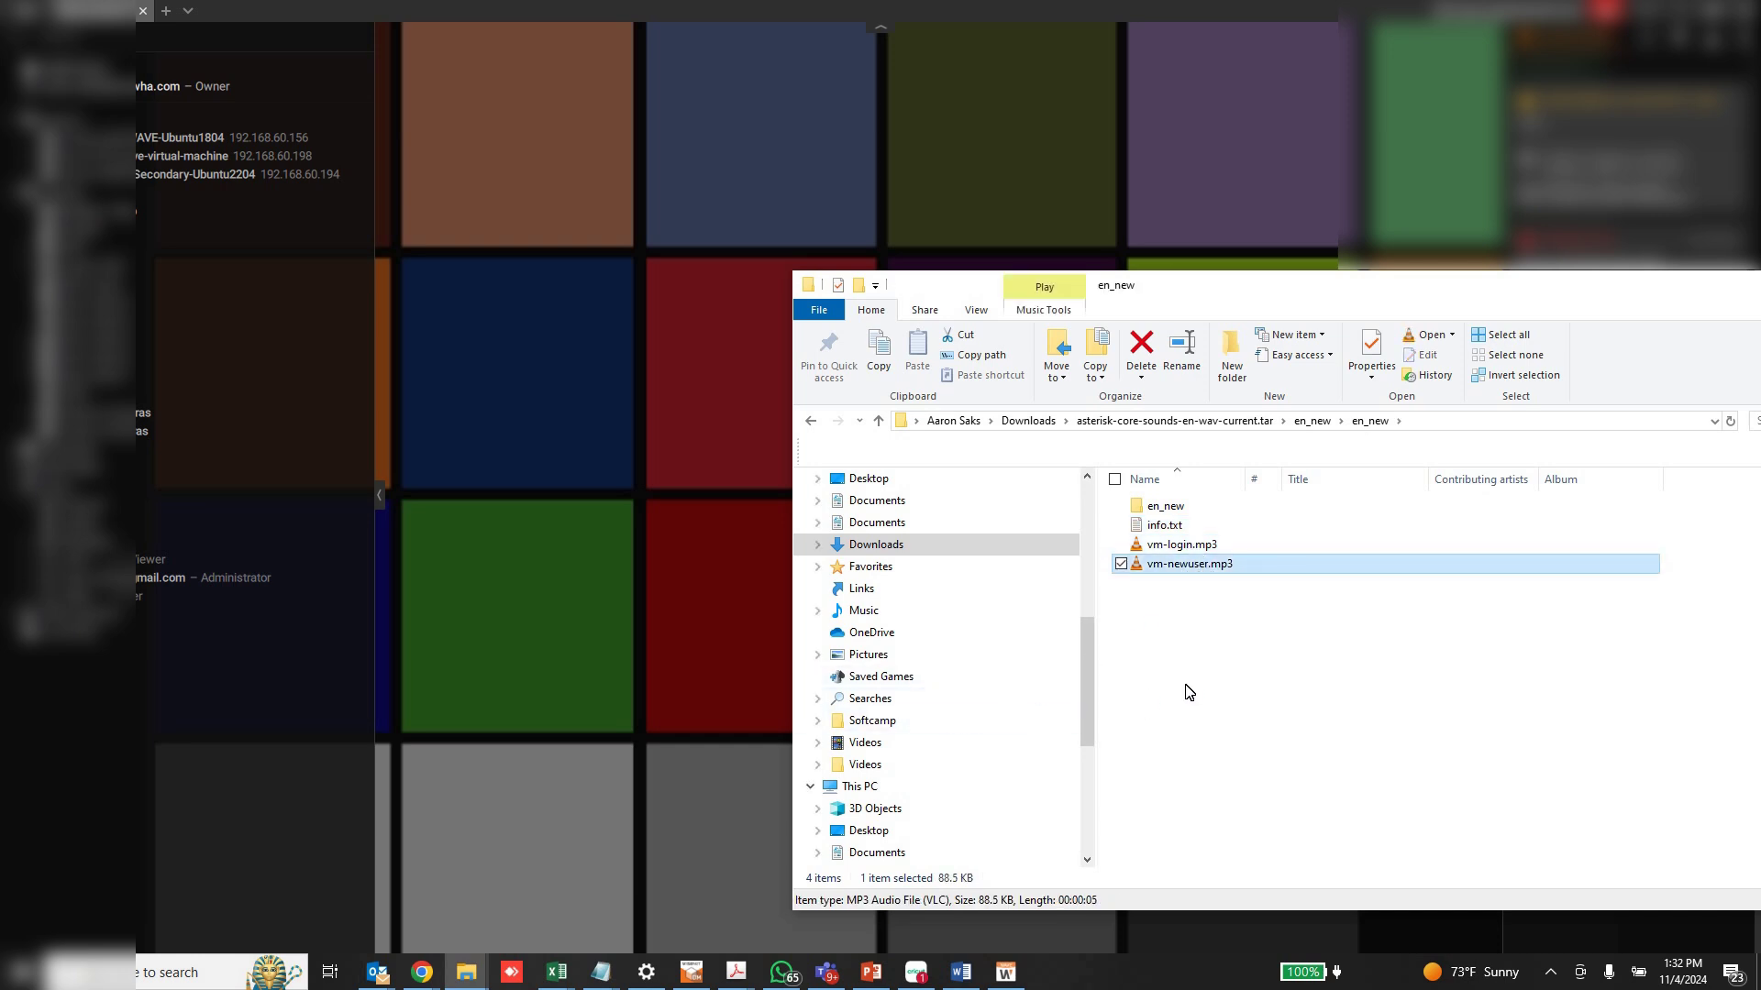
# Load vm-login.mp3 into Convertio for conversion
pyautogui.moveTo(431, 965)
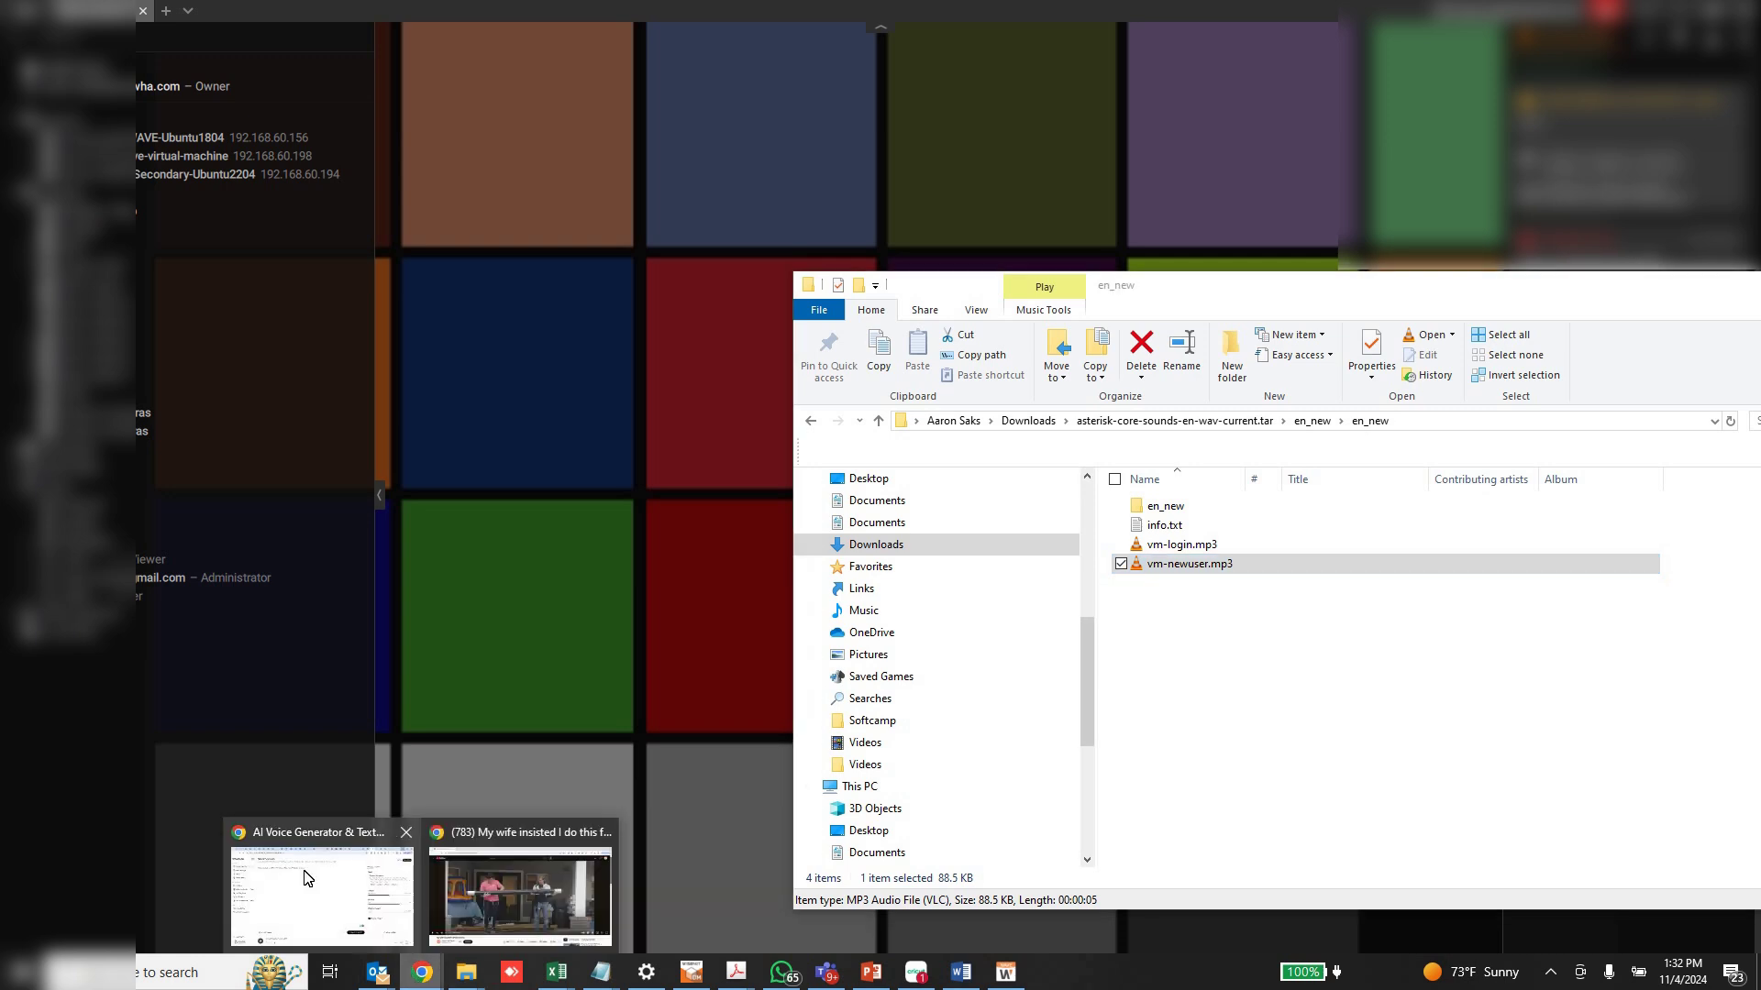
pyautogui.click(321, 885)
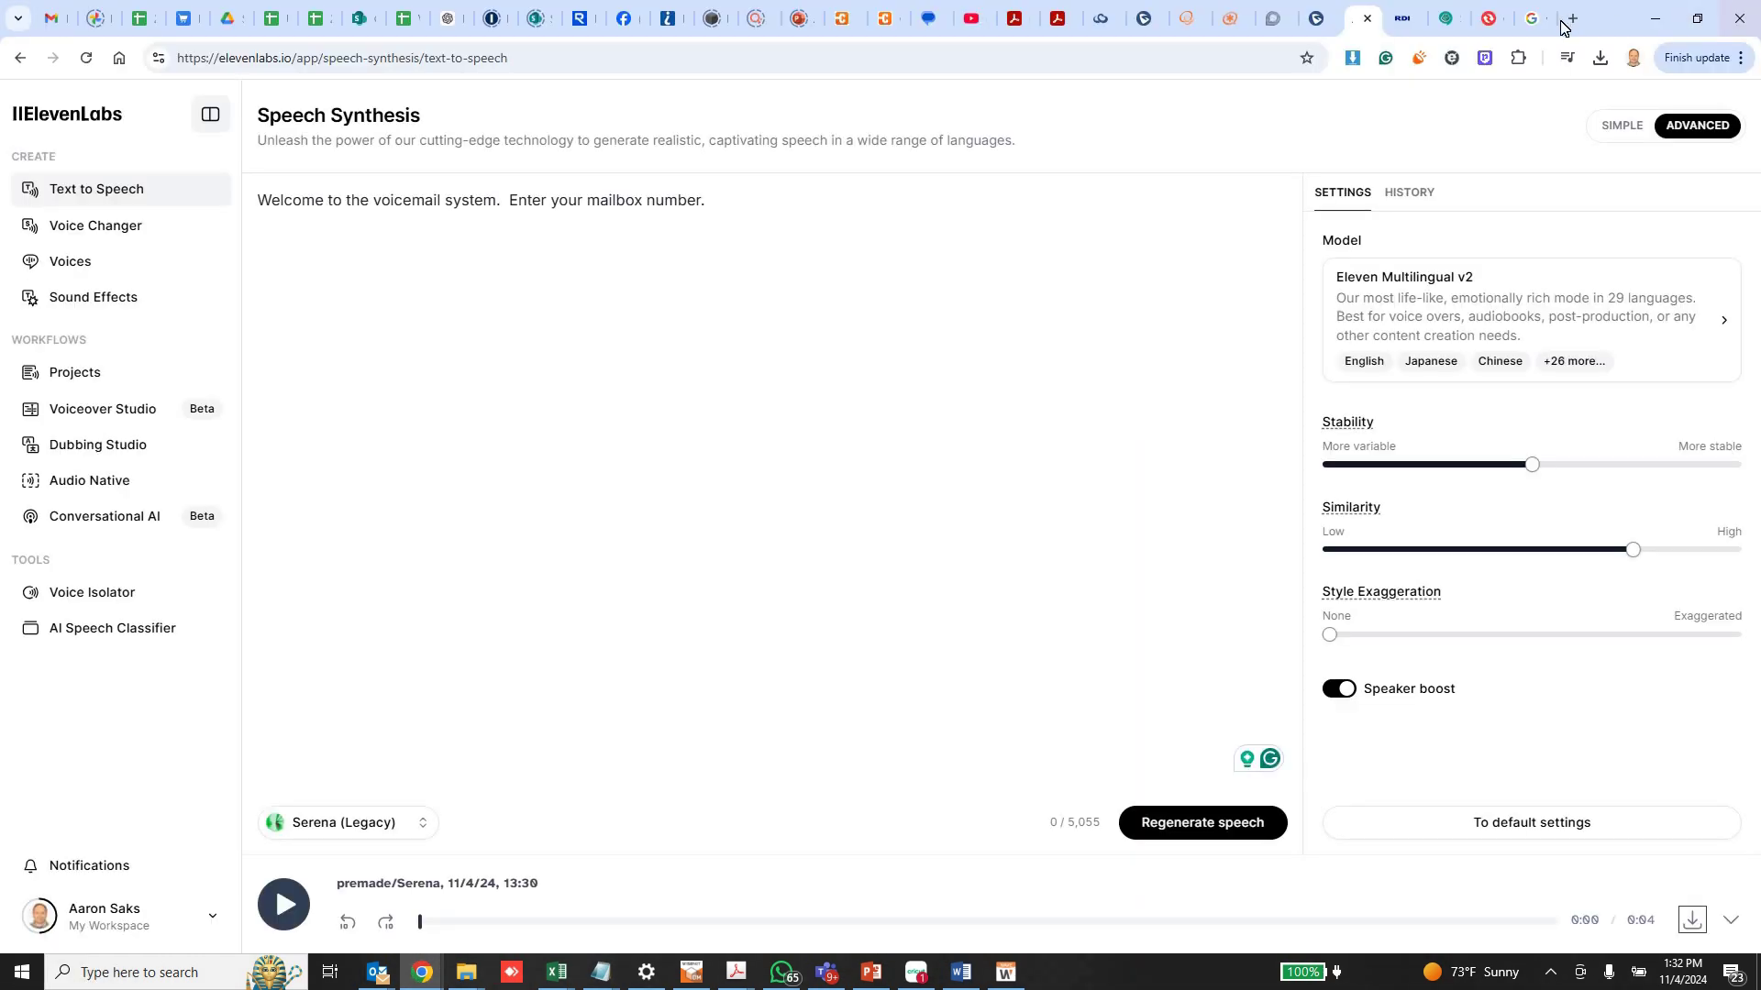
pyautogui.click(1495, 20)
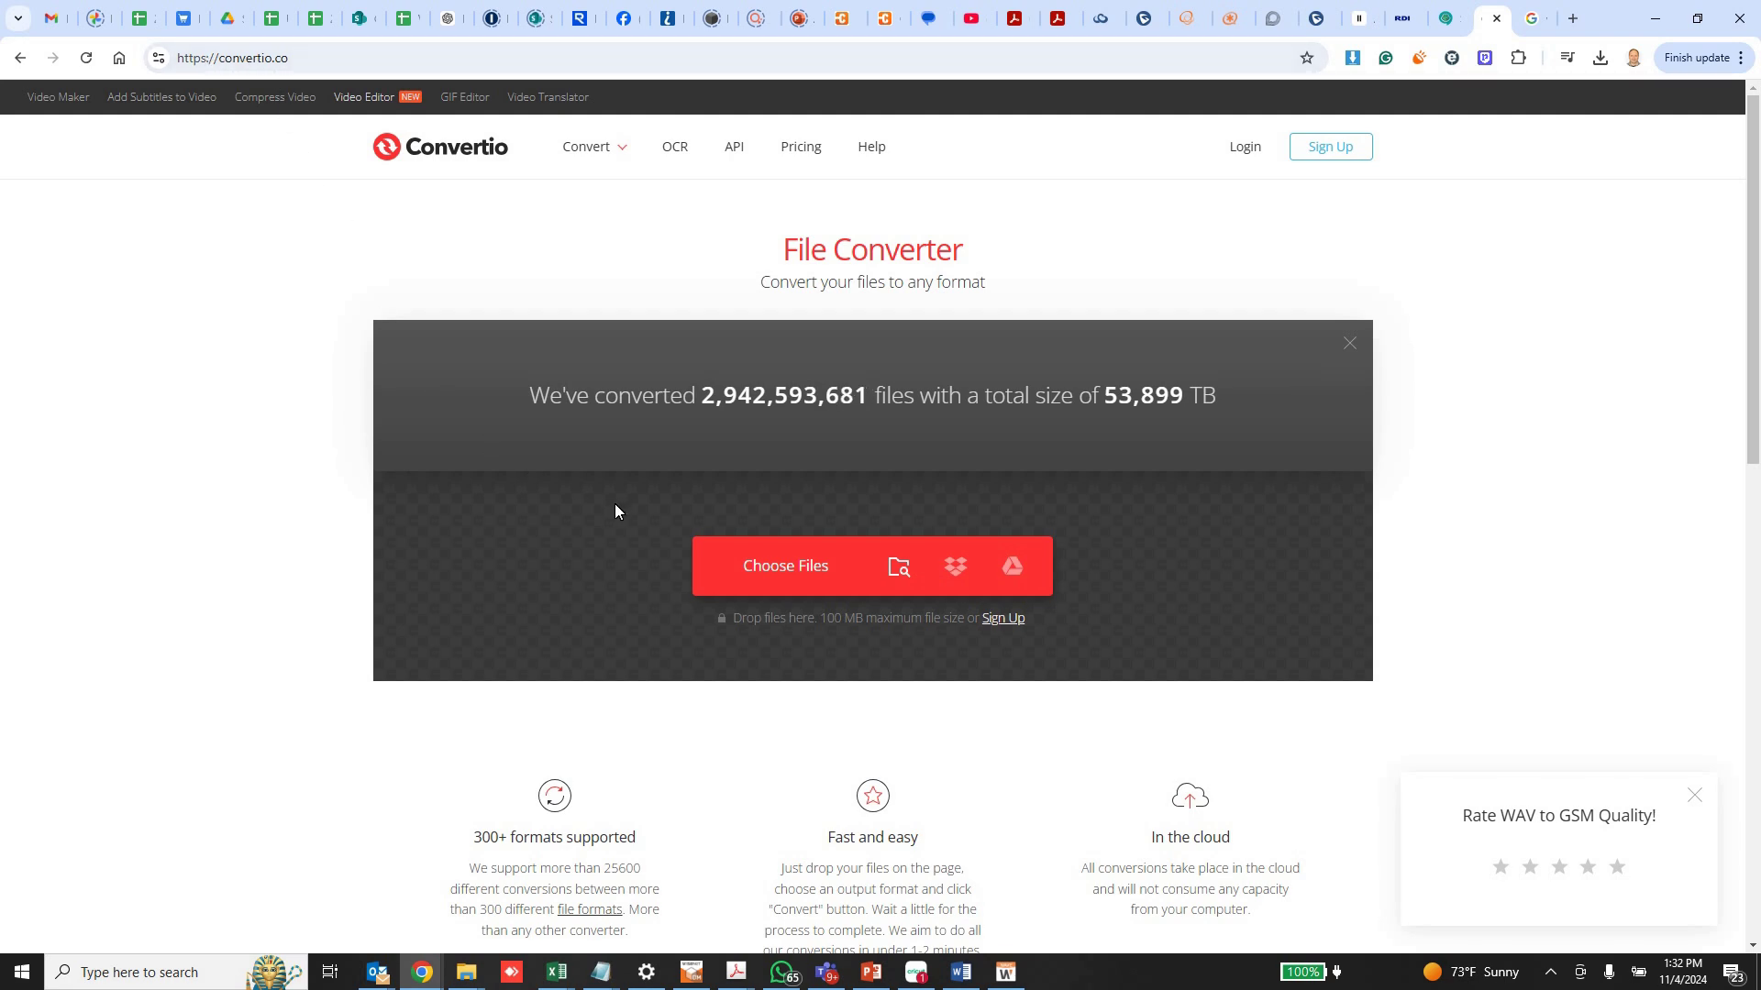
pyautogui.click(760, 569)
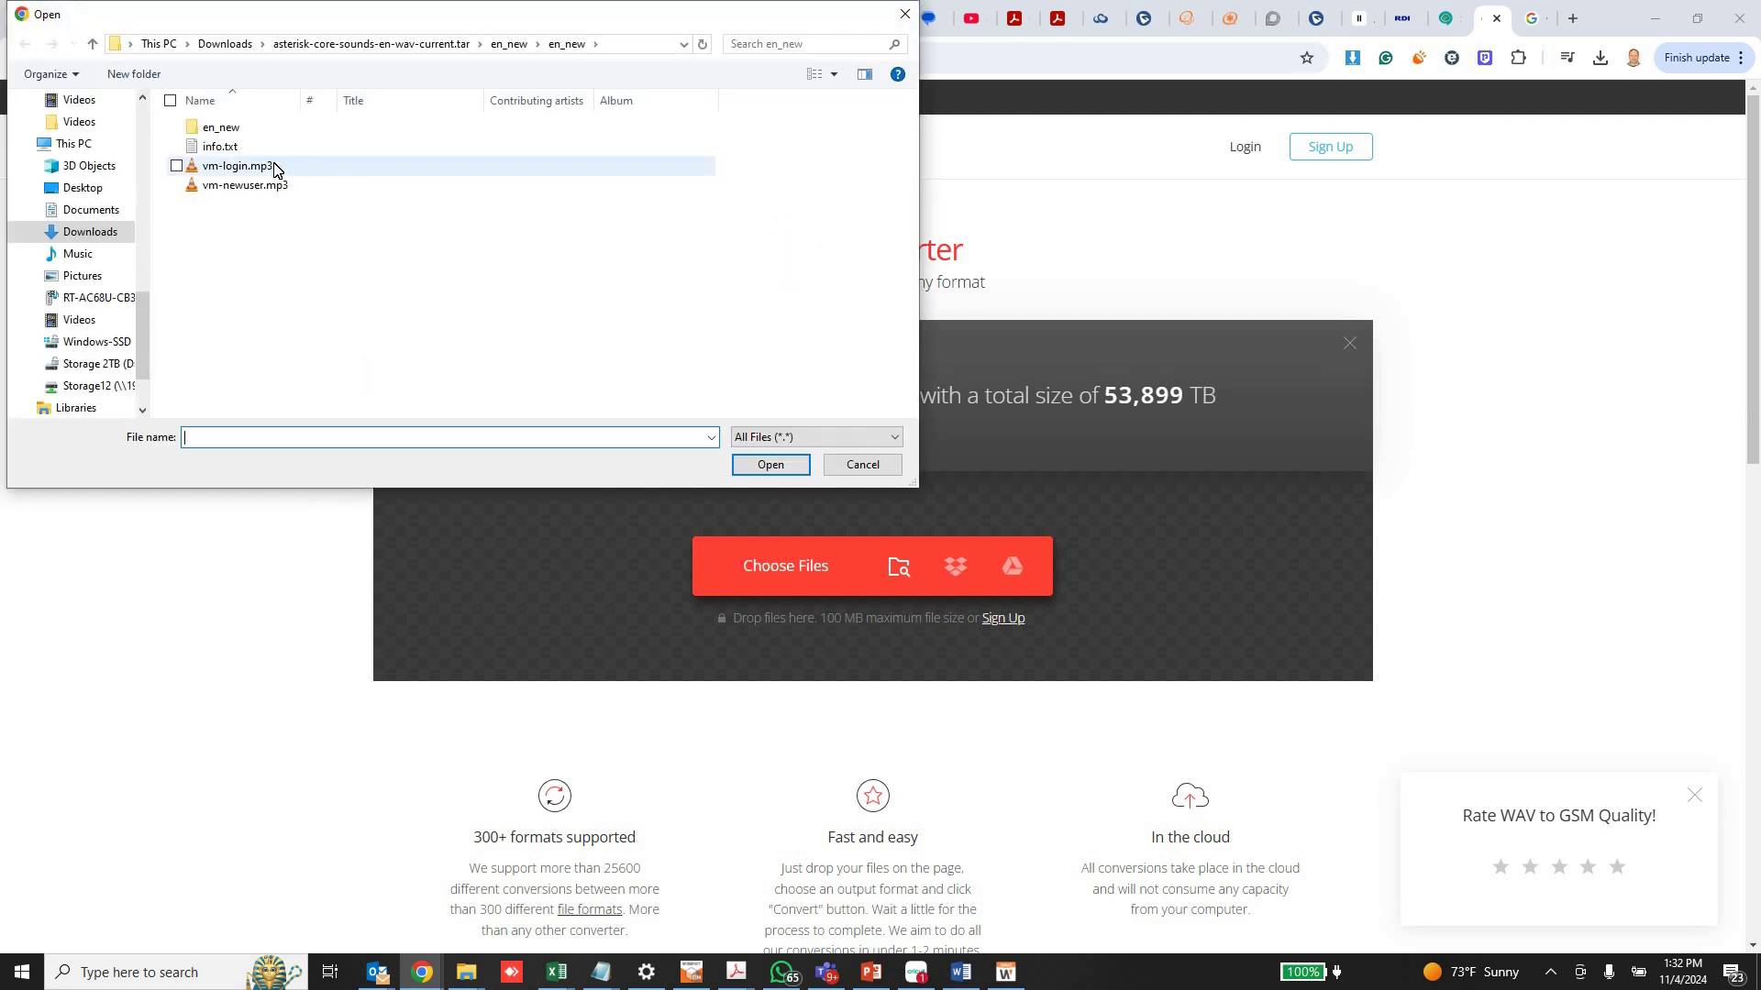
pyautogui.doubleClick(273, 168)
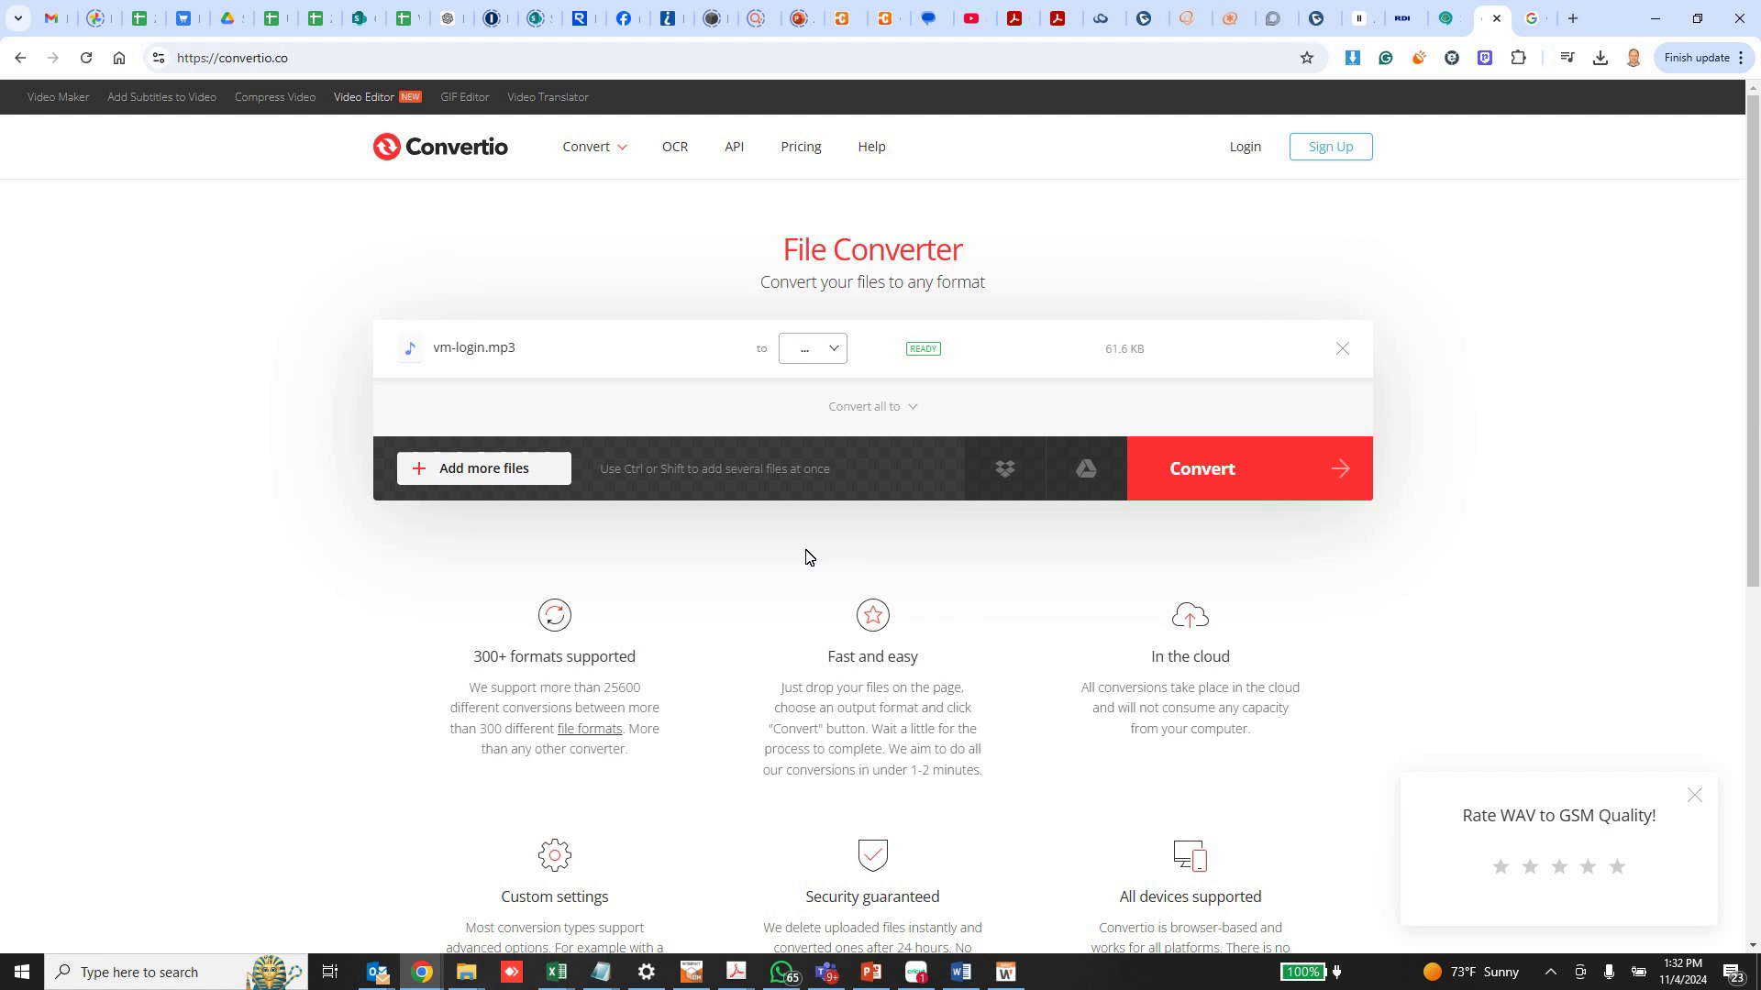
# Convert vm-login.mp3 to GSM and download vm-login.gsm
pyautogui.click(827, 352)
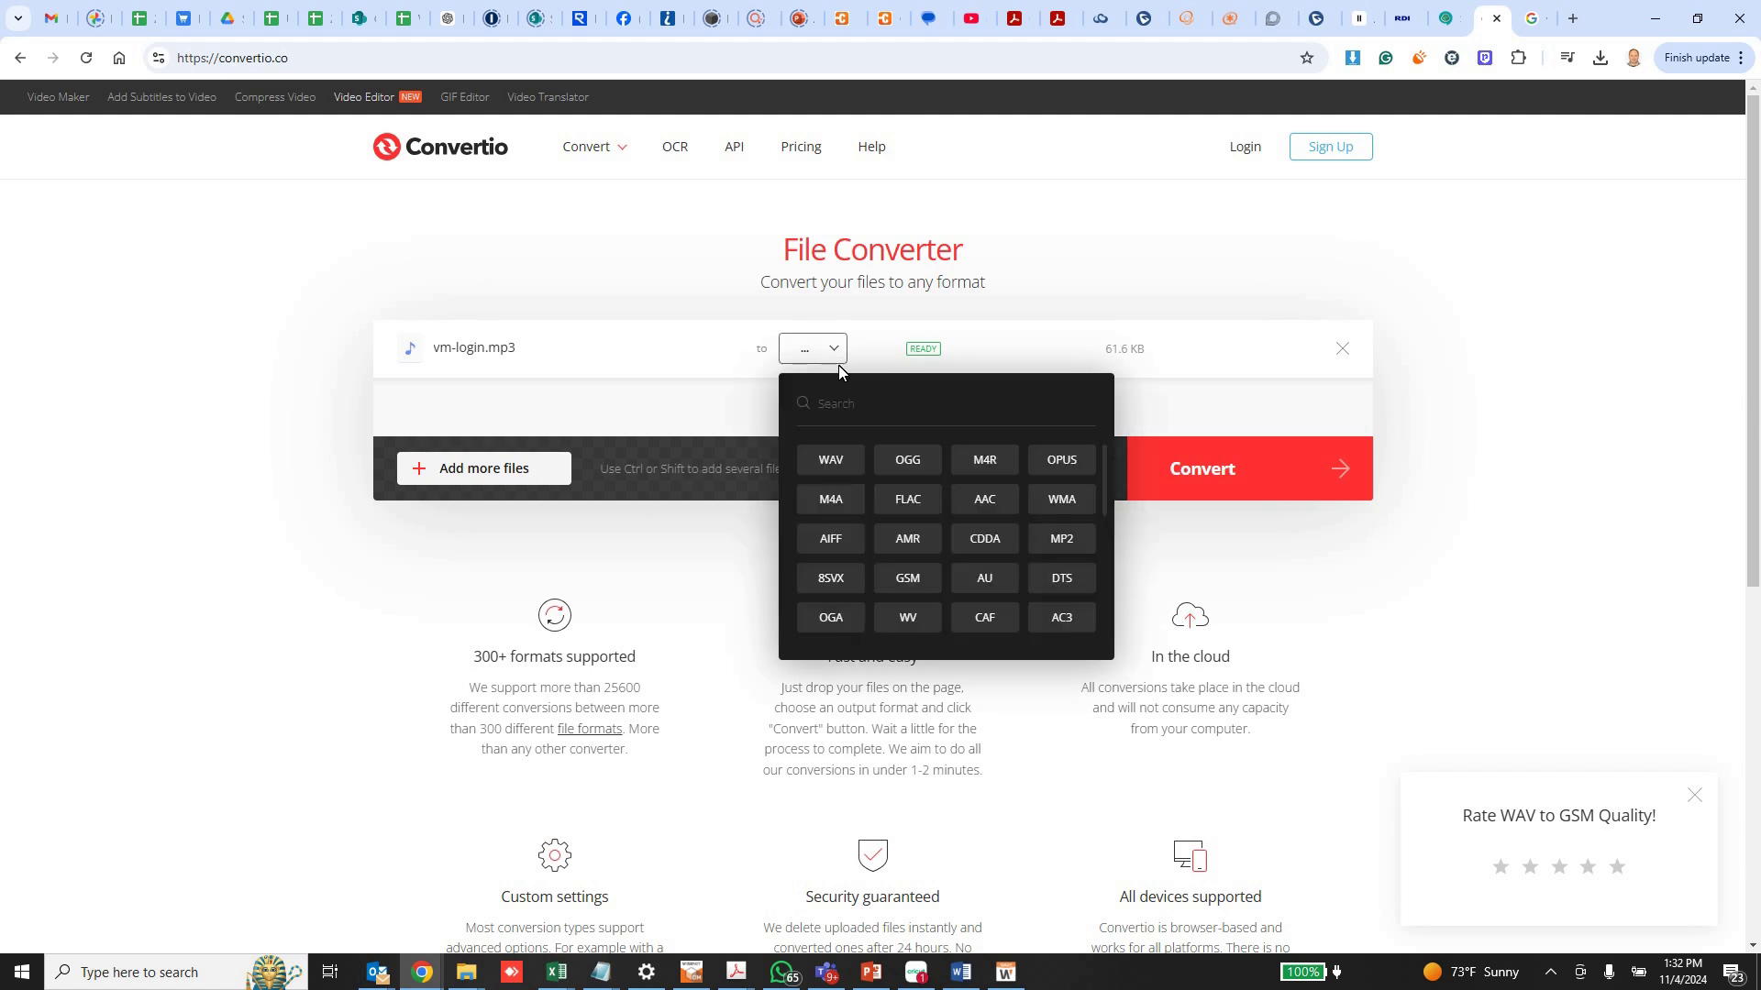
pyautogui.click(908, 578)
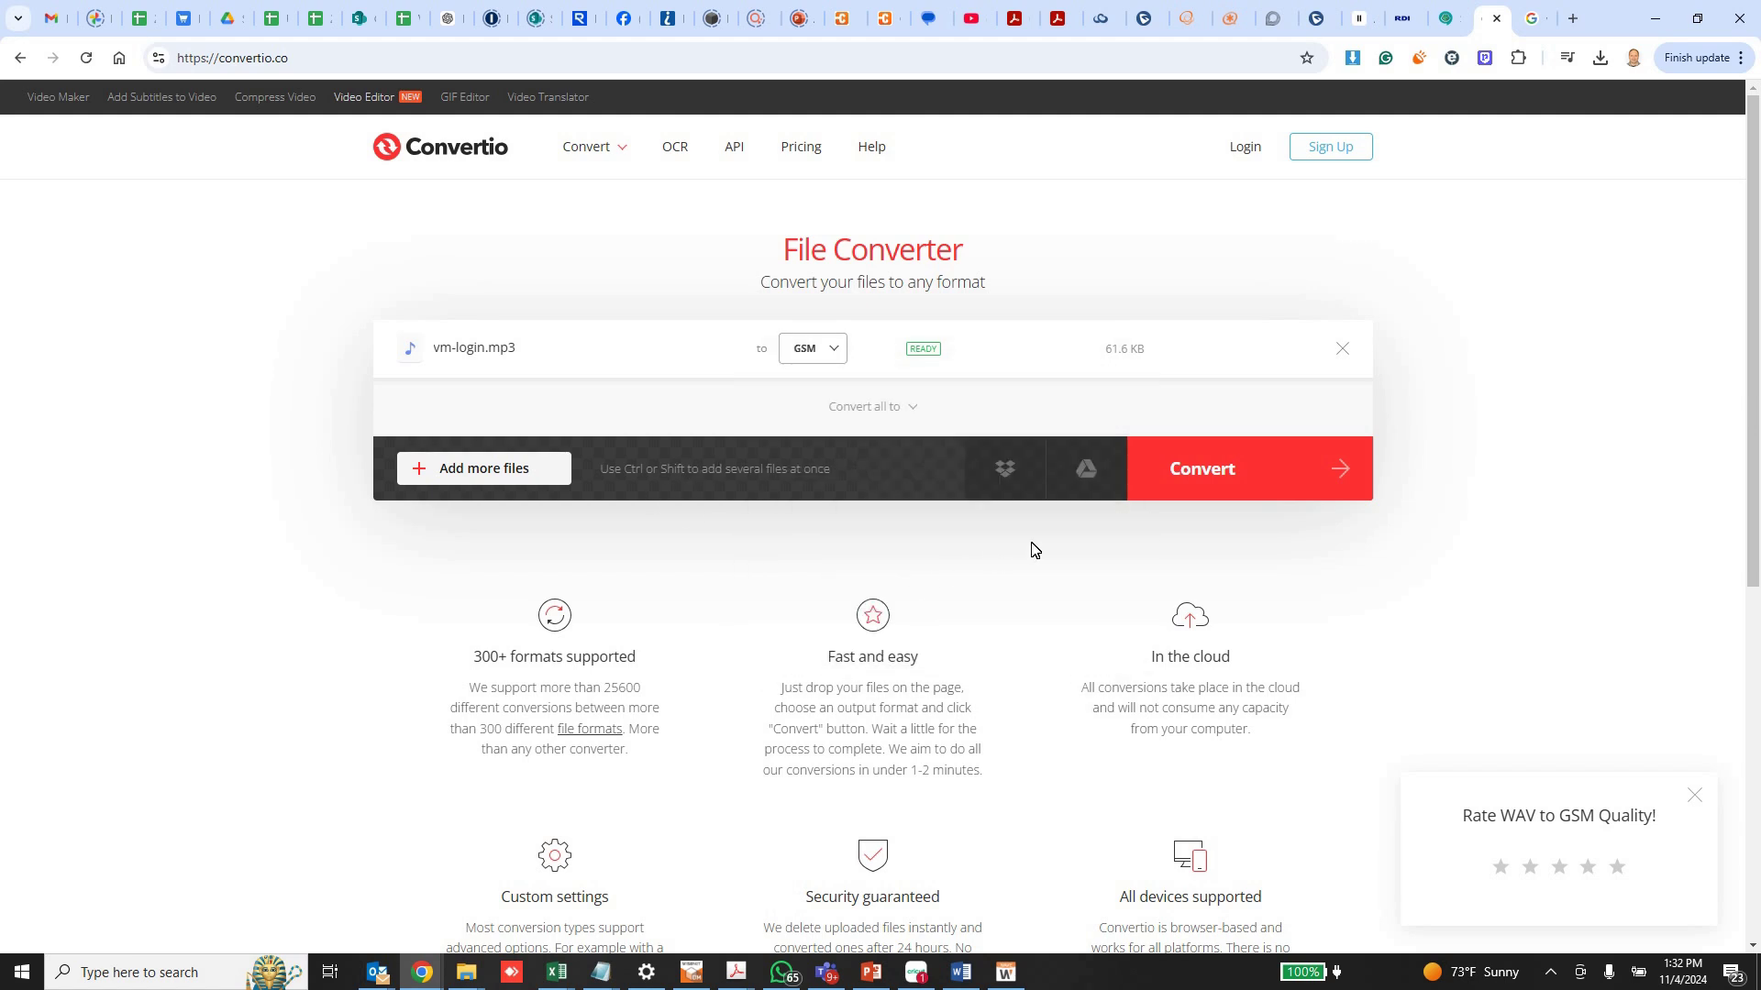
pyautogui.click(1190, 481)
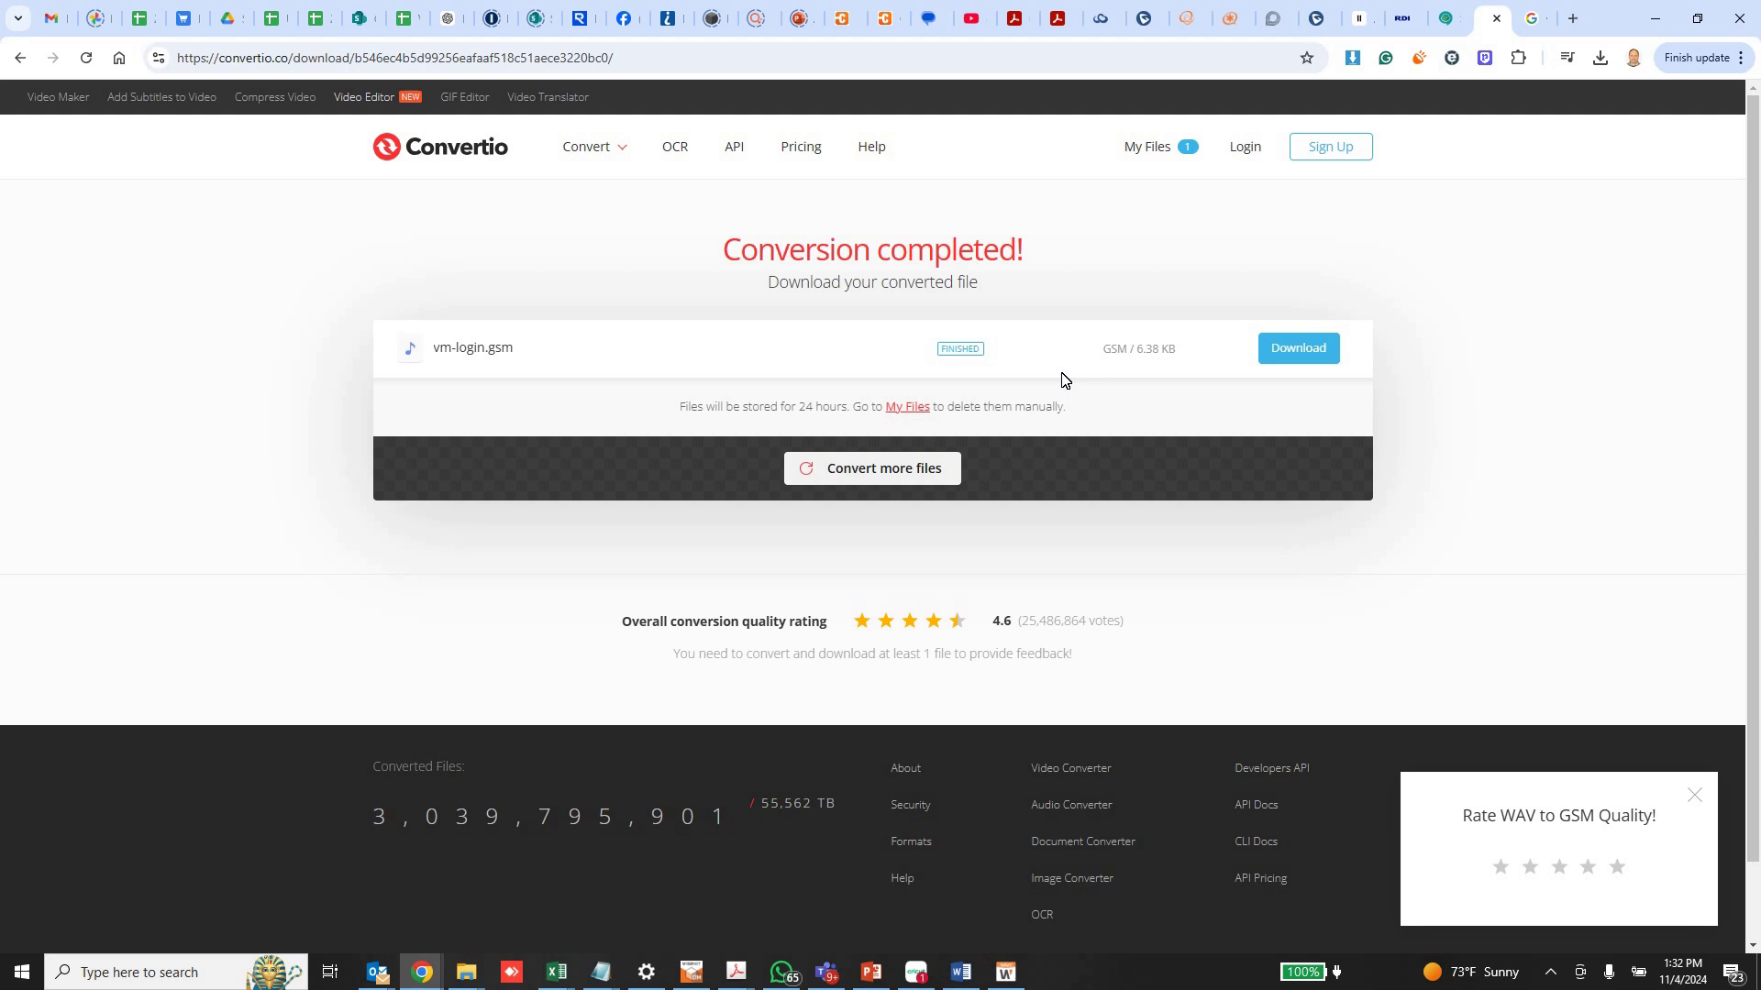
pyautogui.click(1297, 351)
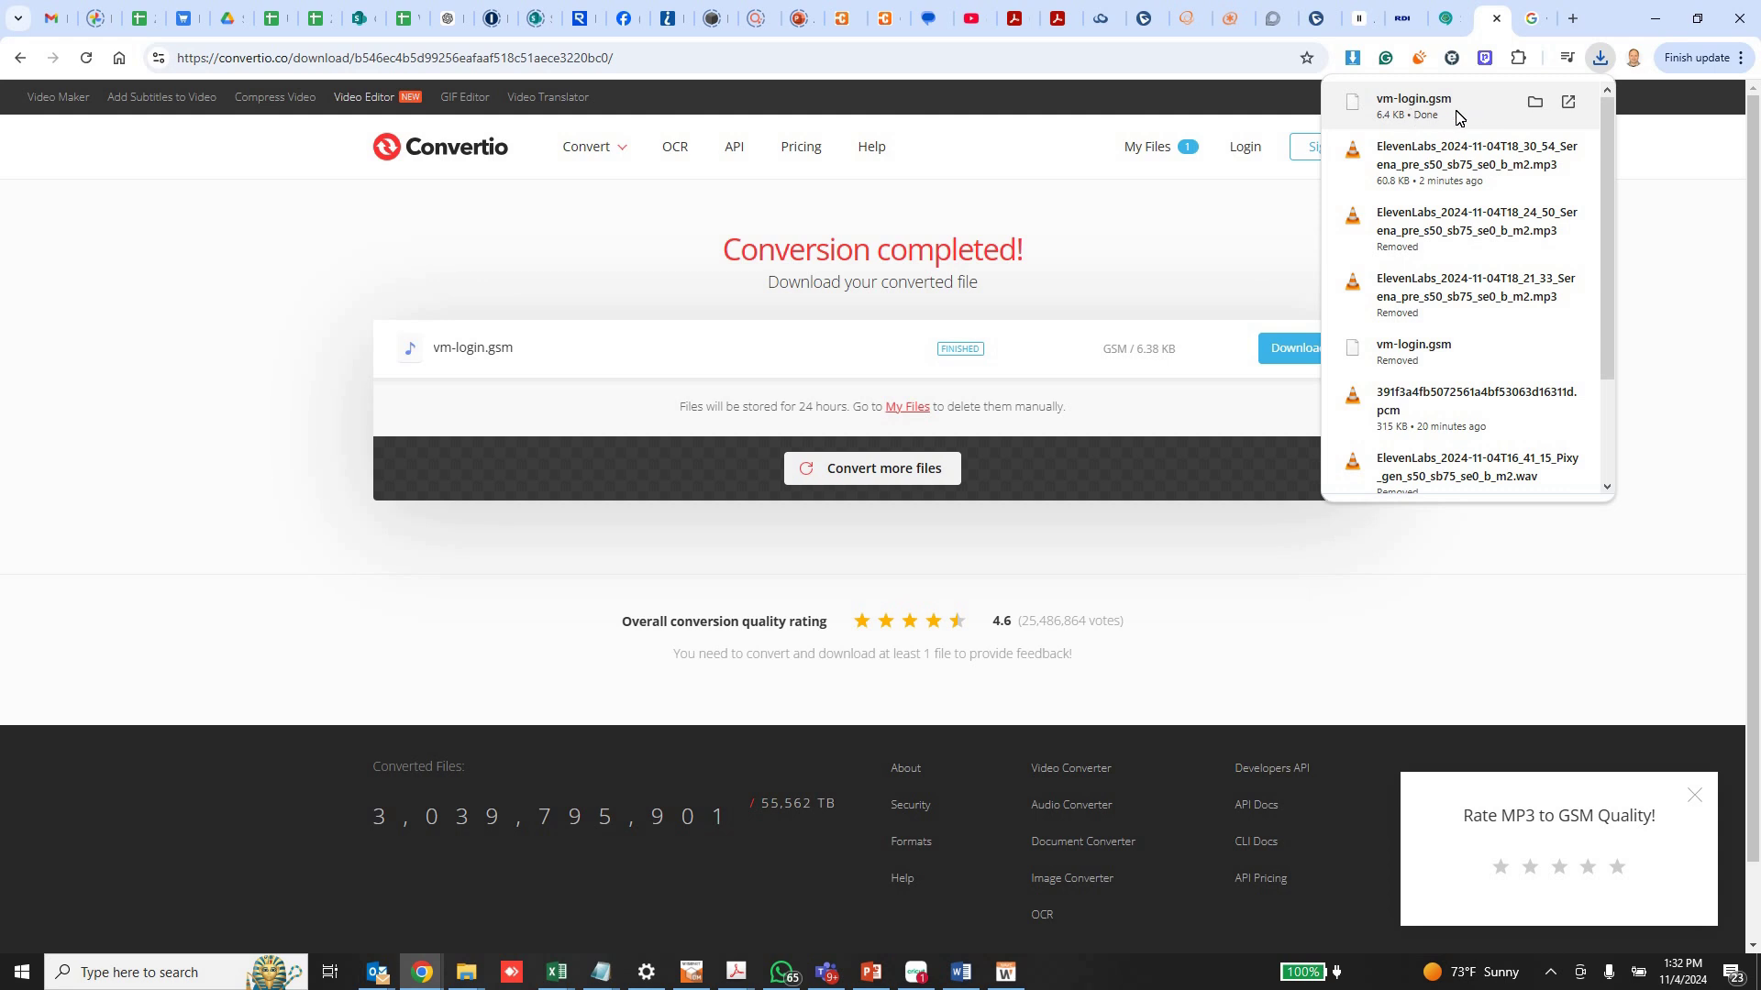
pyautogui.click(1459, 118)
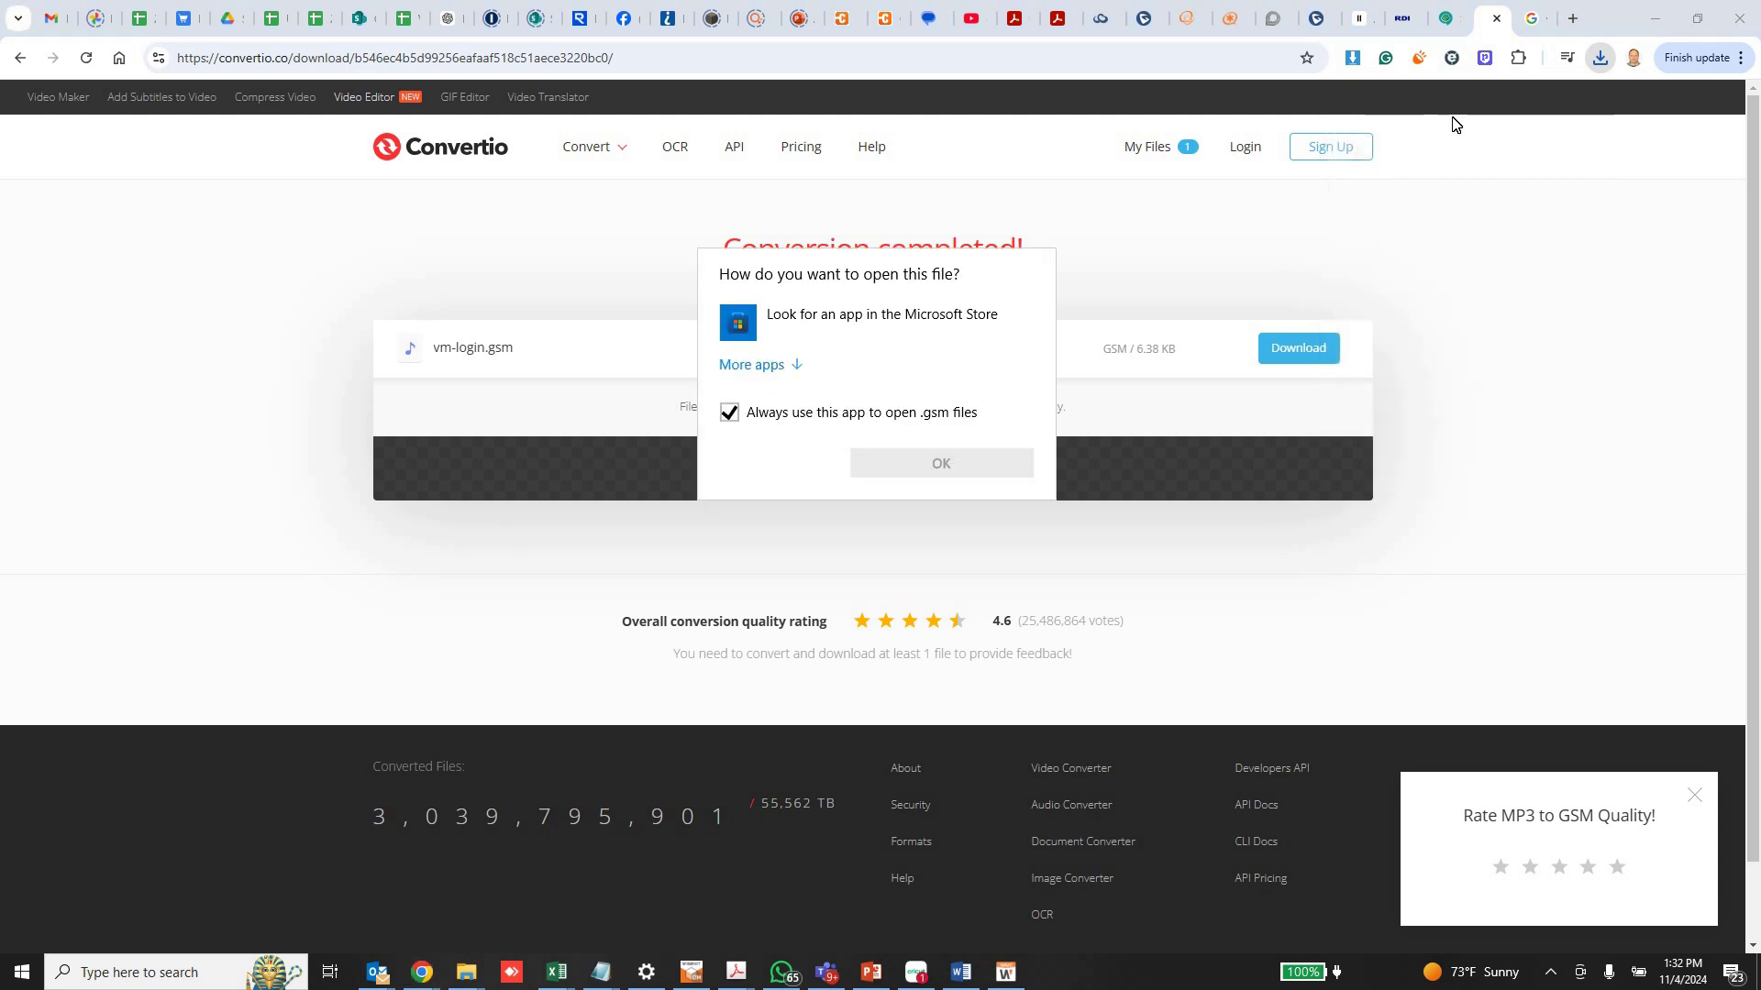
pyautogui.doubleClick(1027, 371)
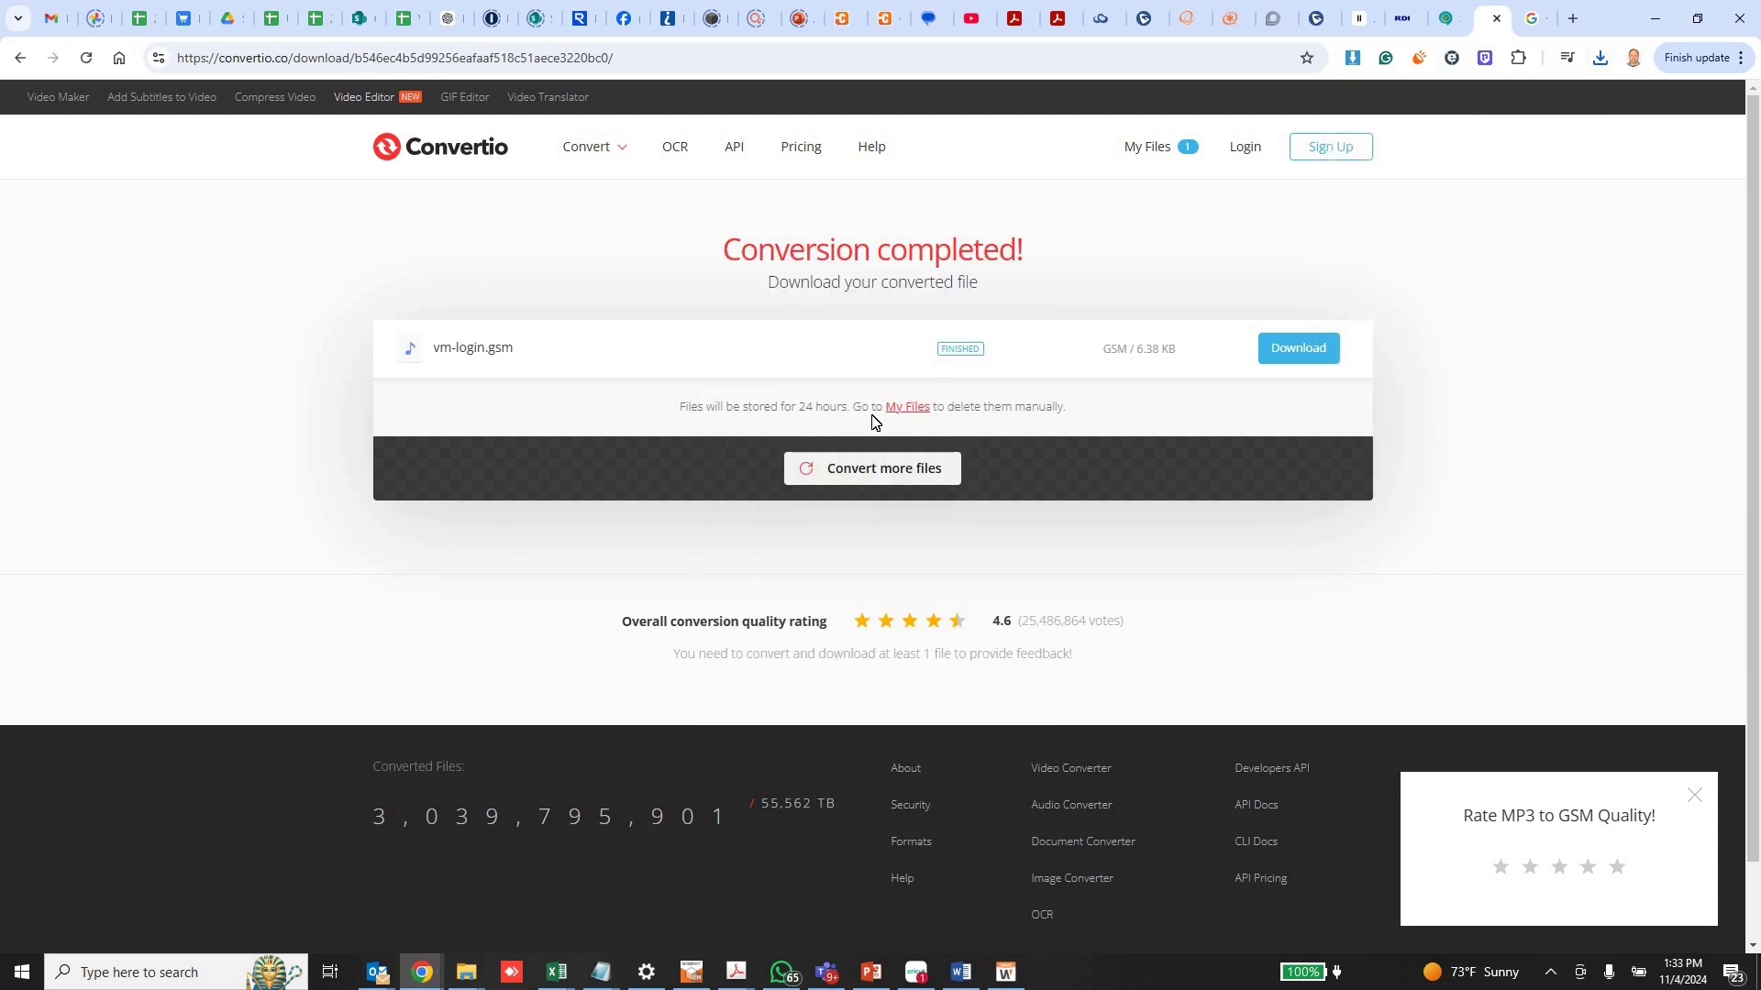
# Convert vm-newuser.mp3 to GSM in Convertio and download vm-newuser.gsm
pyautogui.click(872, 469)
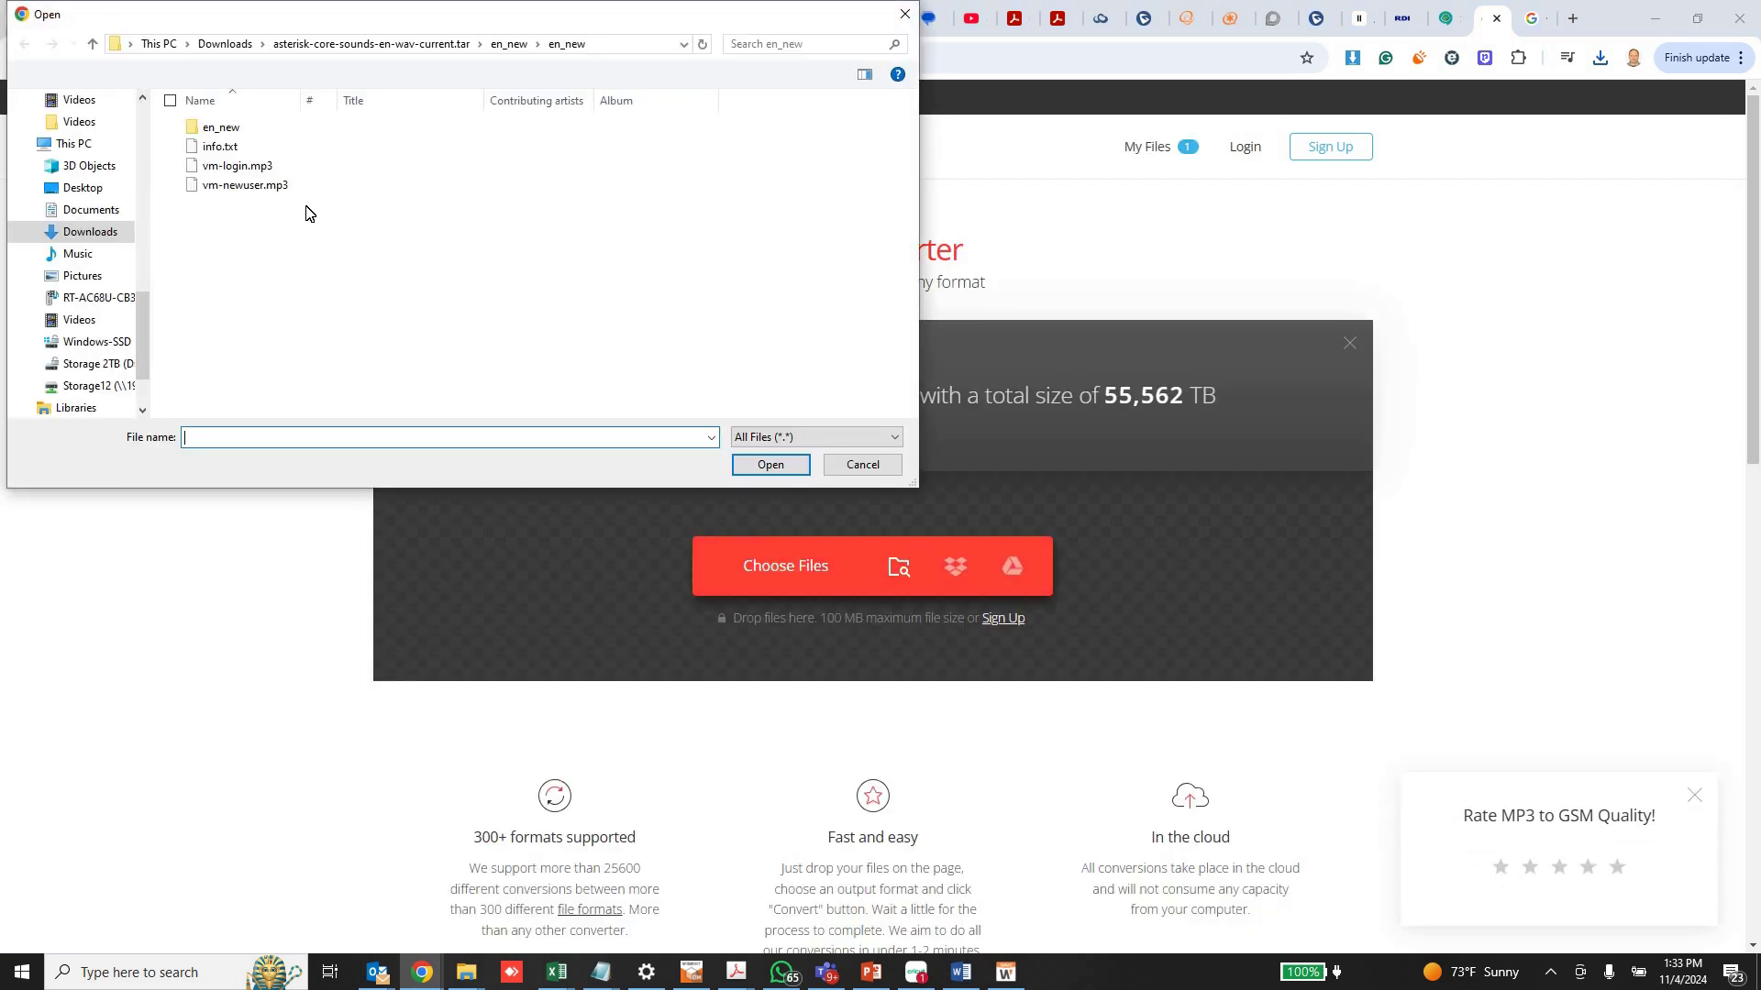
pyautogui.doubleClick(260, 188)
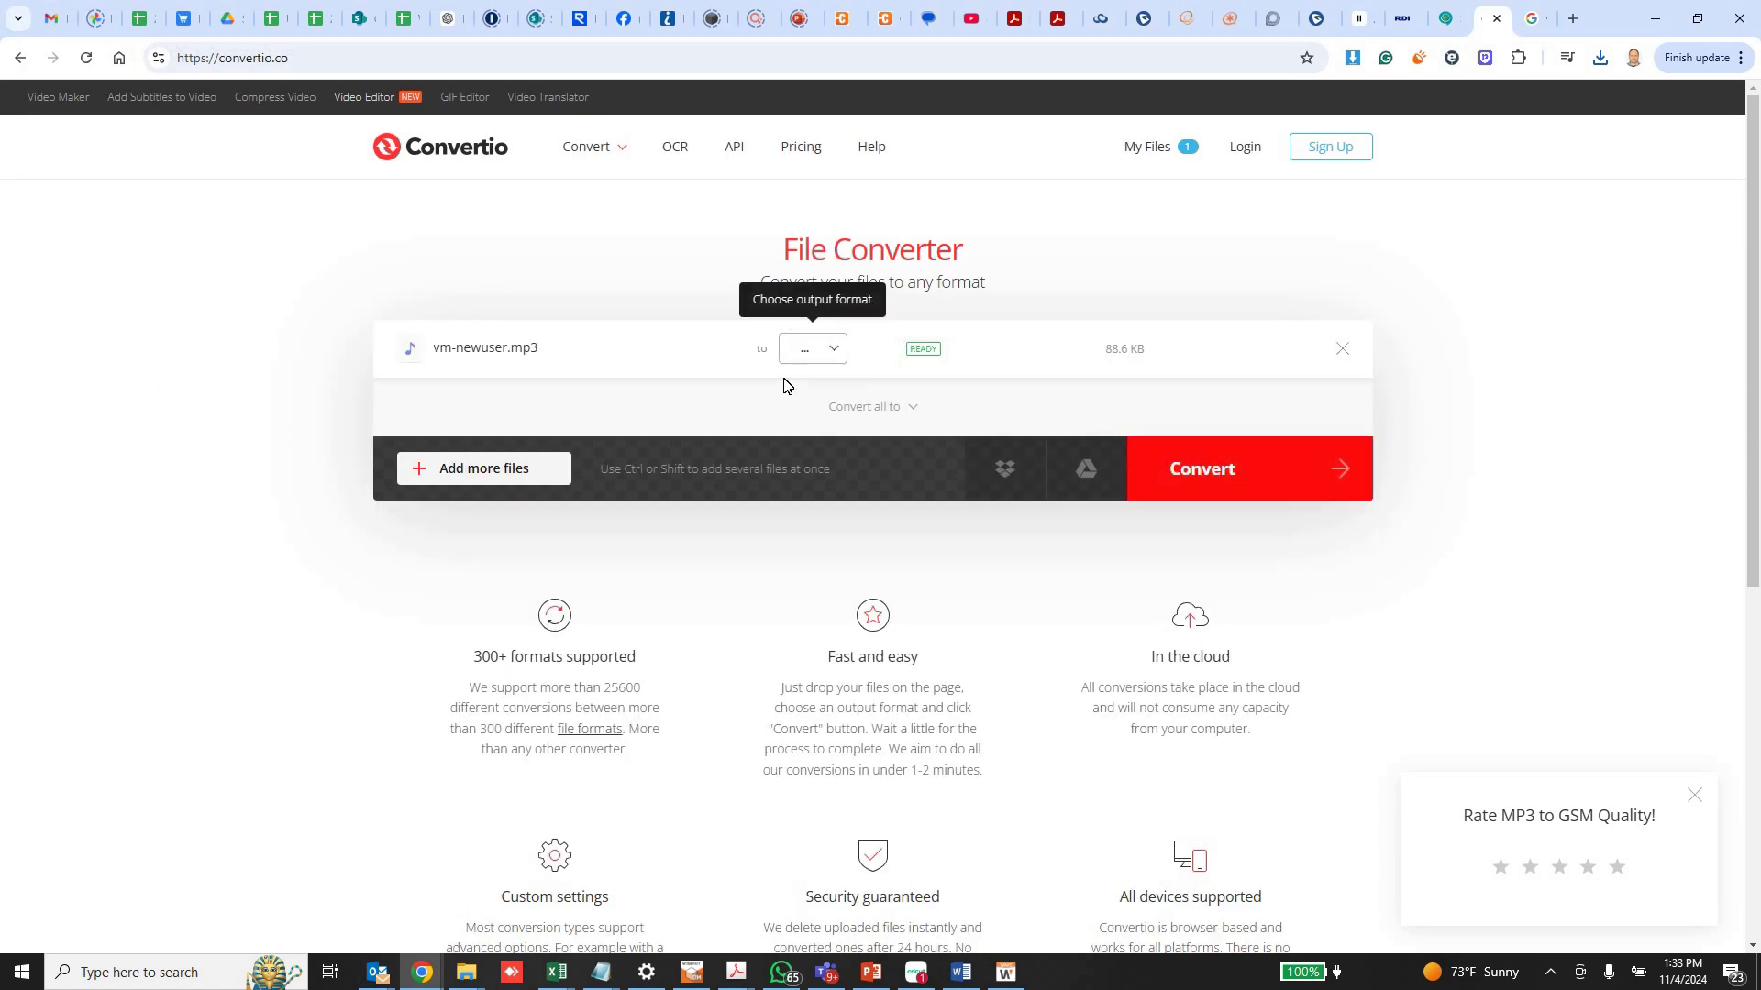
pyautogui.click(812, 349)
pyautogui.click(928, 554)
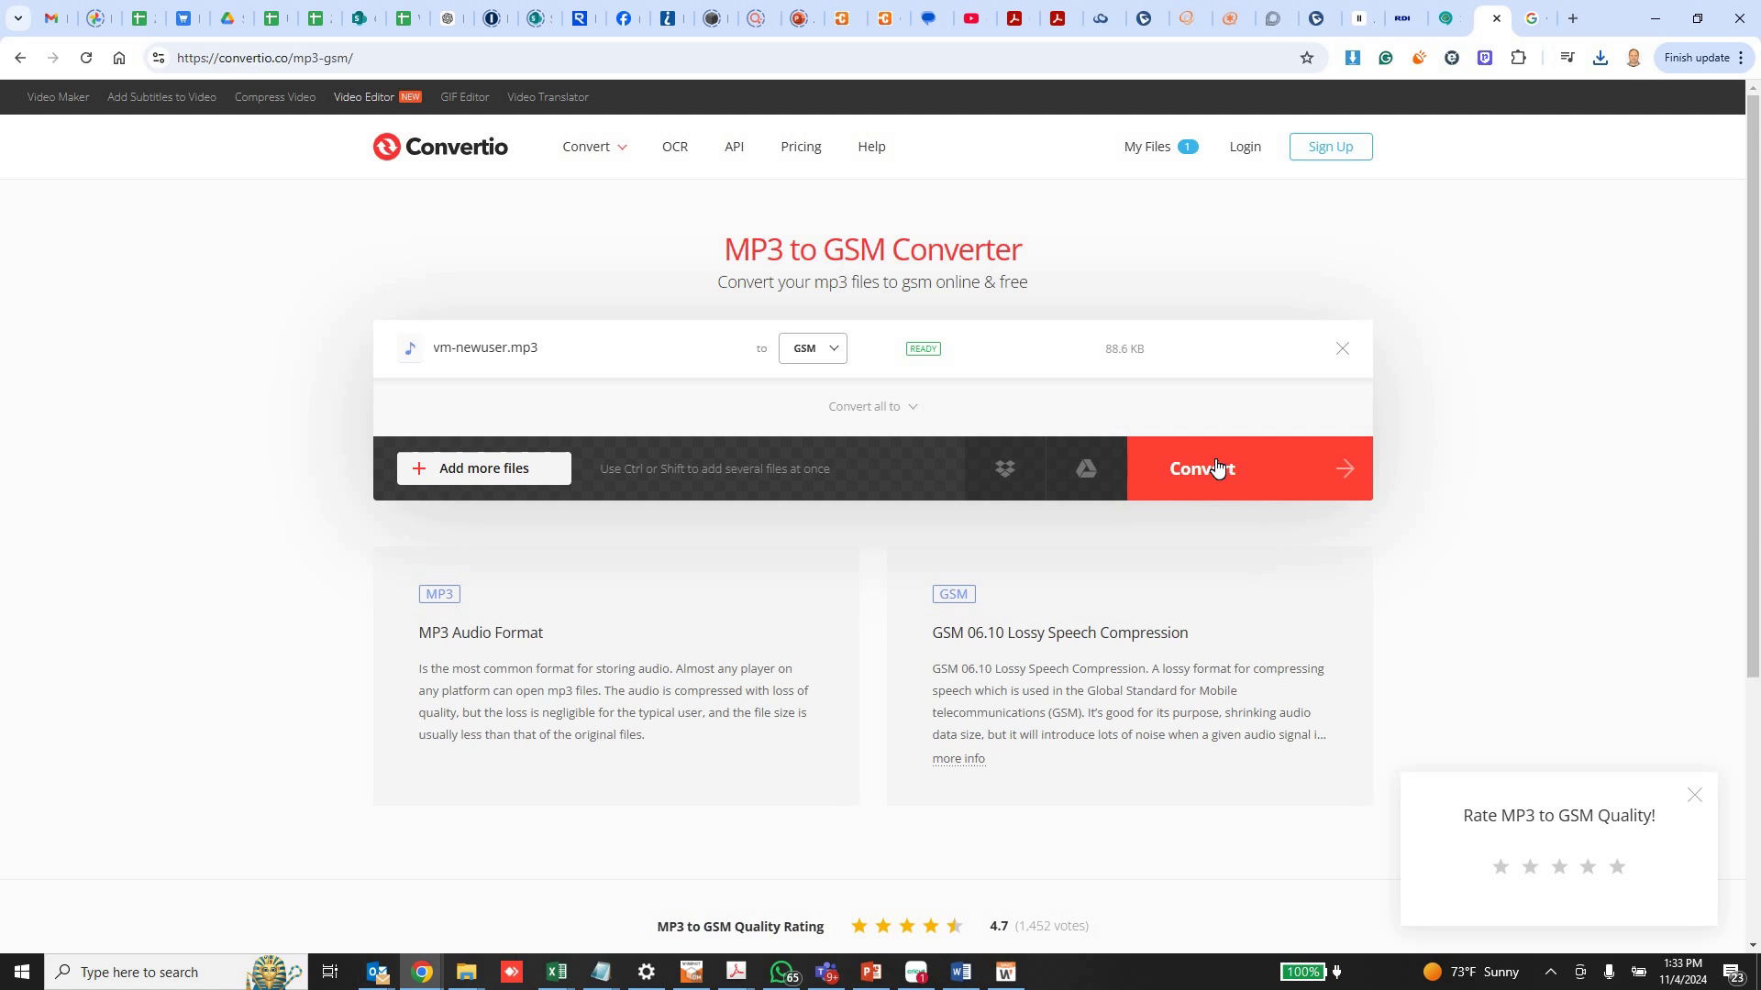
pyautogui.click(1217, 468)
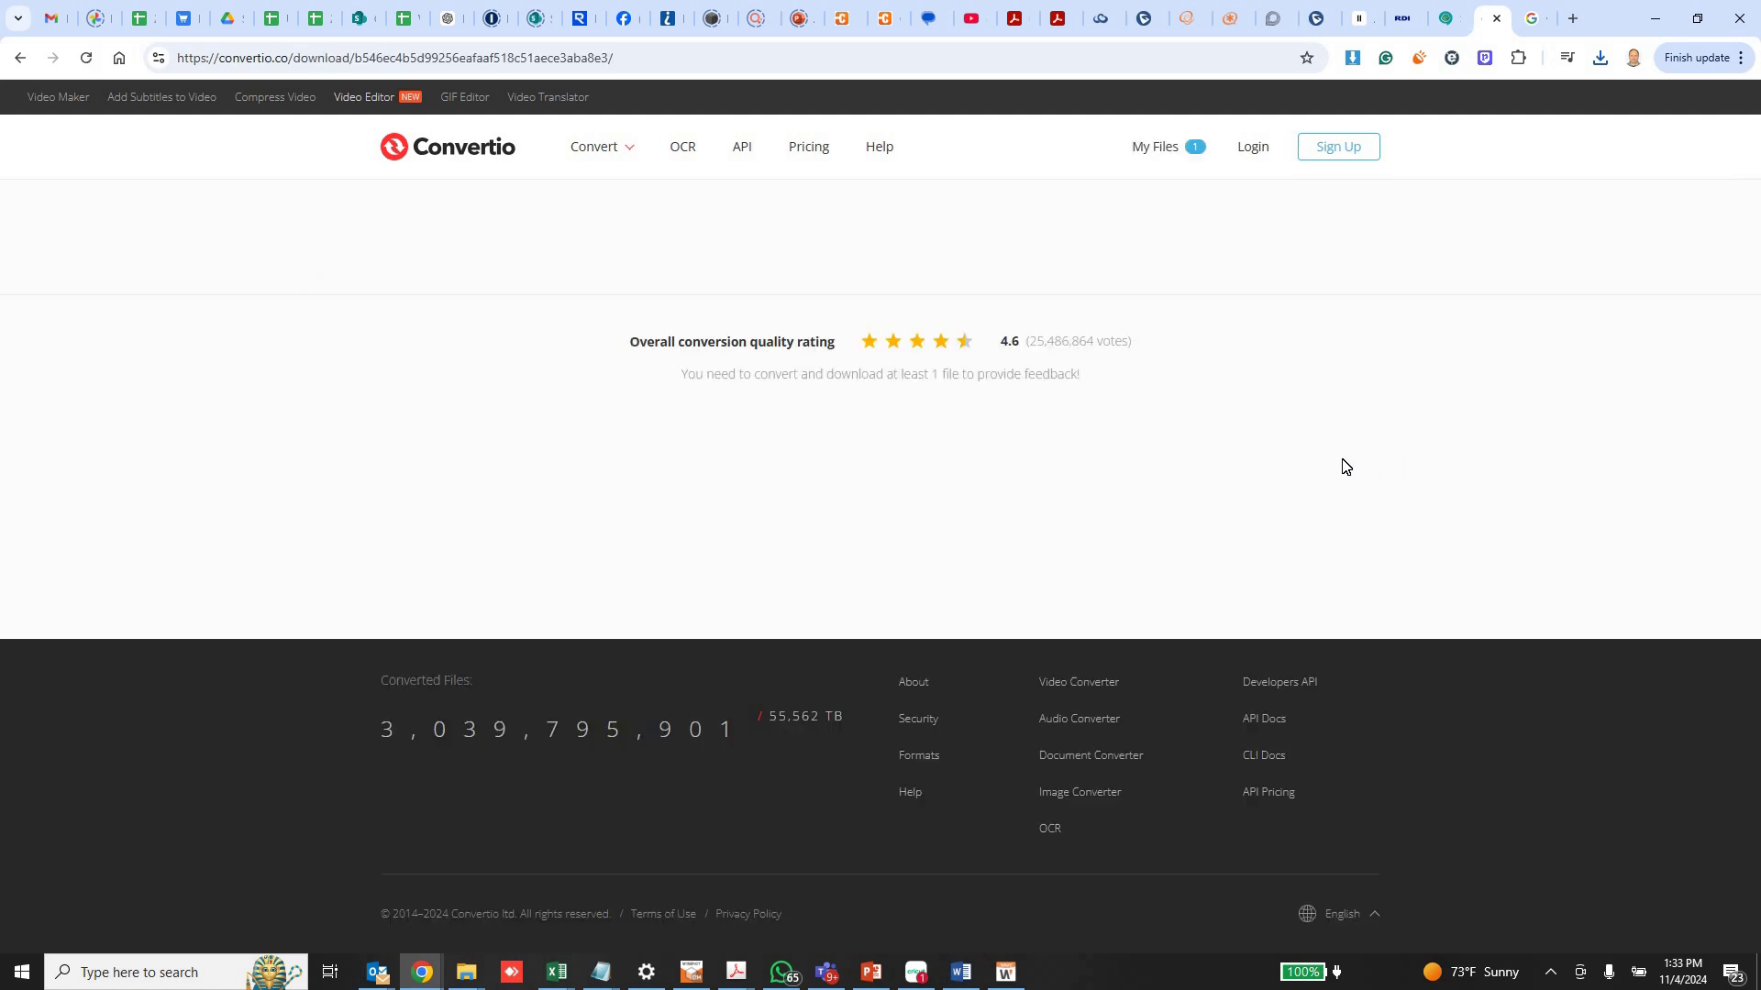
pyautogui.click(1297, 358)
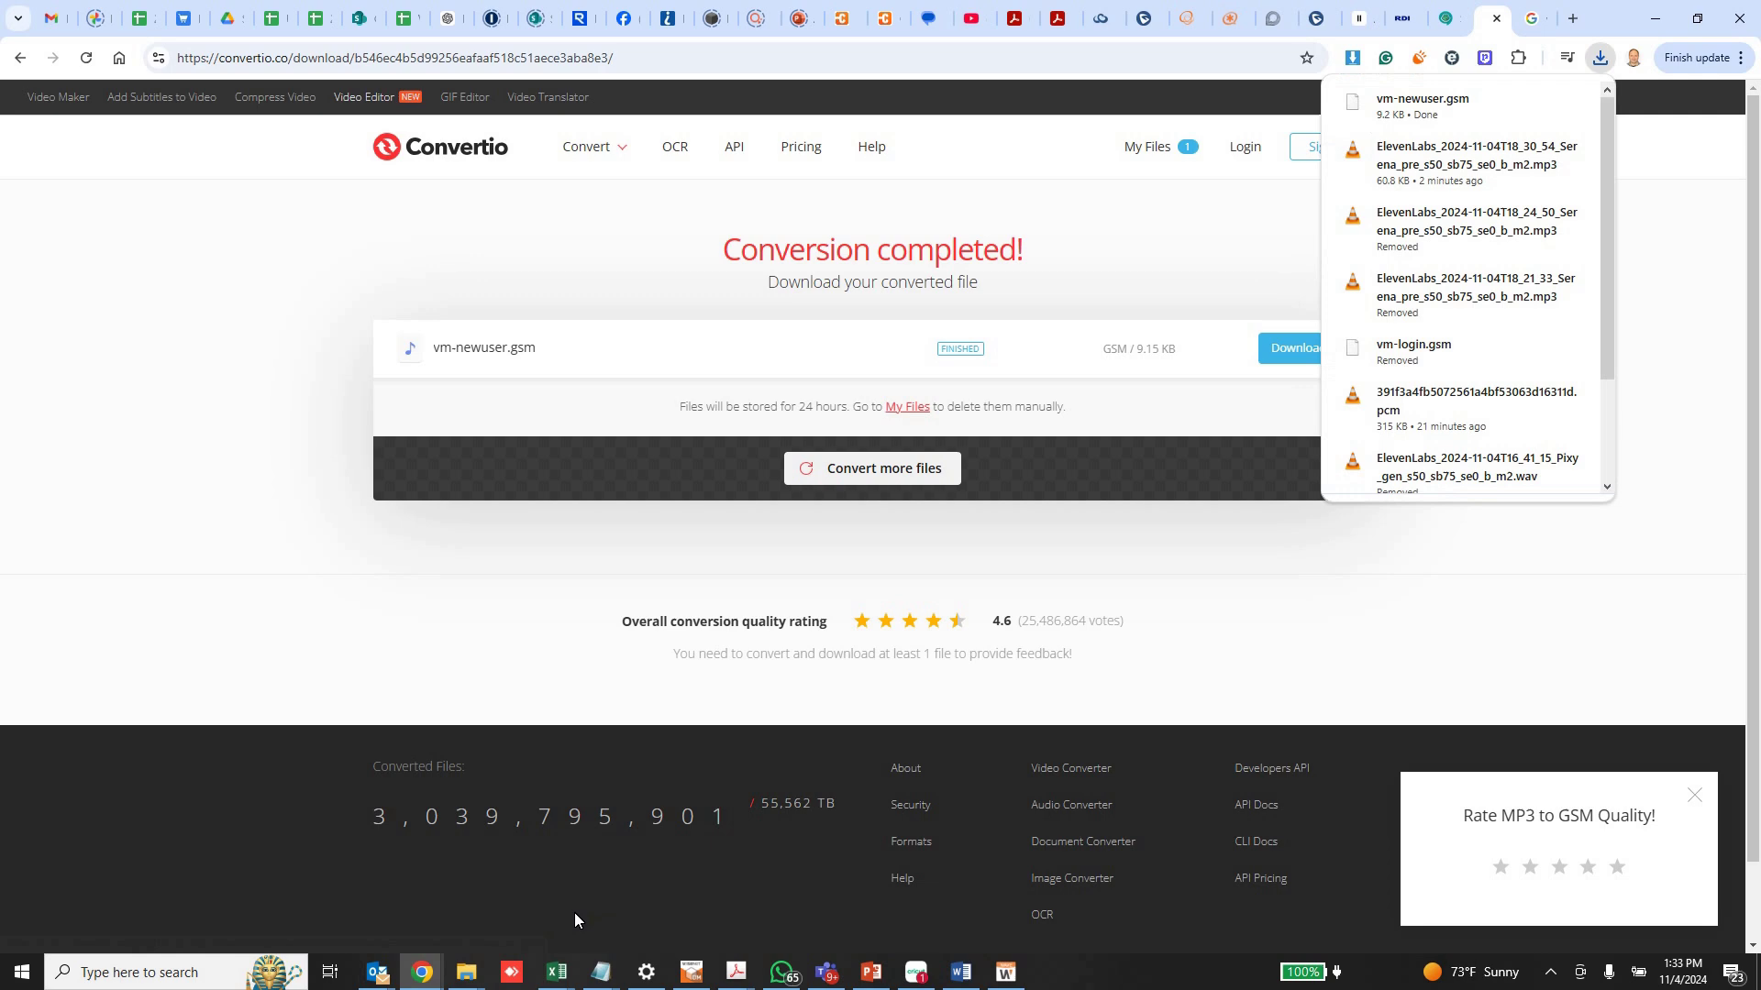
# Move vm-login.gsm and vm-newuser.gsm from Downloads into the inner en_new folder, replacing the existing file
pyautogui.moveTo(458, 977)
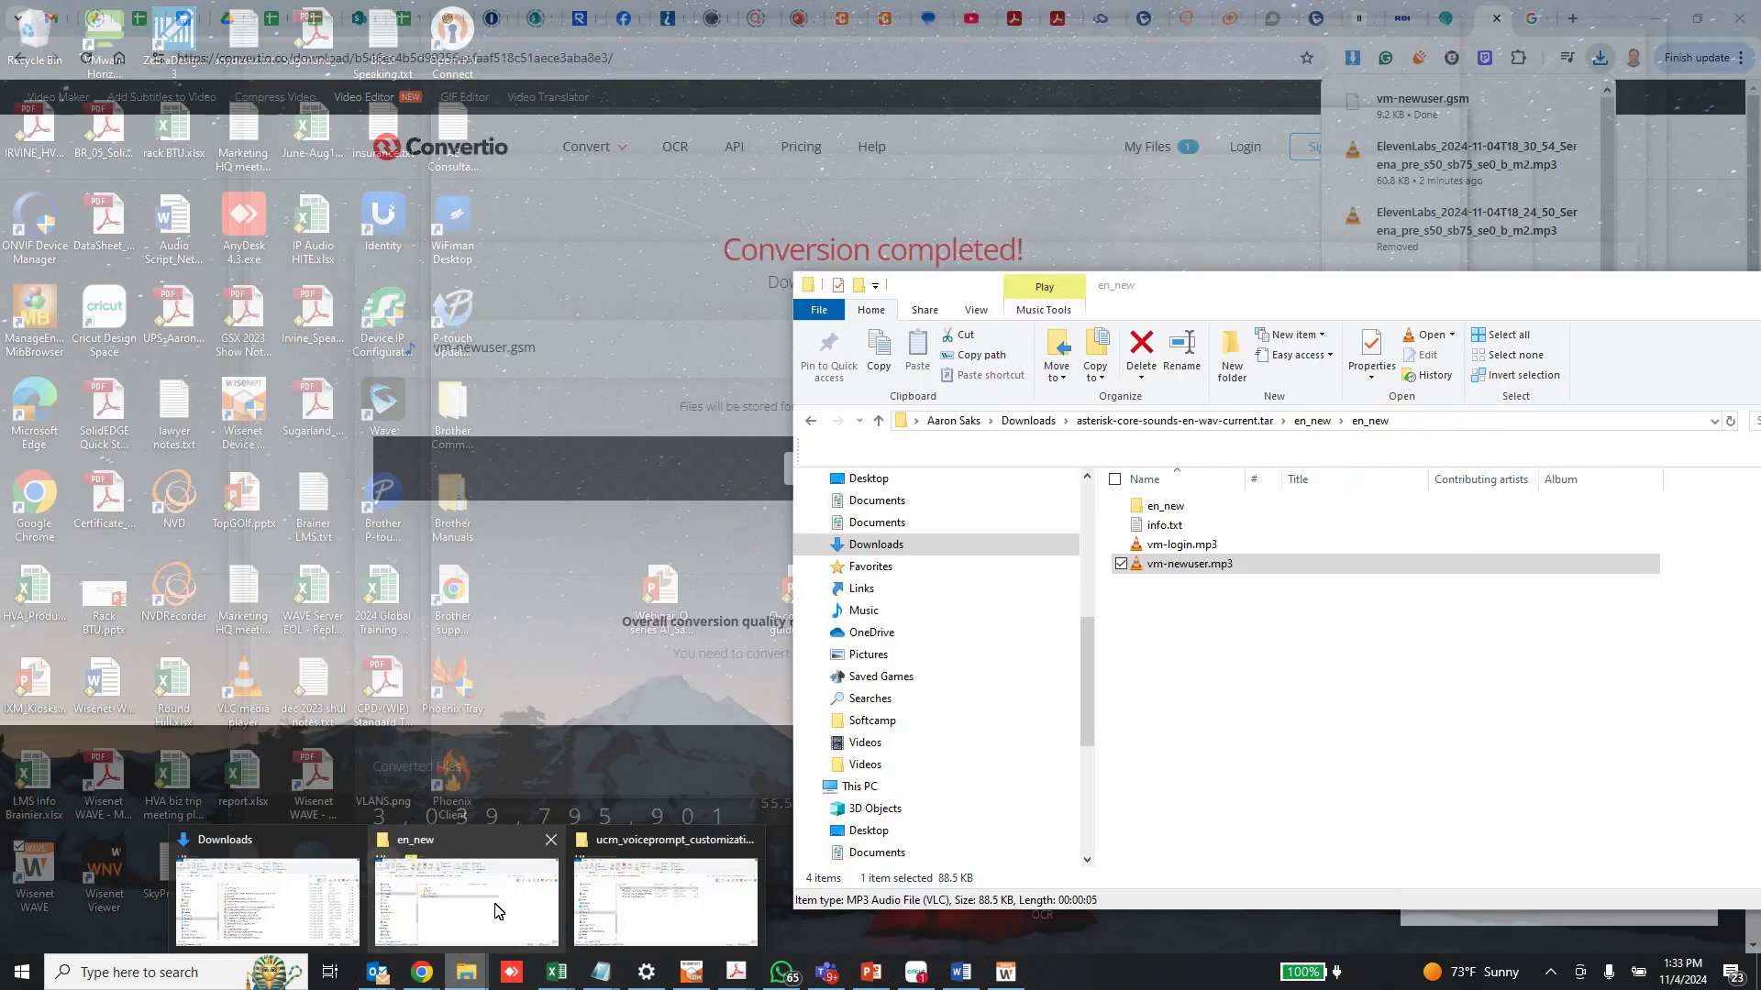
pyautogui.click(486, 908)
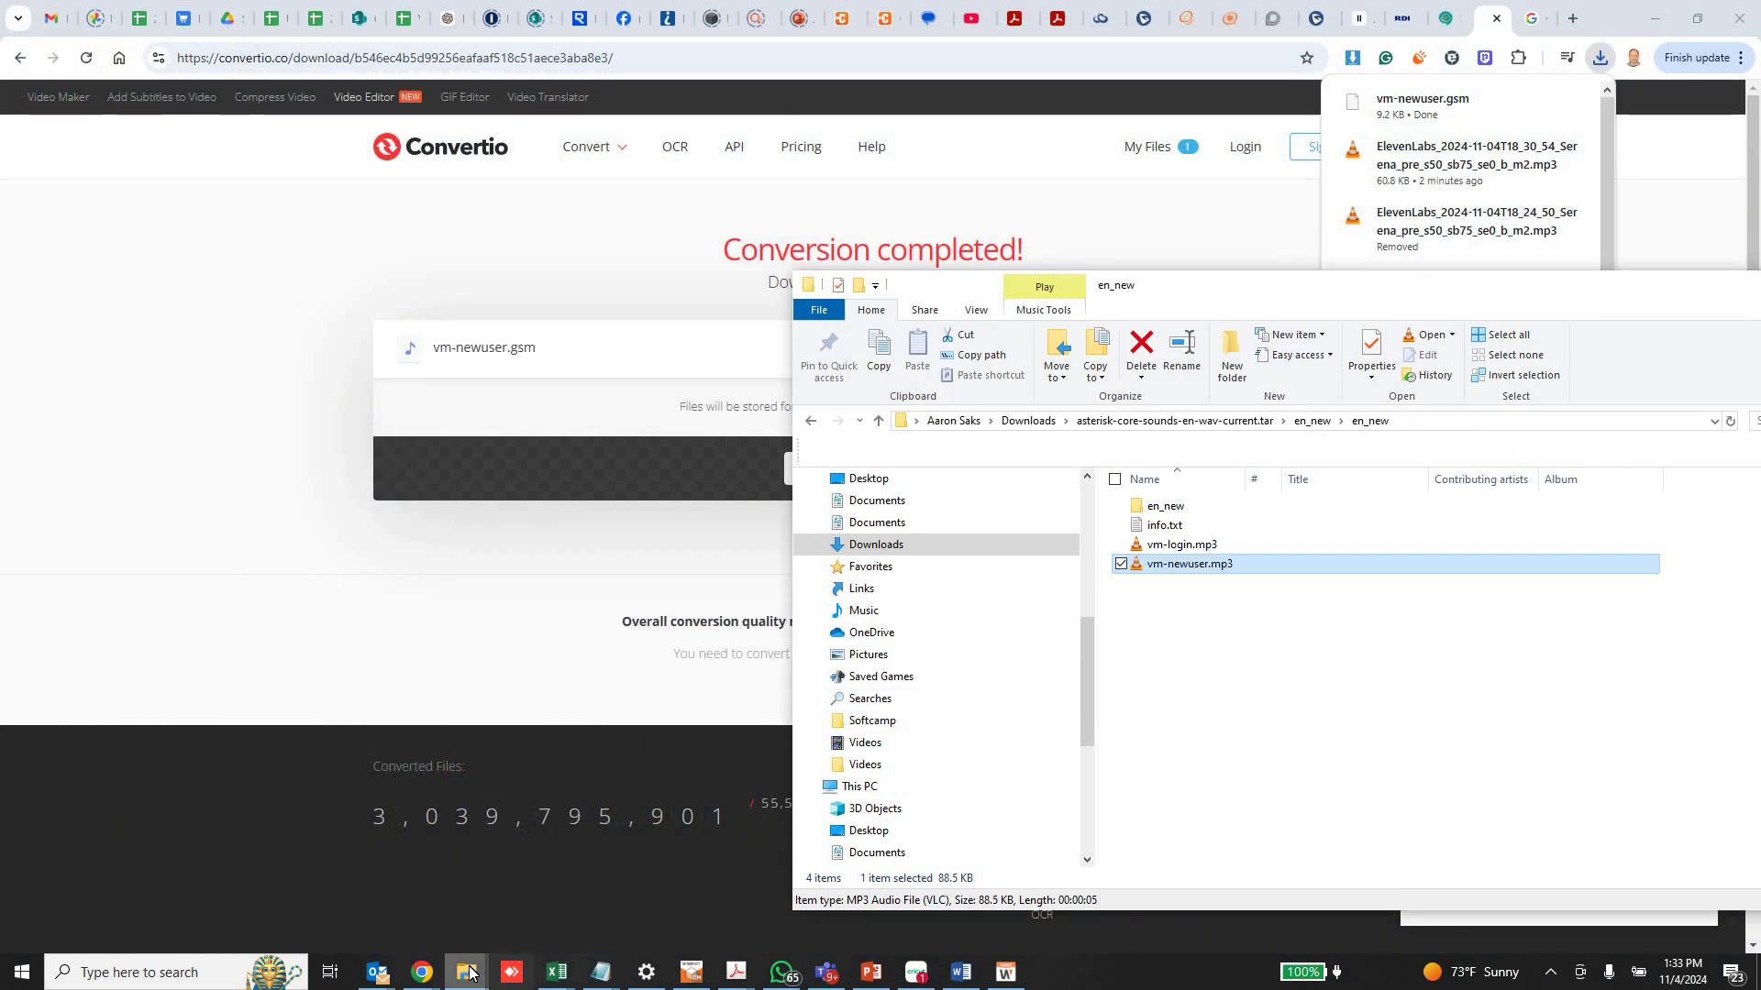
pyautogui.moveTo(477, 970)
pyautogui.click(266, 903)
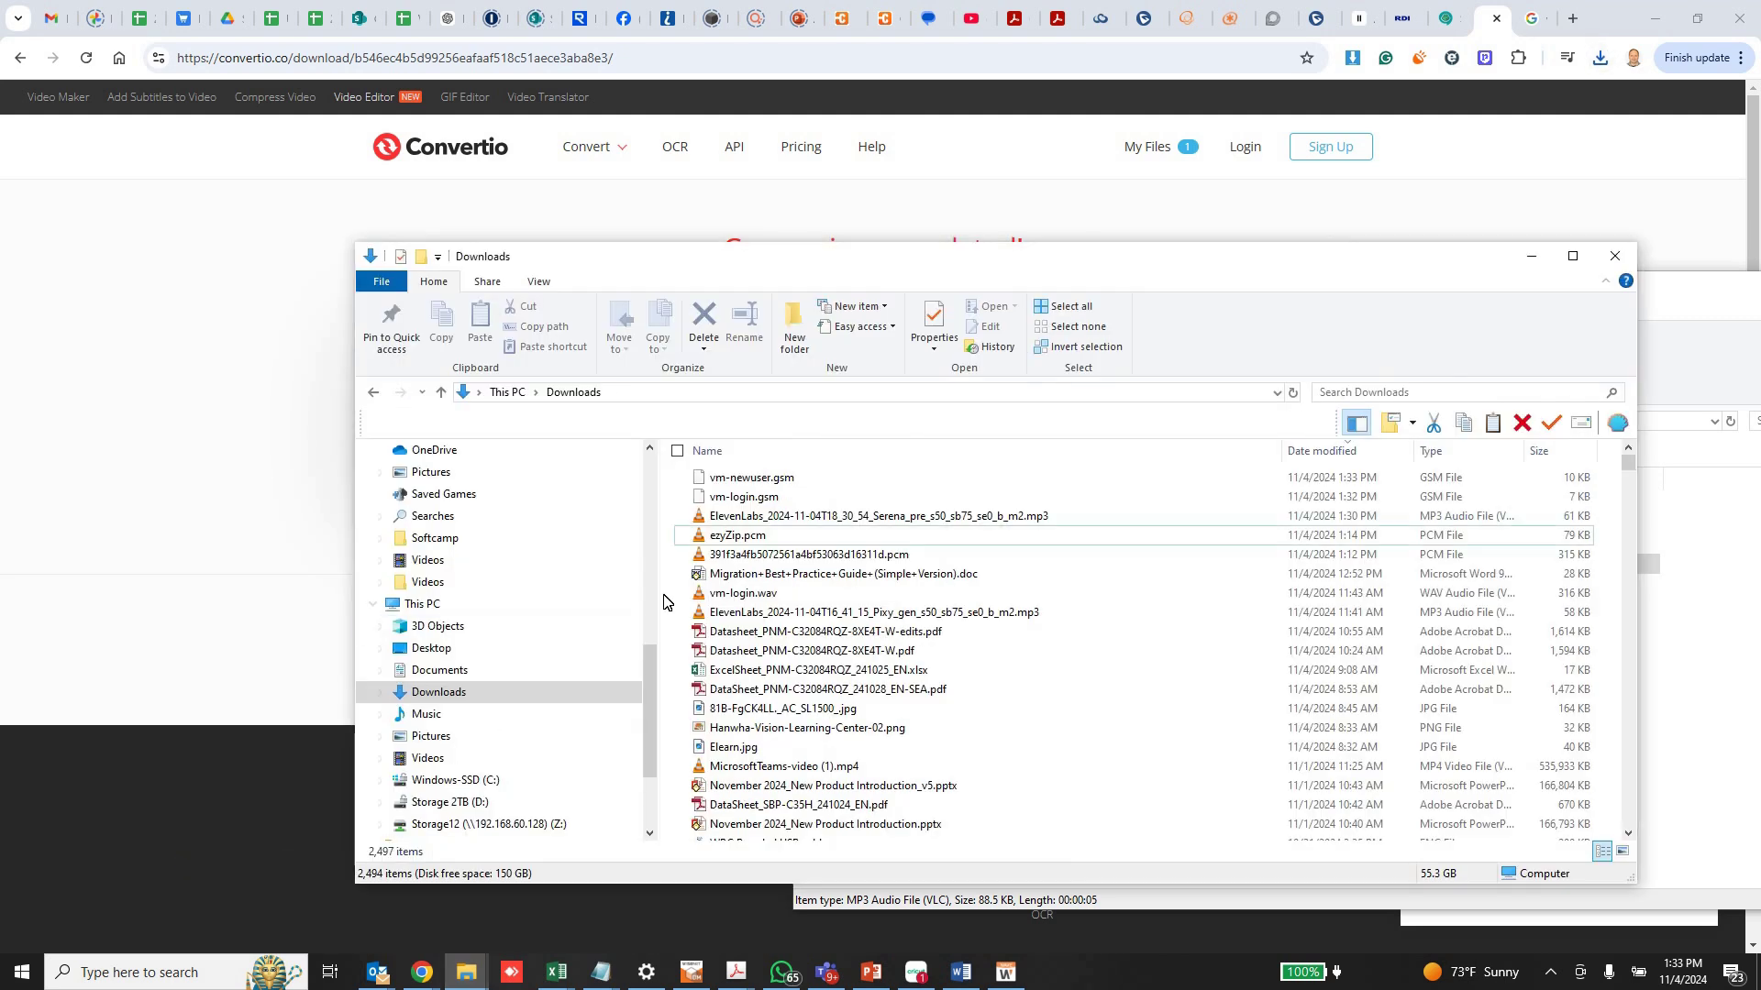
pyautogui.click(780, 516)
pyautogui.click(778, 477)
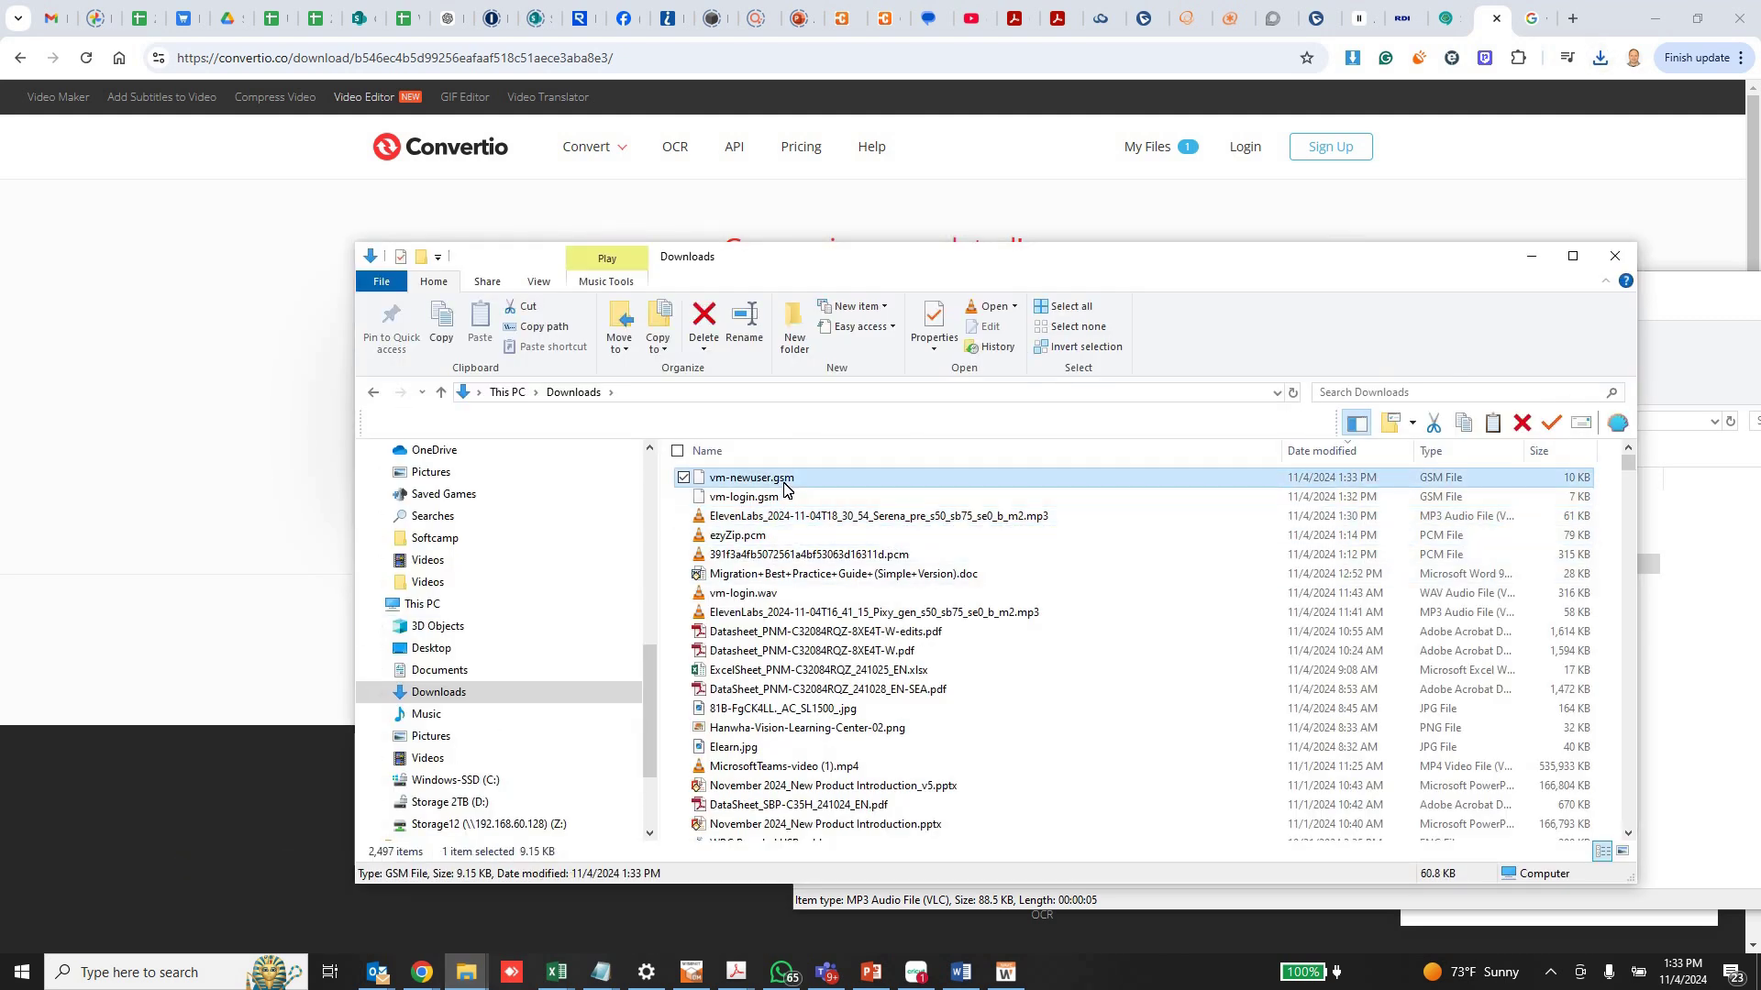
pyautogui.keyDown('shift'); pyautogui.click(785, 498); pyautogui.keyUp('shift')
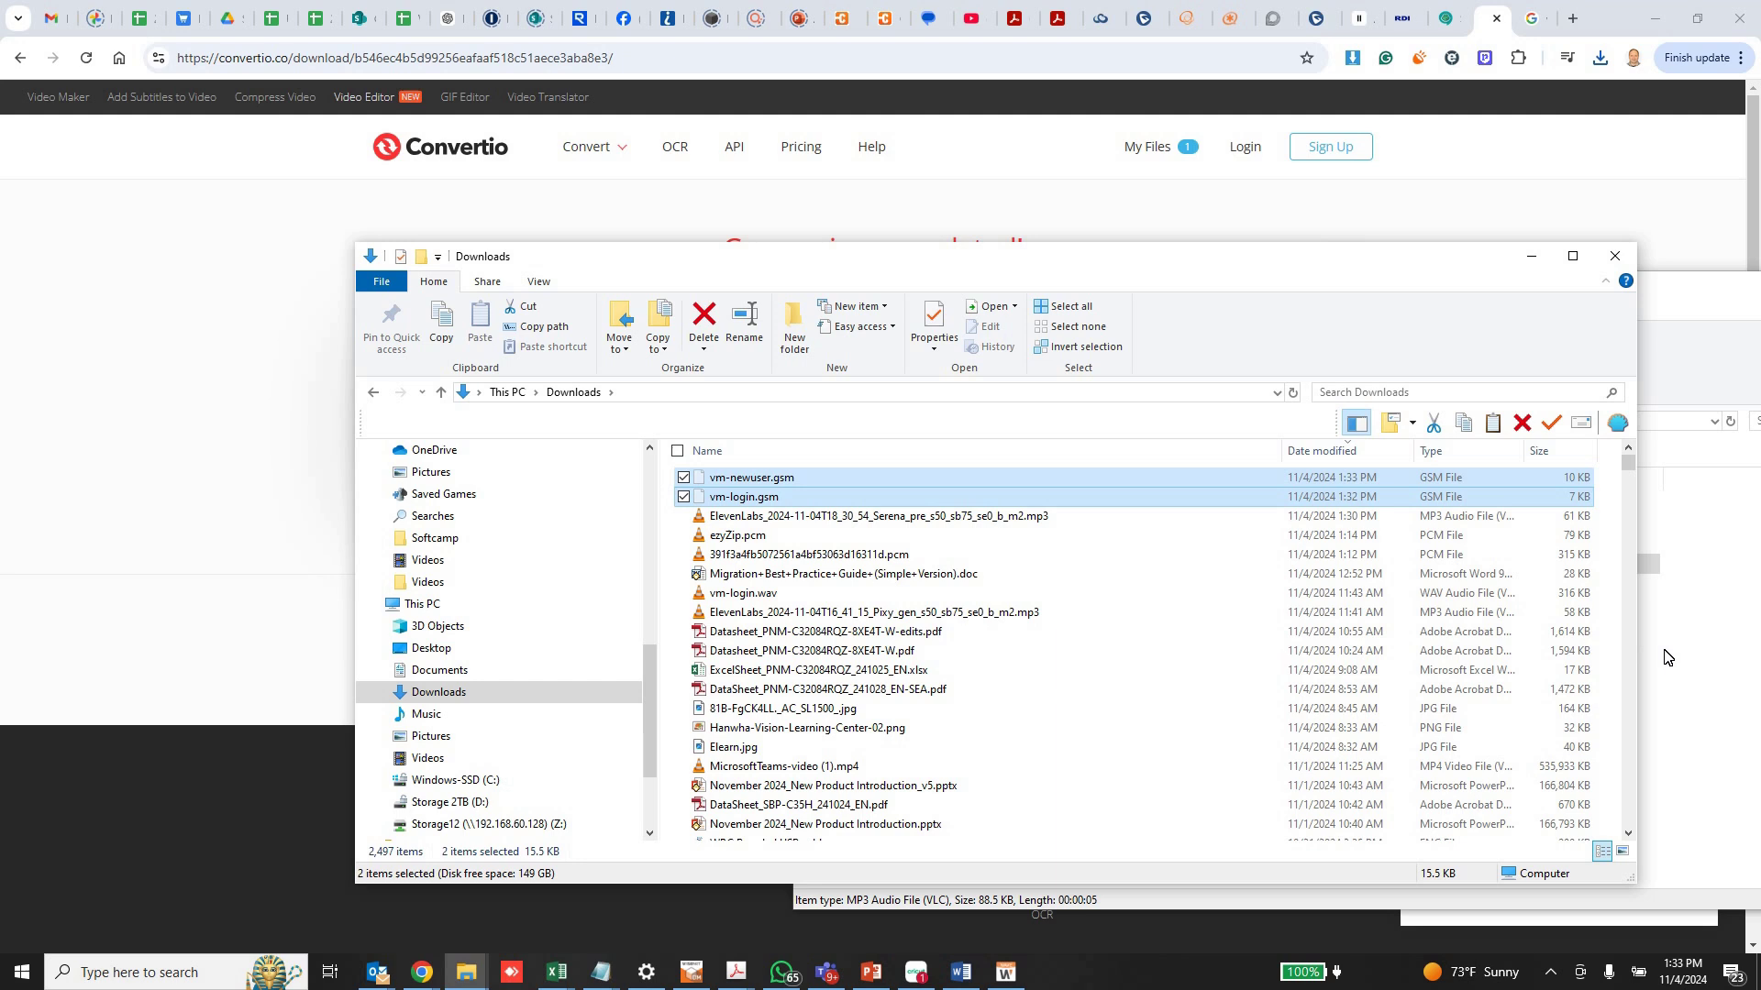
pyautogui.click(1649, 563)
pyautogui.click(1229, 509)
pyautogui.doubleClick(1229, 510)
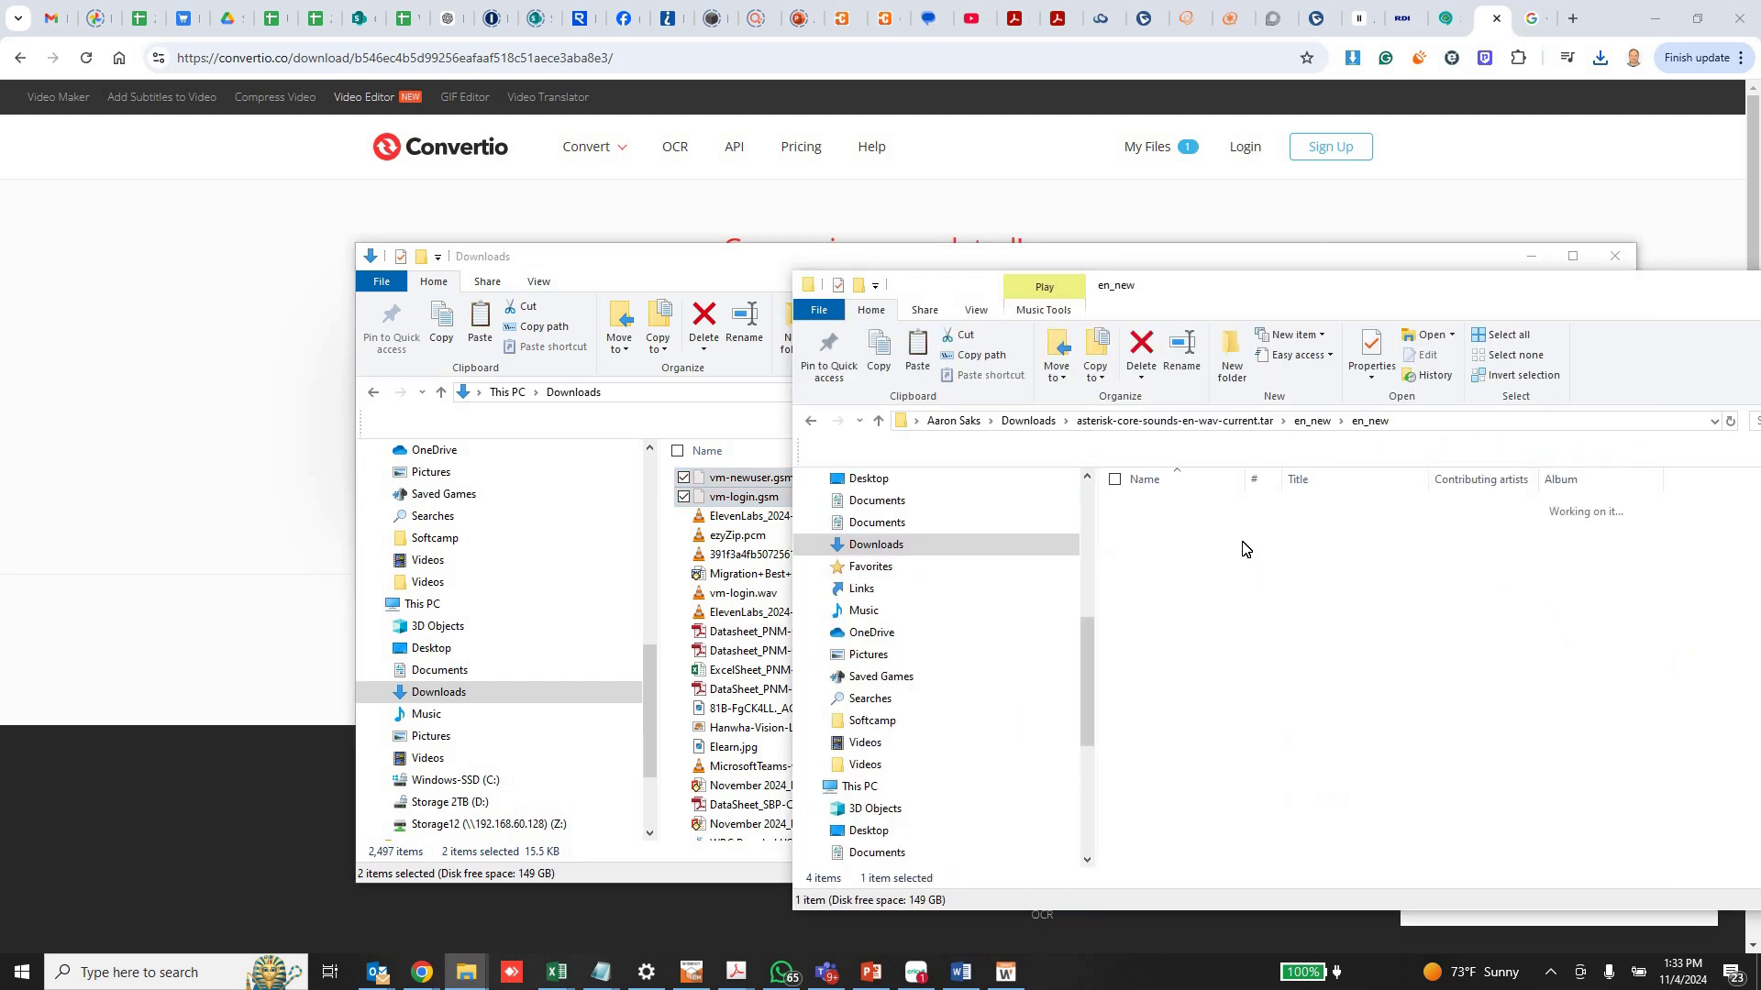
pyautogui.hotkey('ctrl', 'v')
pyautogui.hotkey('ctrl', 'v')
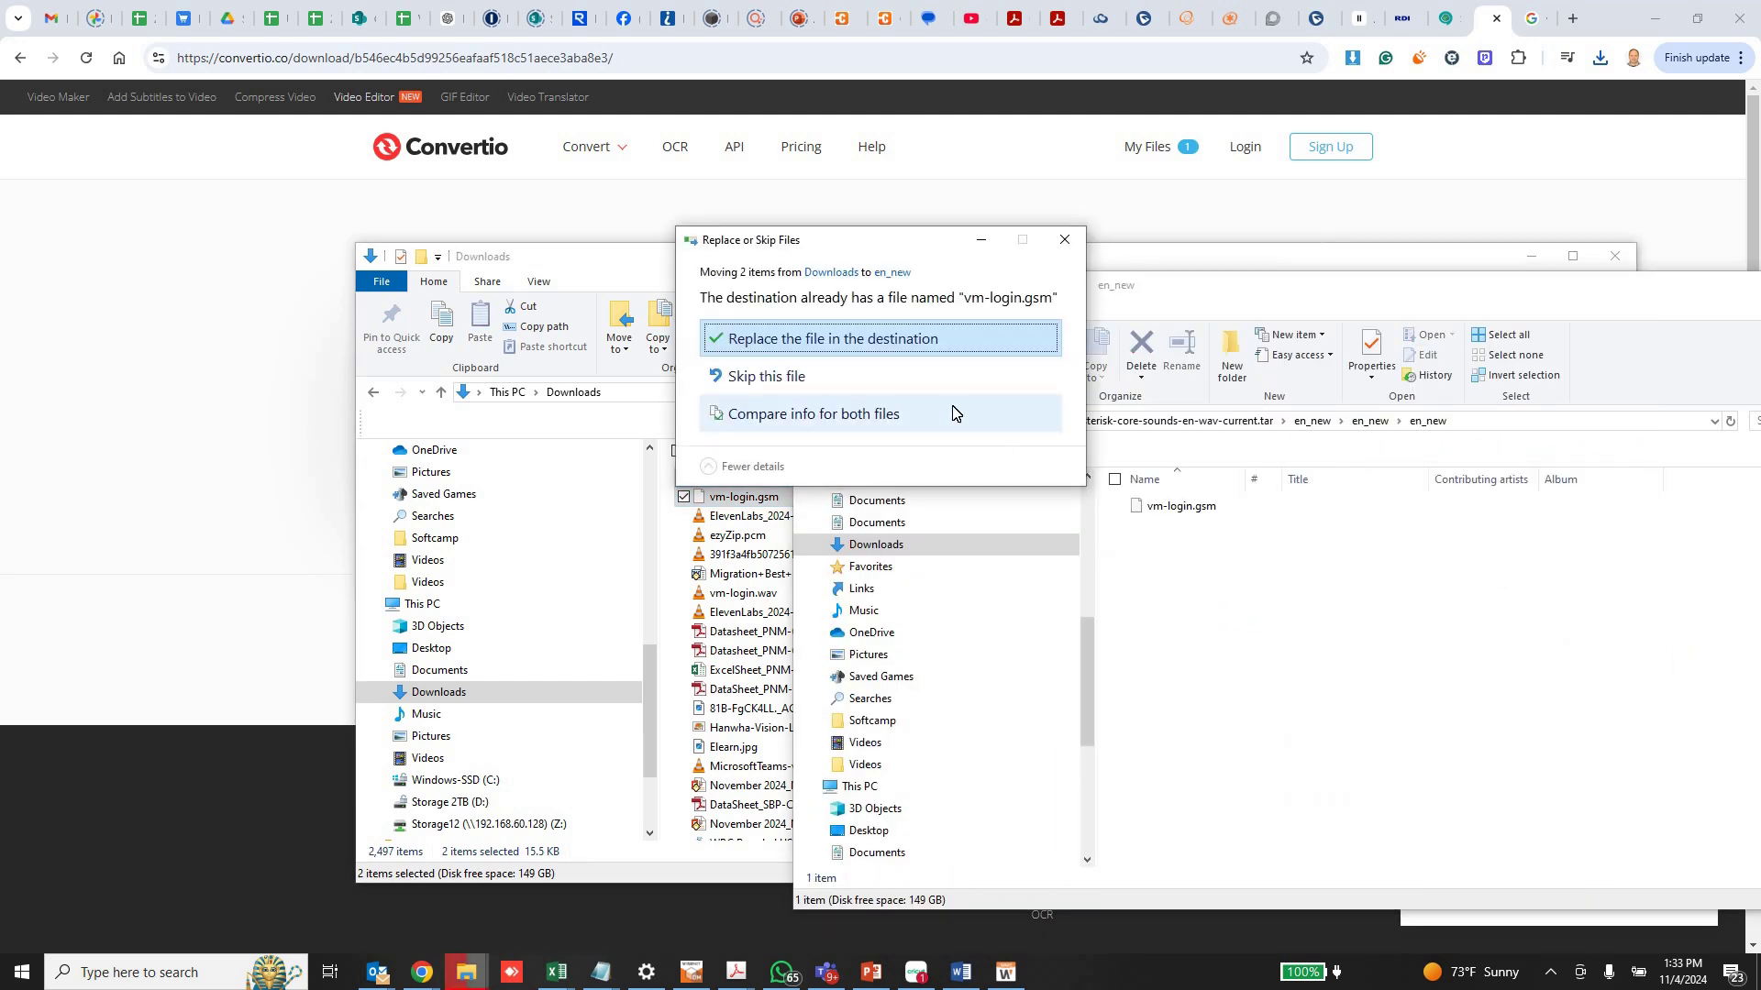
pyautogui.click(889, 343)
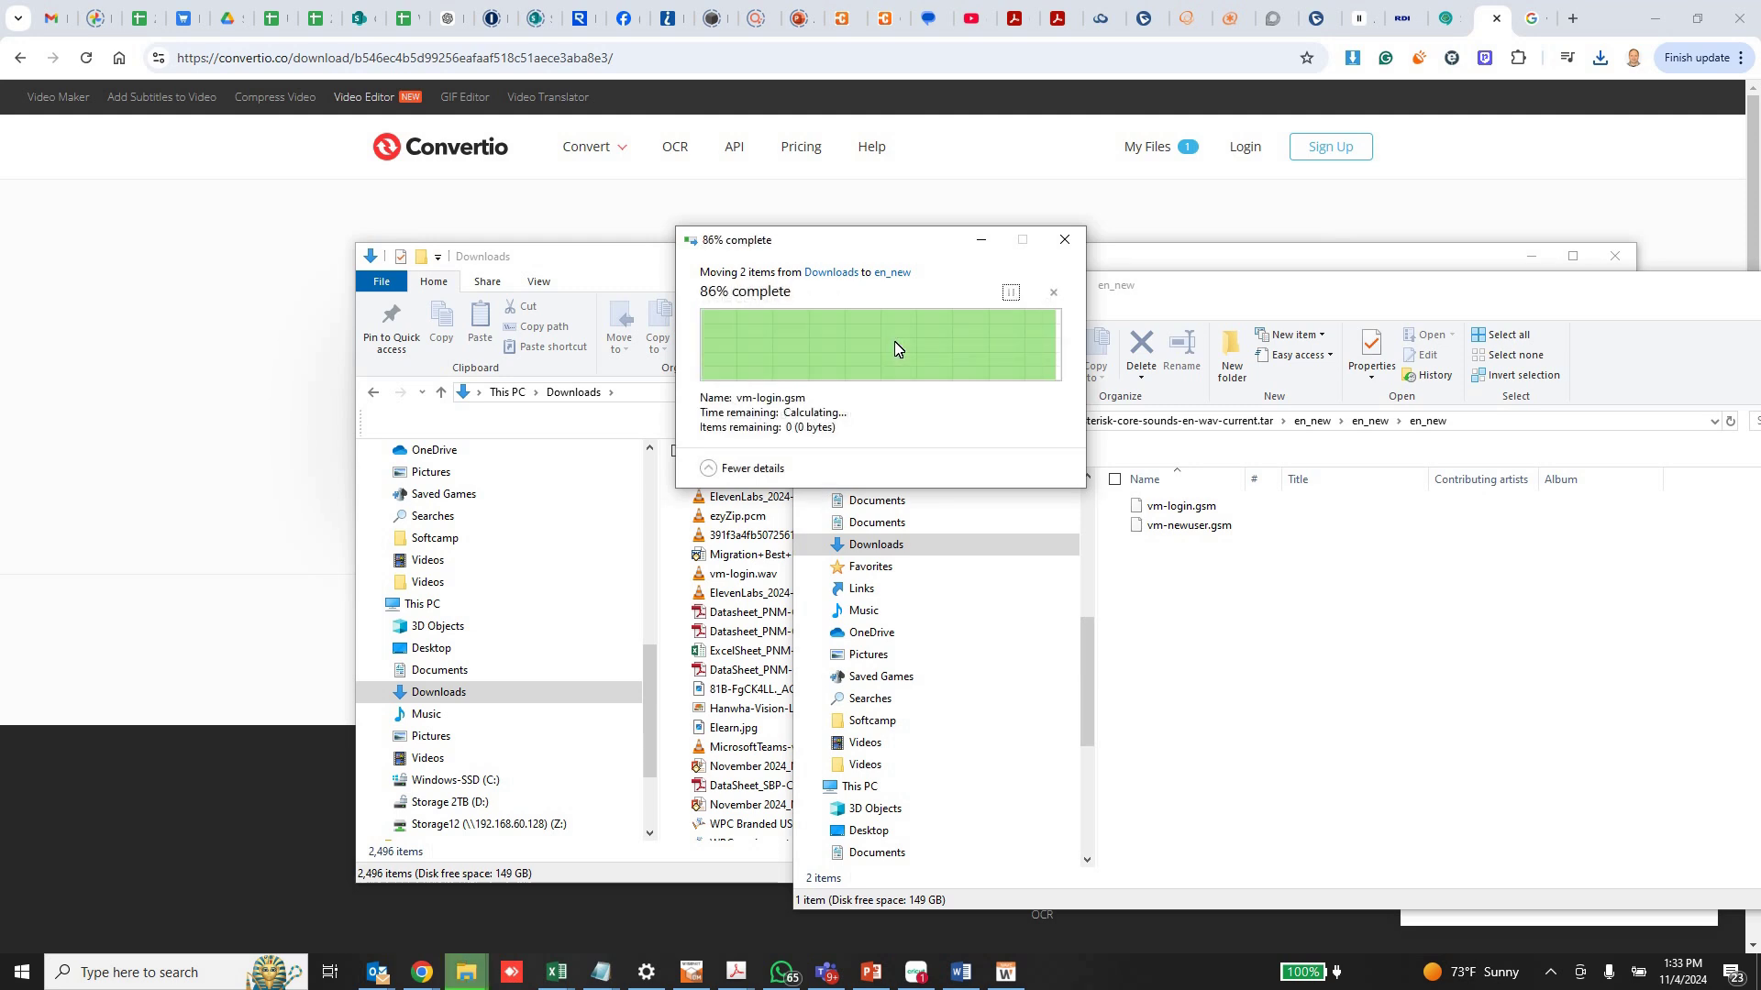
# Delete the two mp3 prompt files from the parent en_new folder
pyautogui.moveTo(1258, 601); pyautogui.dragTo(1178, 511)
pyautogui.click(1373, 422)
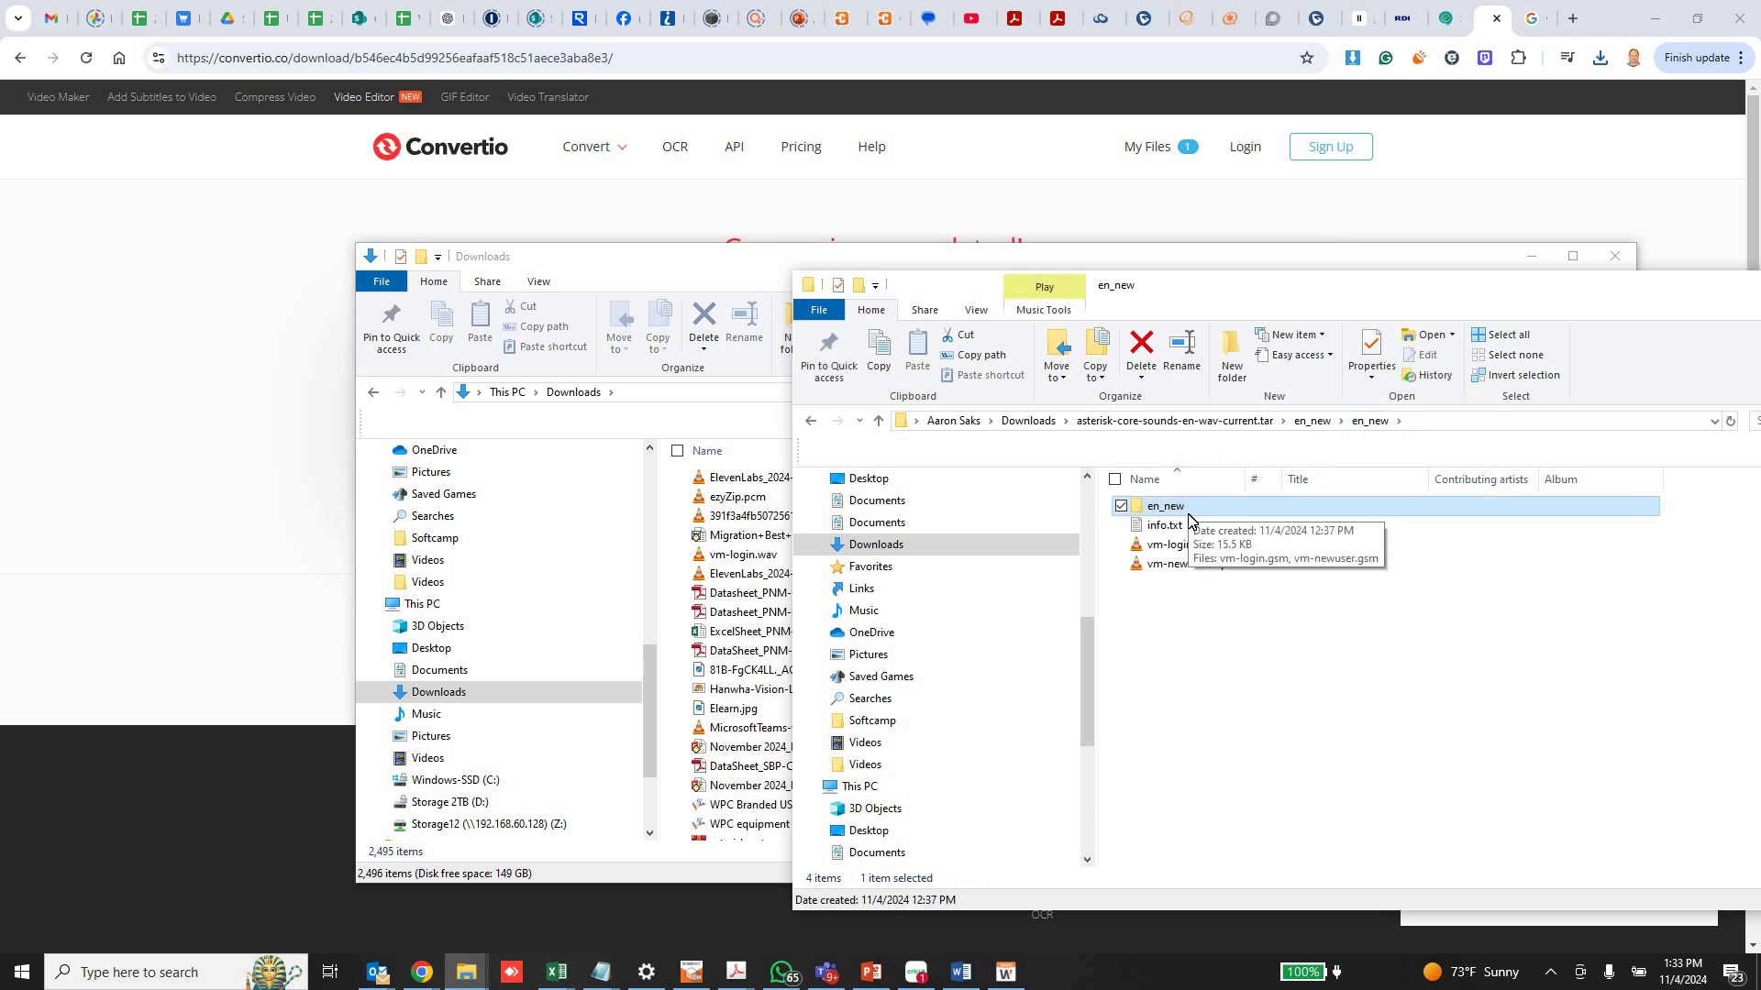
pyautogui.click(1191, 527)
pyautogui.moveTo(1244, 632); pyautogui.dragTo(1176, 543)
pyautogui.rightClick(1176, 545)
pyautogui.click(1109, 483)
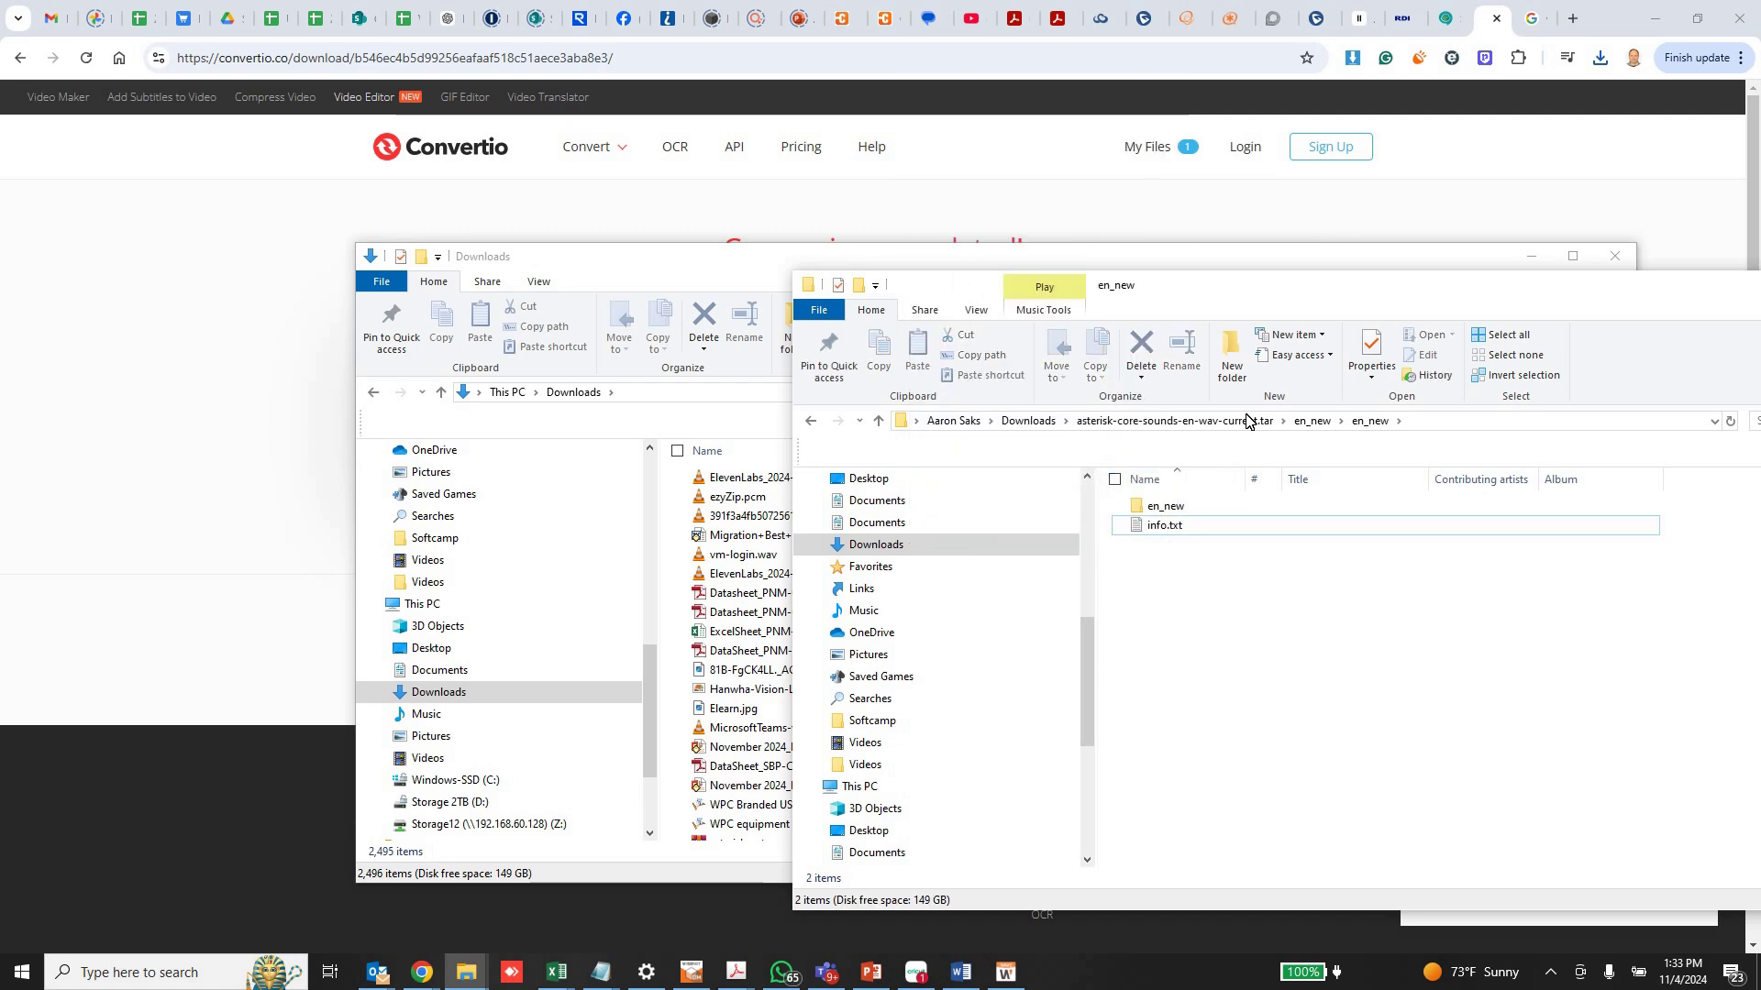
# Compress the en_new folder and info.txt into en_new.zip with WinRAR
pyautogui.click(1533, 260)
pyautogui.moveTo(1268, 690); pyautogui.dragTo(1159, 513)
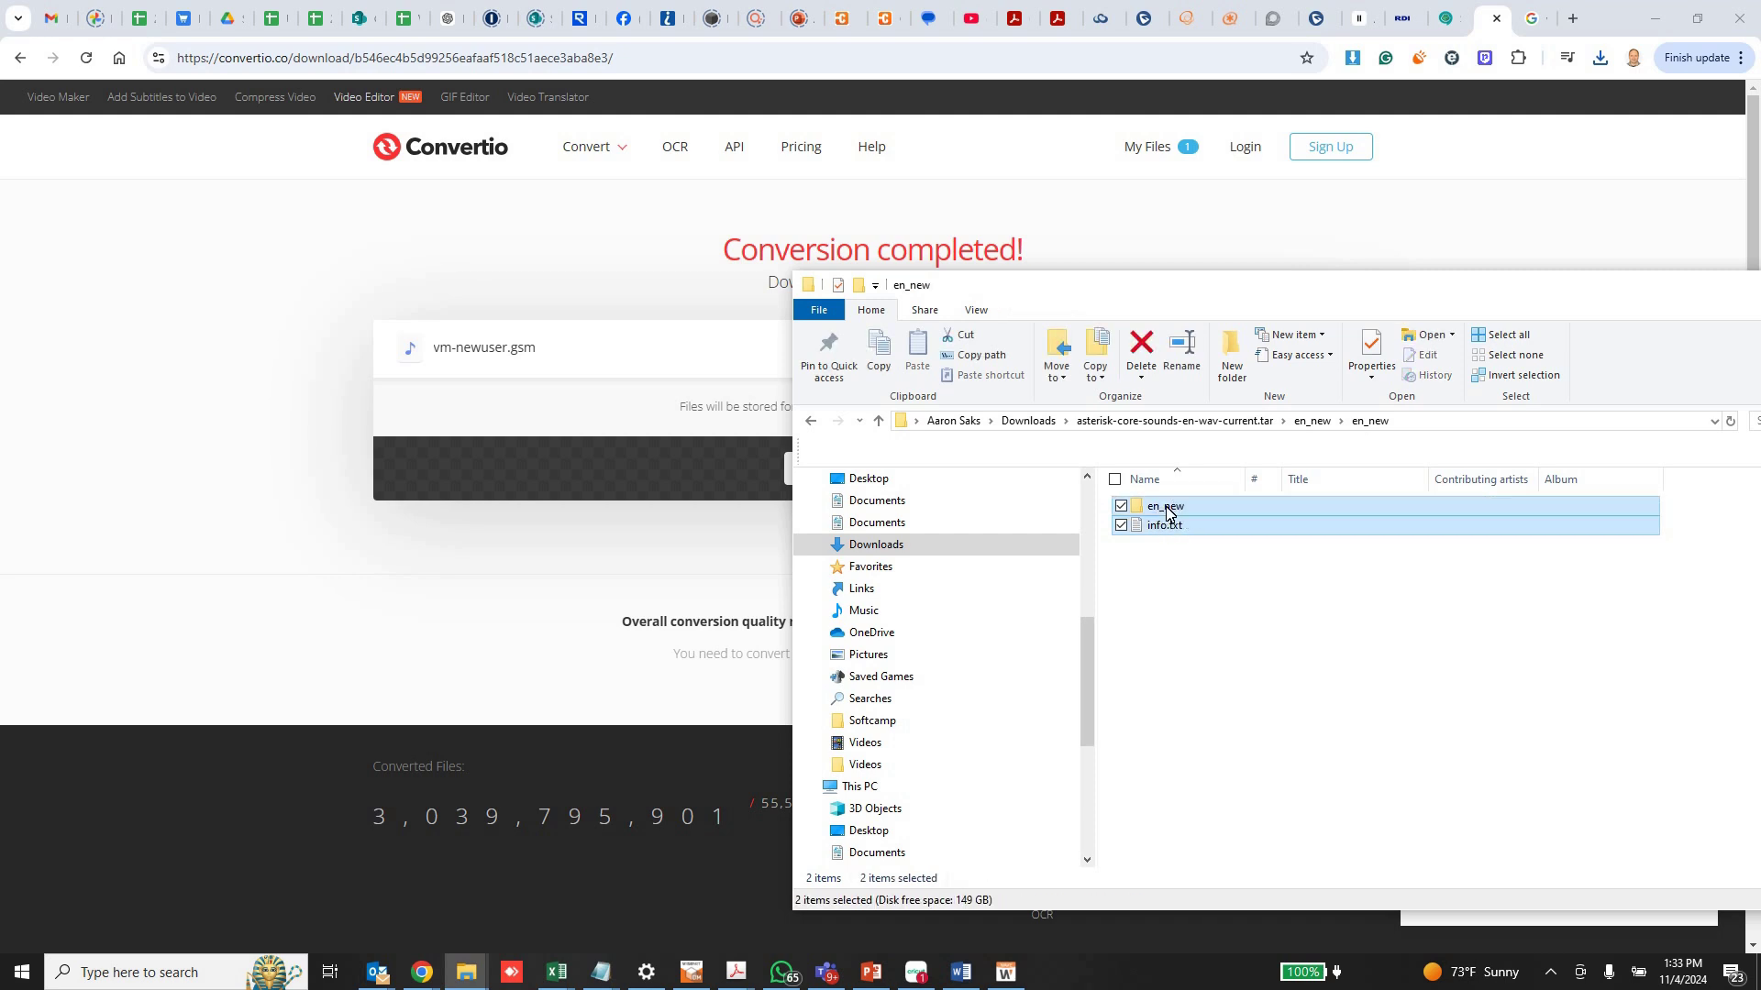
pyautogui.rightClick(1177, 514)
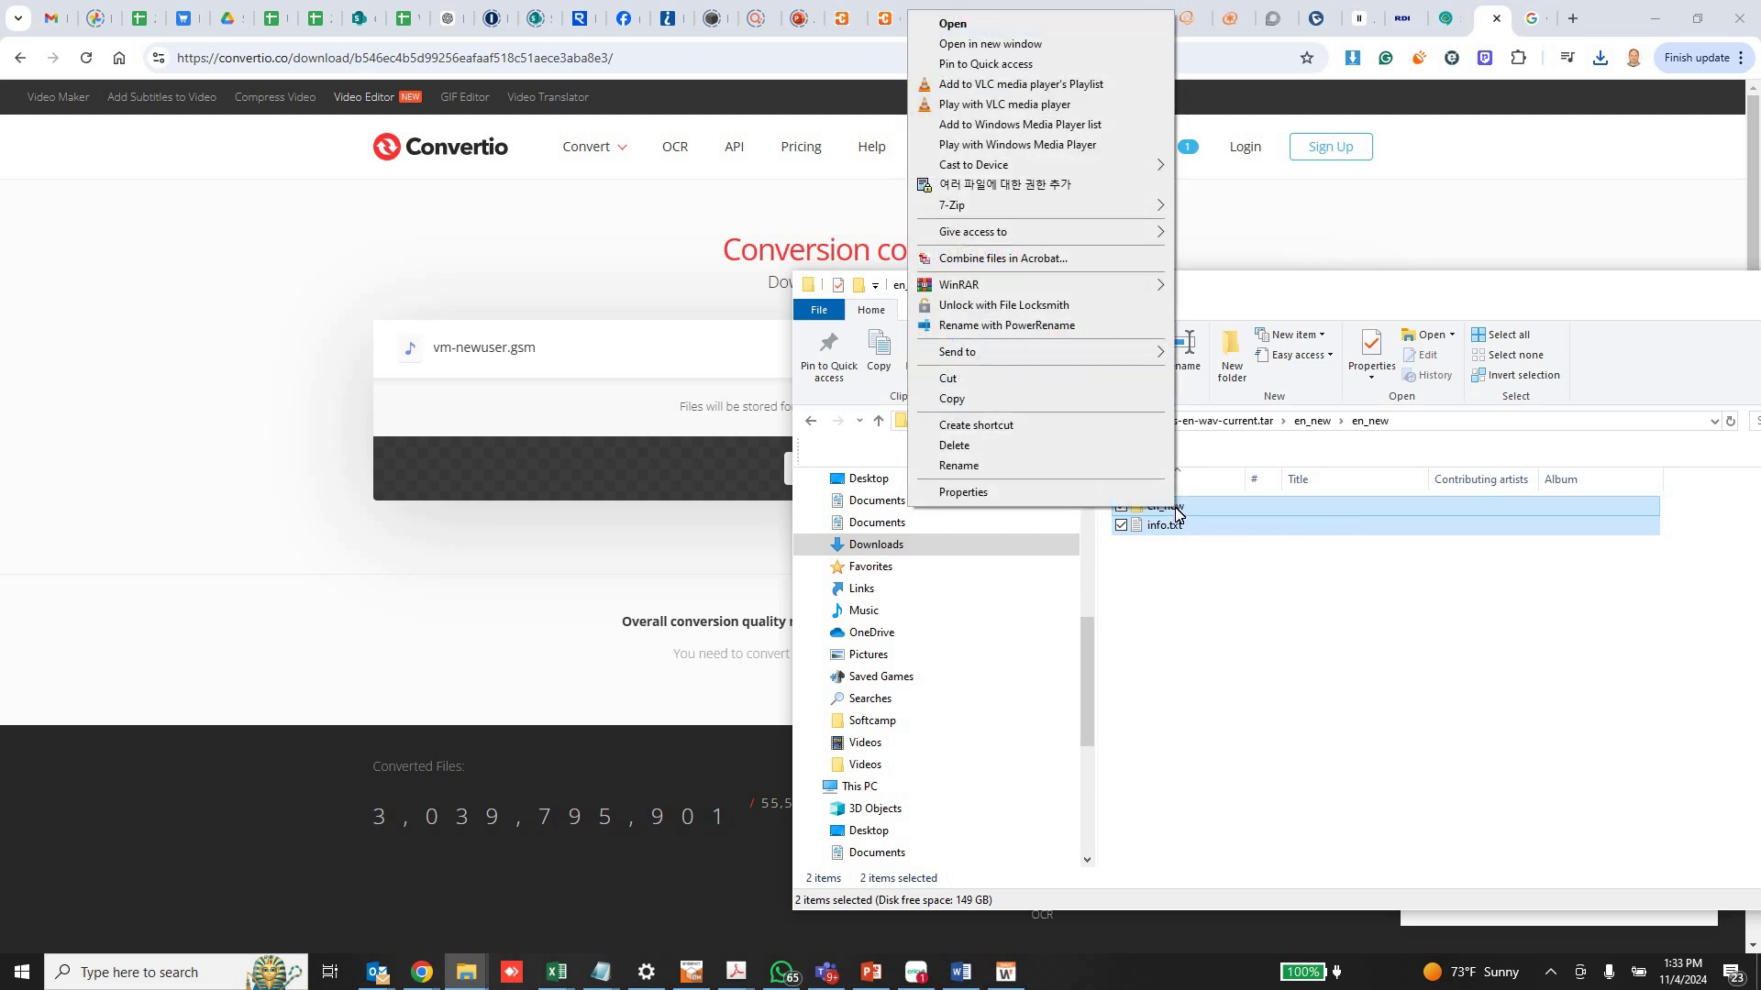
pyautogui.moveTo(1114, 291)
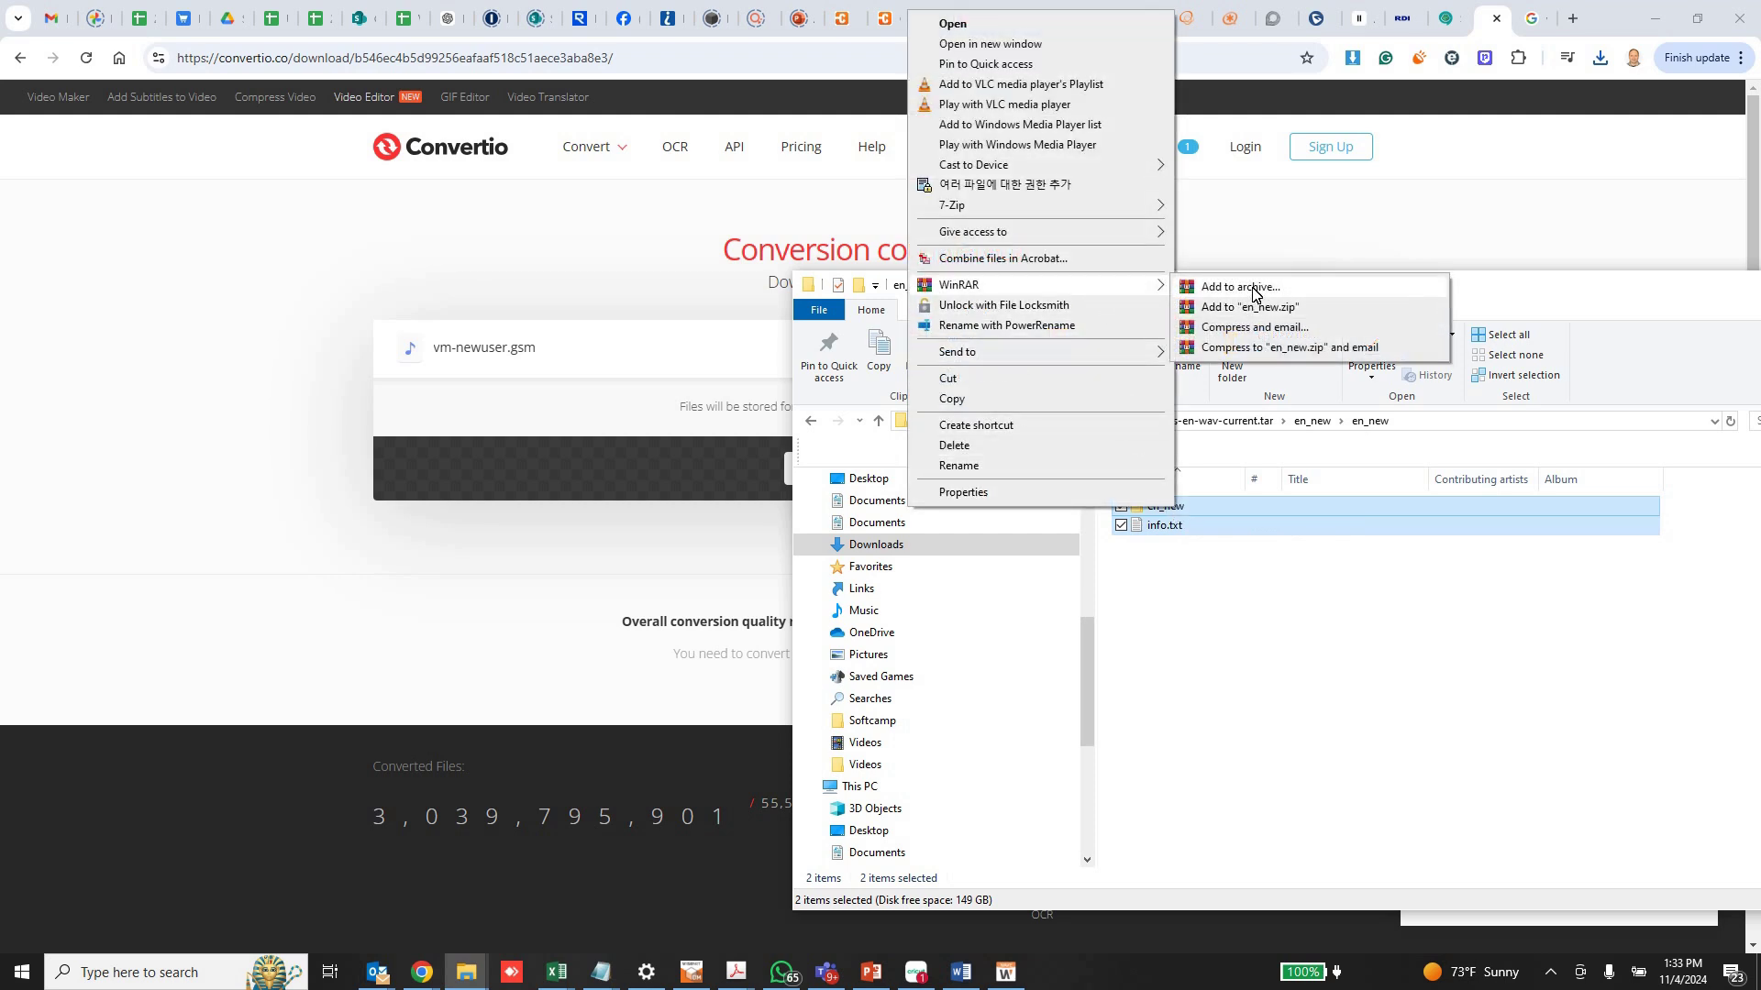
pyautogui.click(1277, 309)
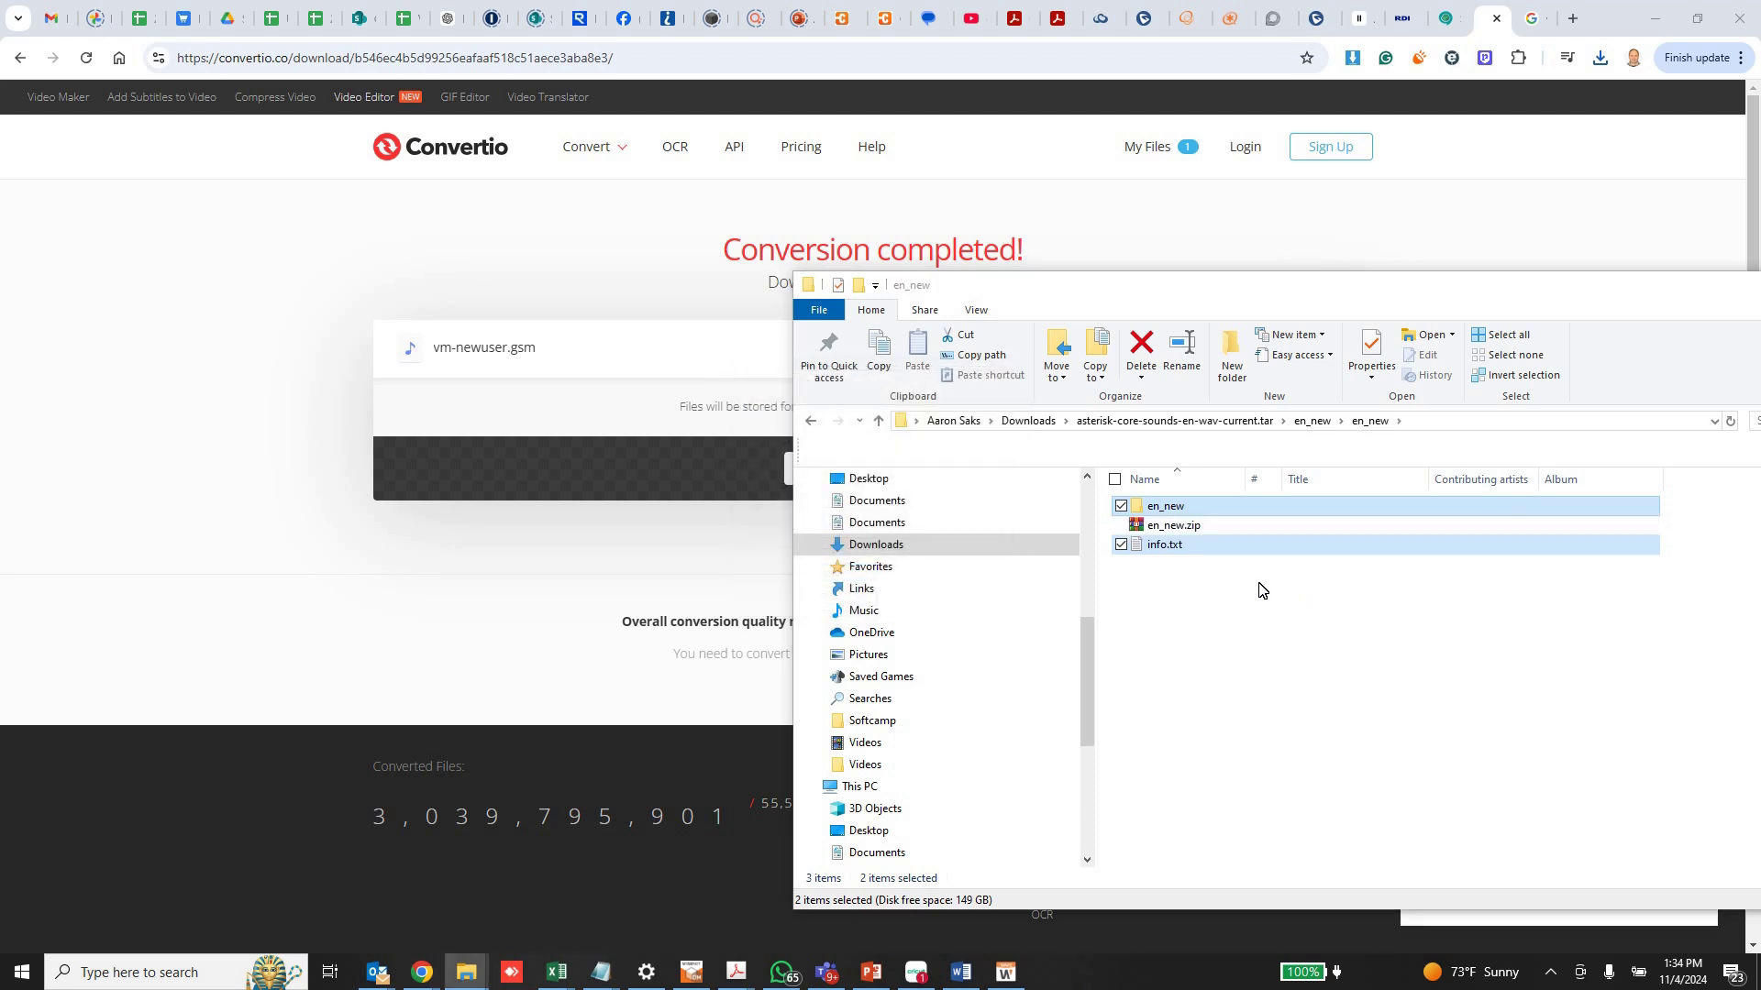
pyautogui.click(1225, 527)
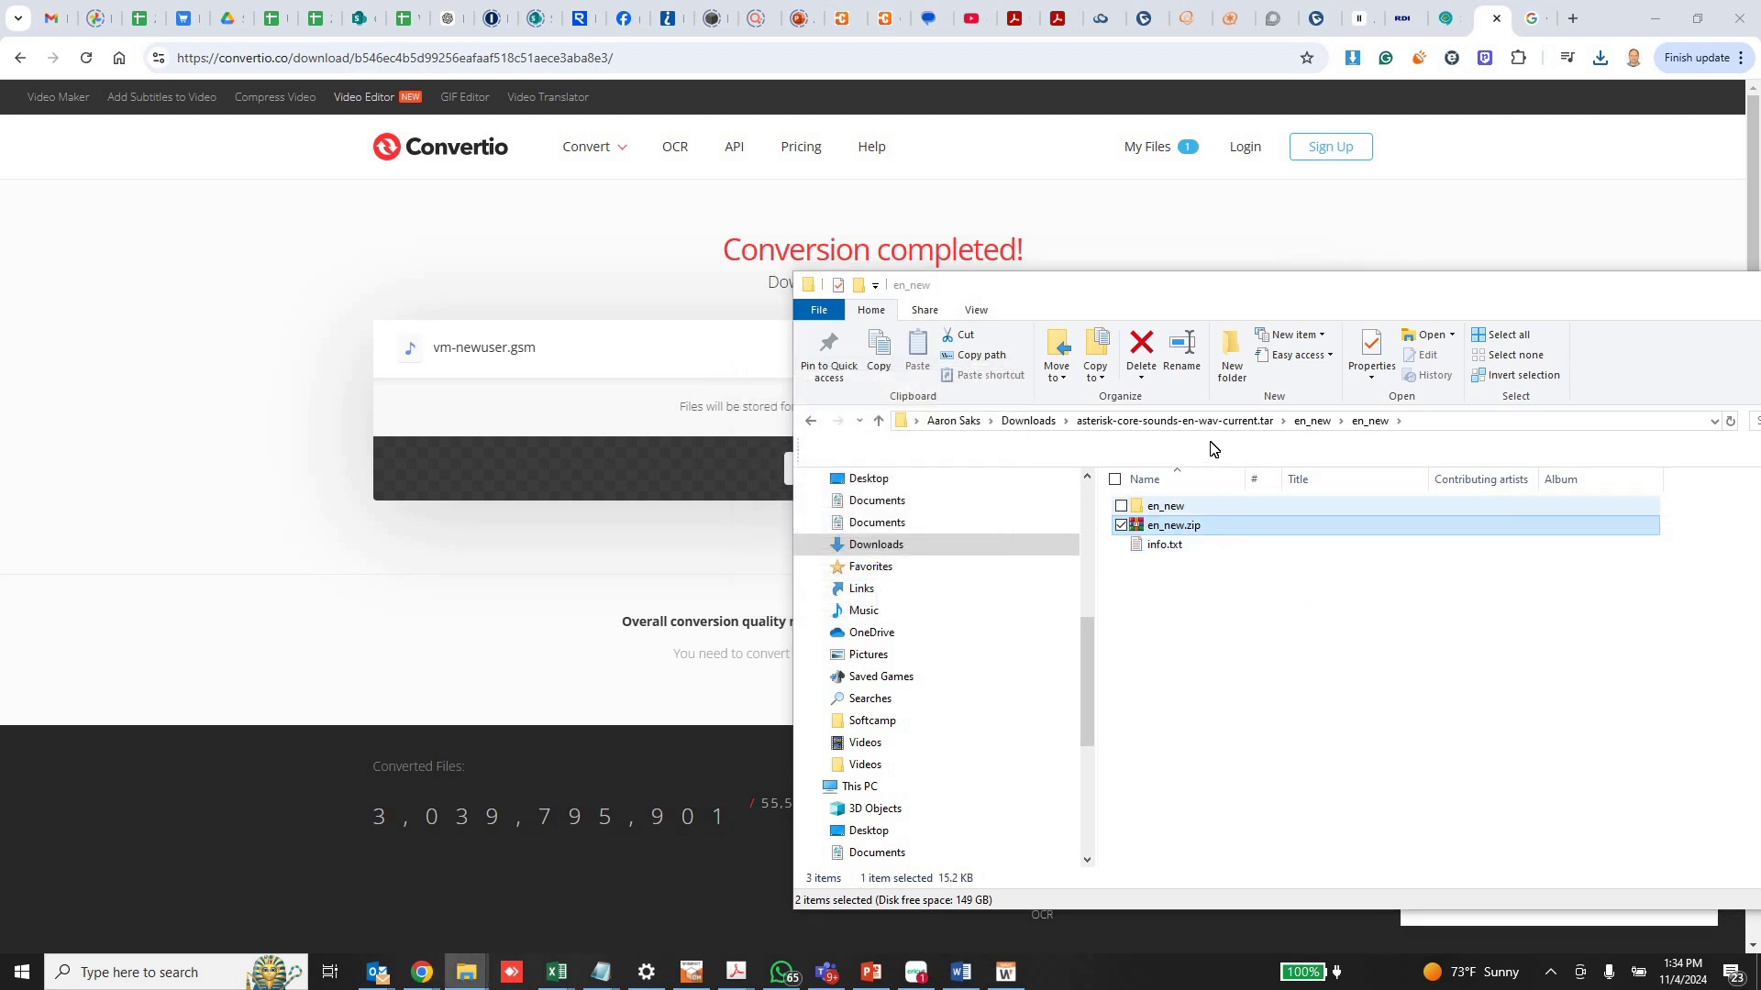
pyautogui.click(1313, 37)
pyautogui.click(1109, 231)
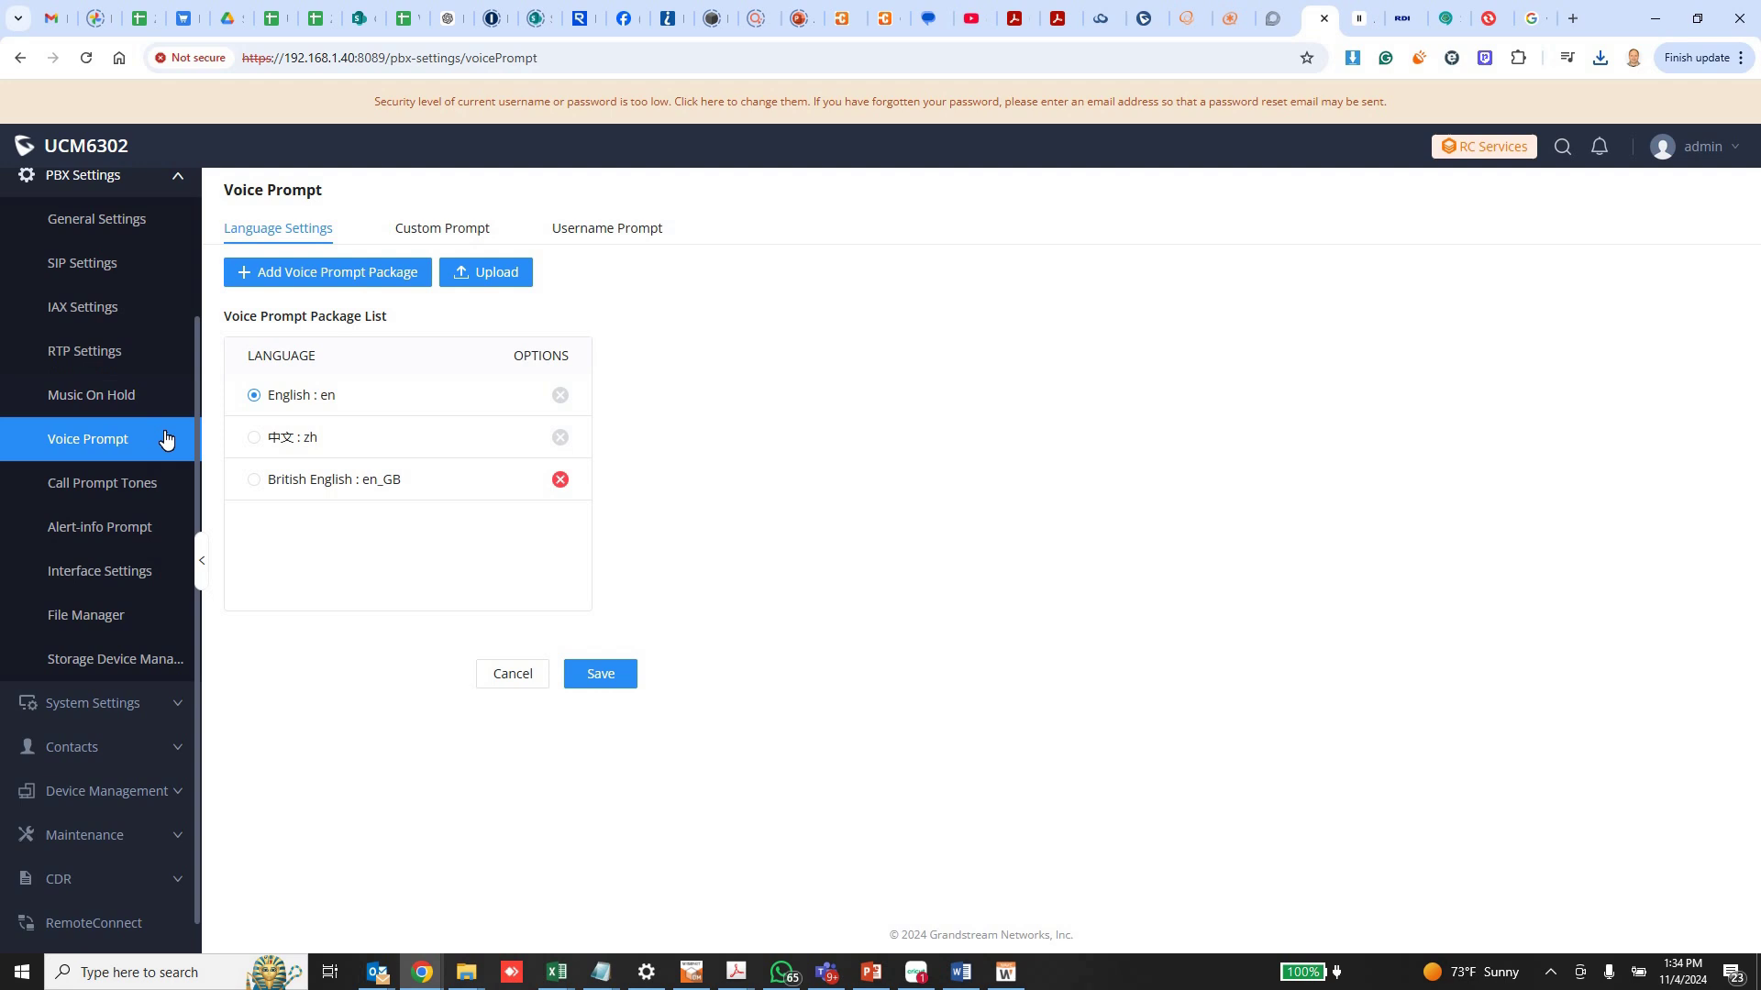
# Upload en_new.zip as a voice prompt package
pyautogui.scroll(2, 92, 367)
pyautogui.click(475, 280)
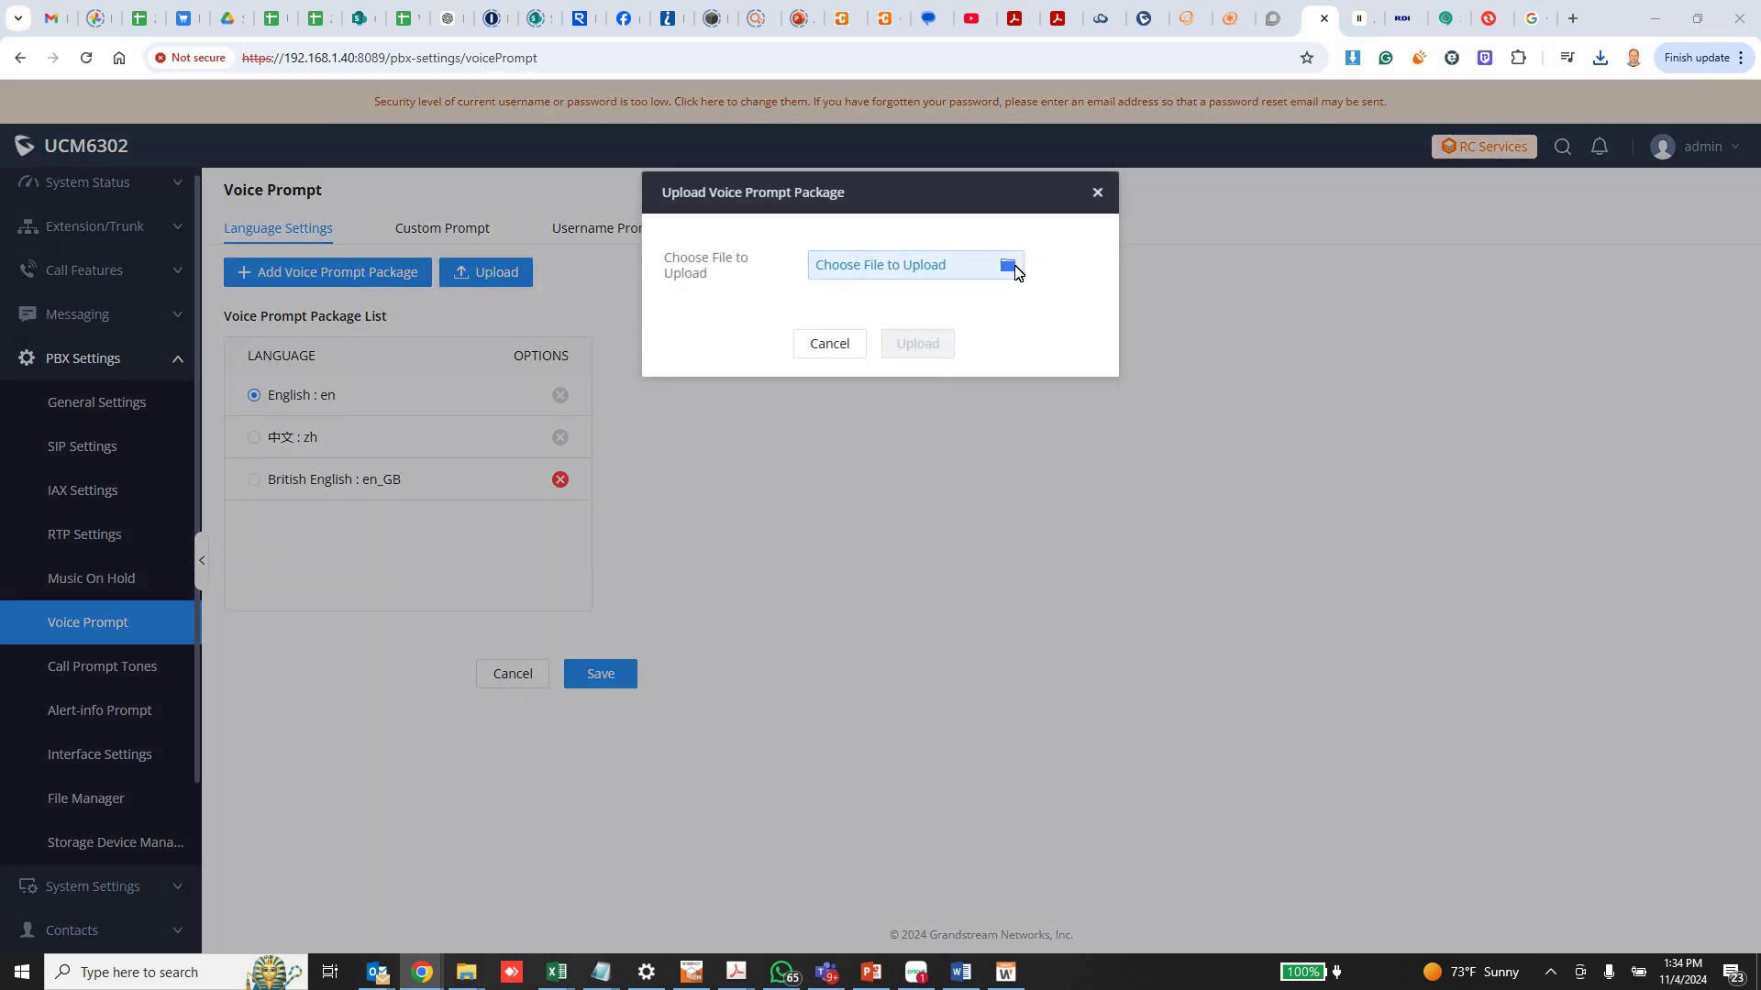
pyautogui.click(1010, 267)
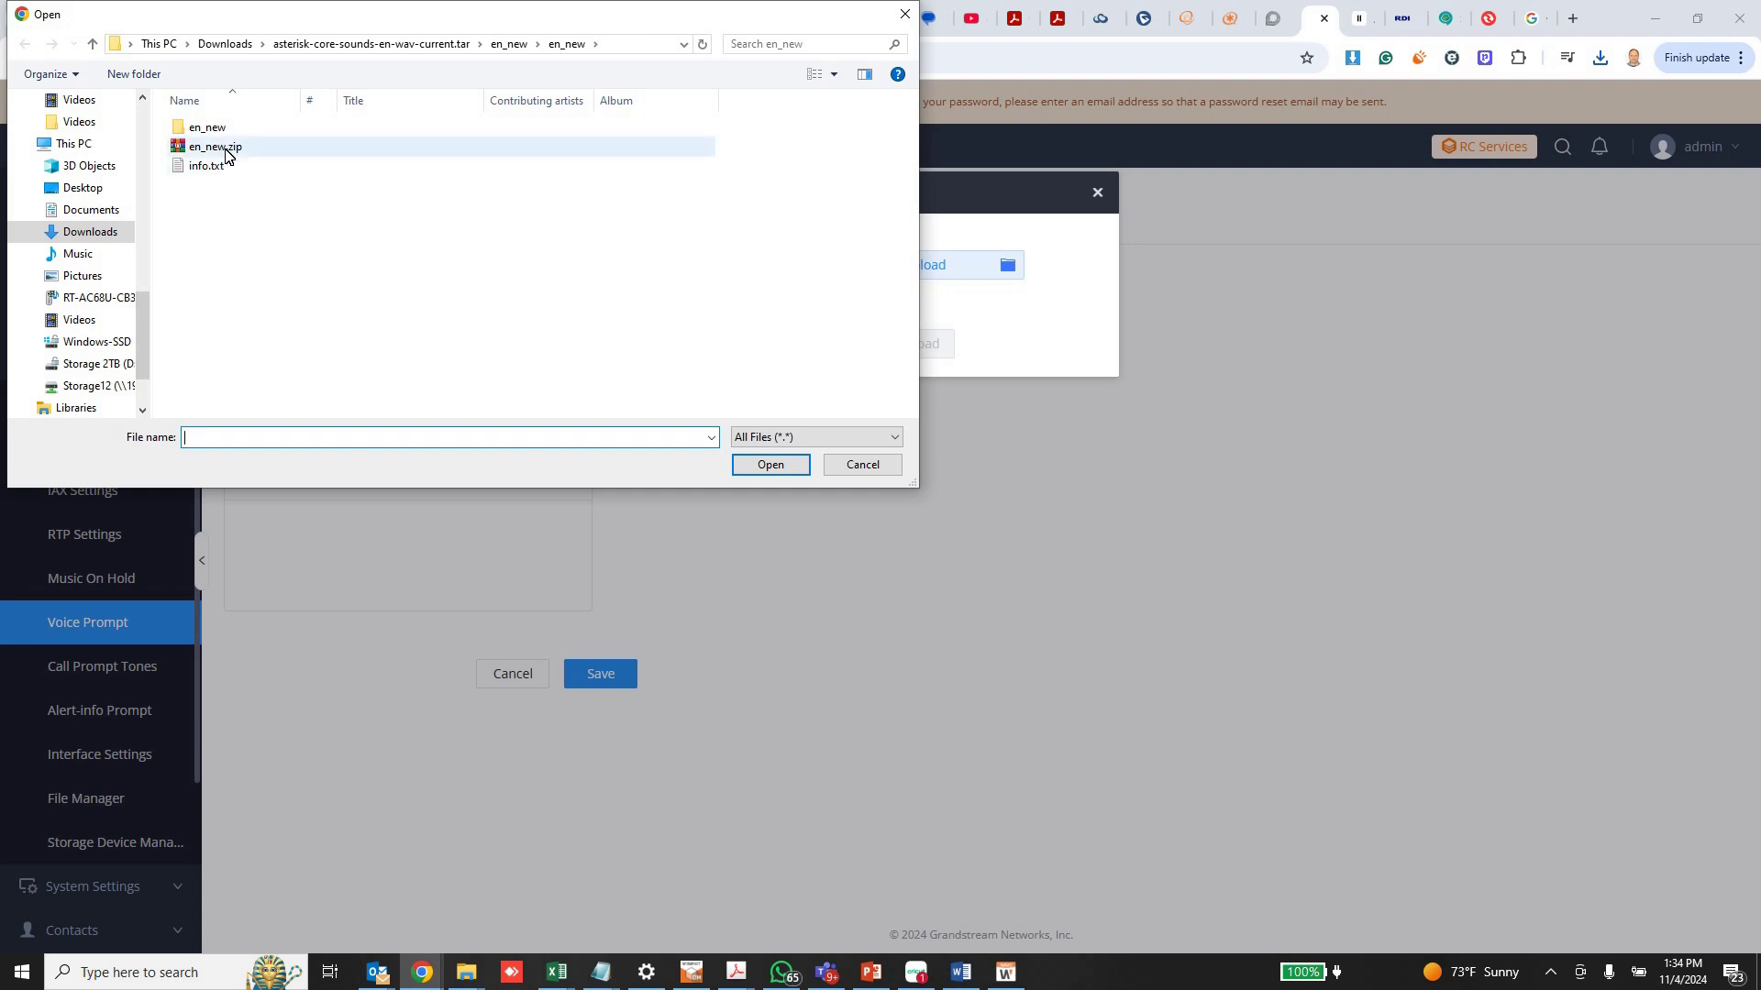
pyautogui.doubleClick(225, 150)
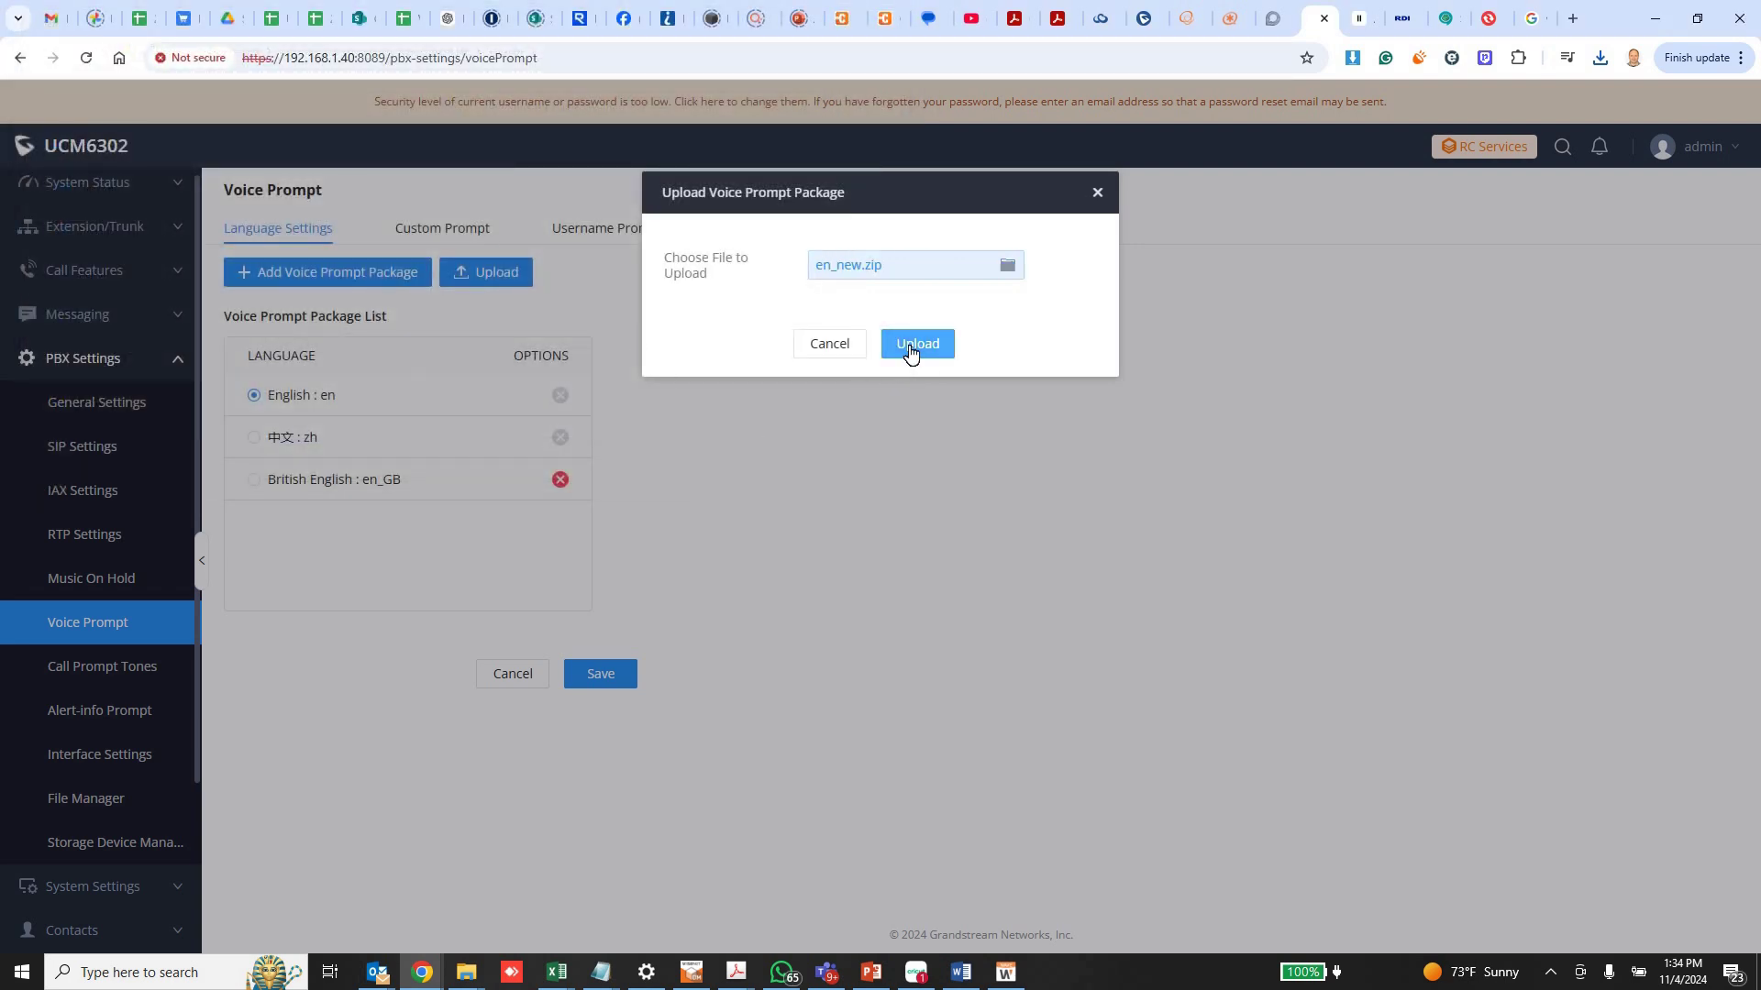
pyautogui.click(910, 354)
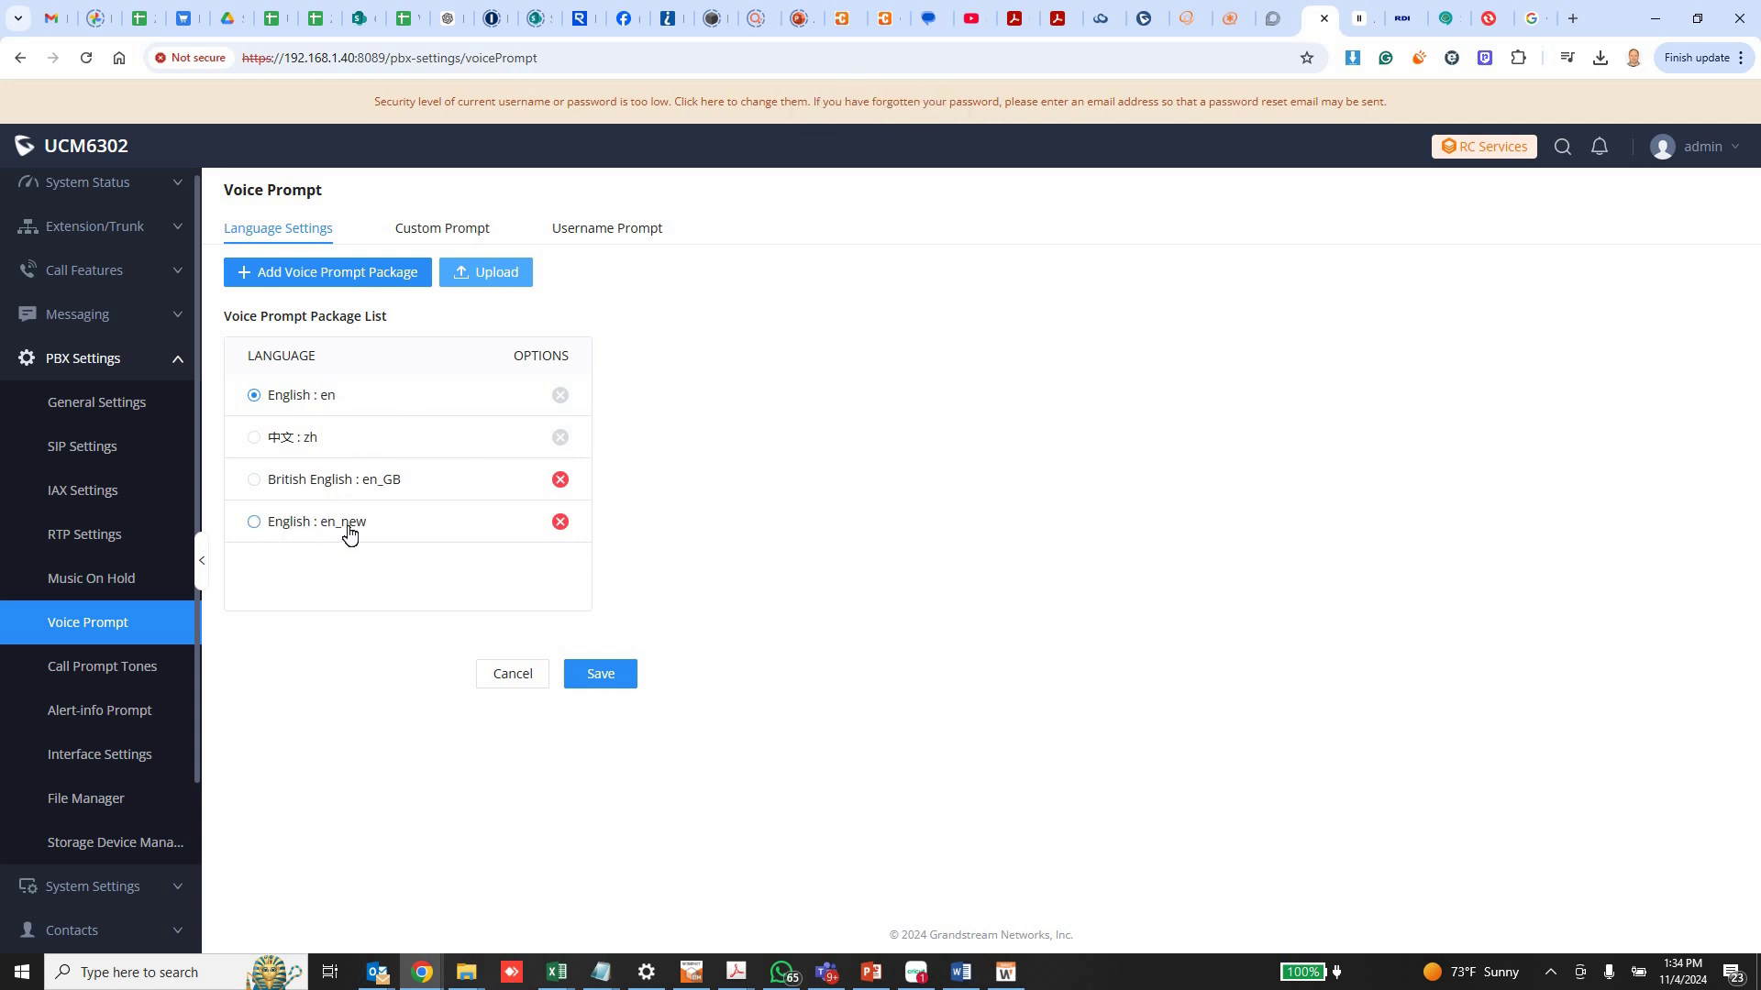
# Select English : en_new as the prompt language, then save and apply the changes
pyautogui.click(254, 523)
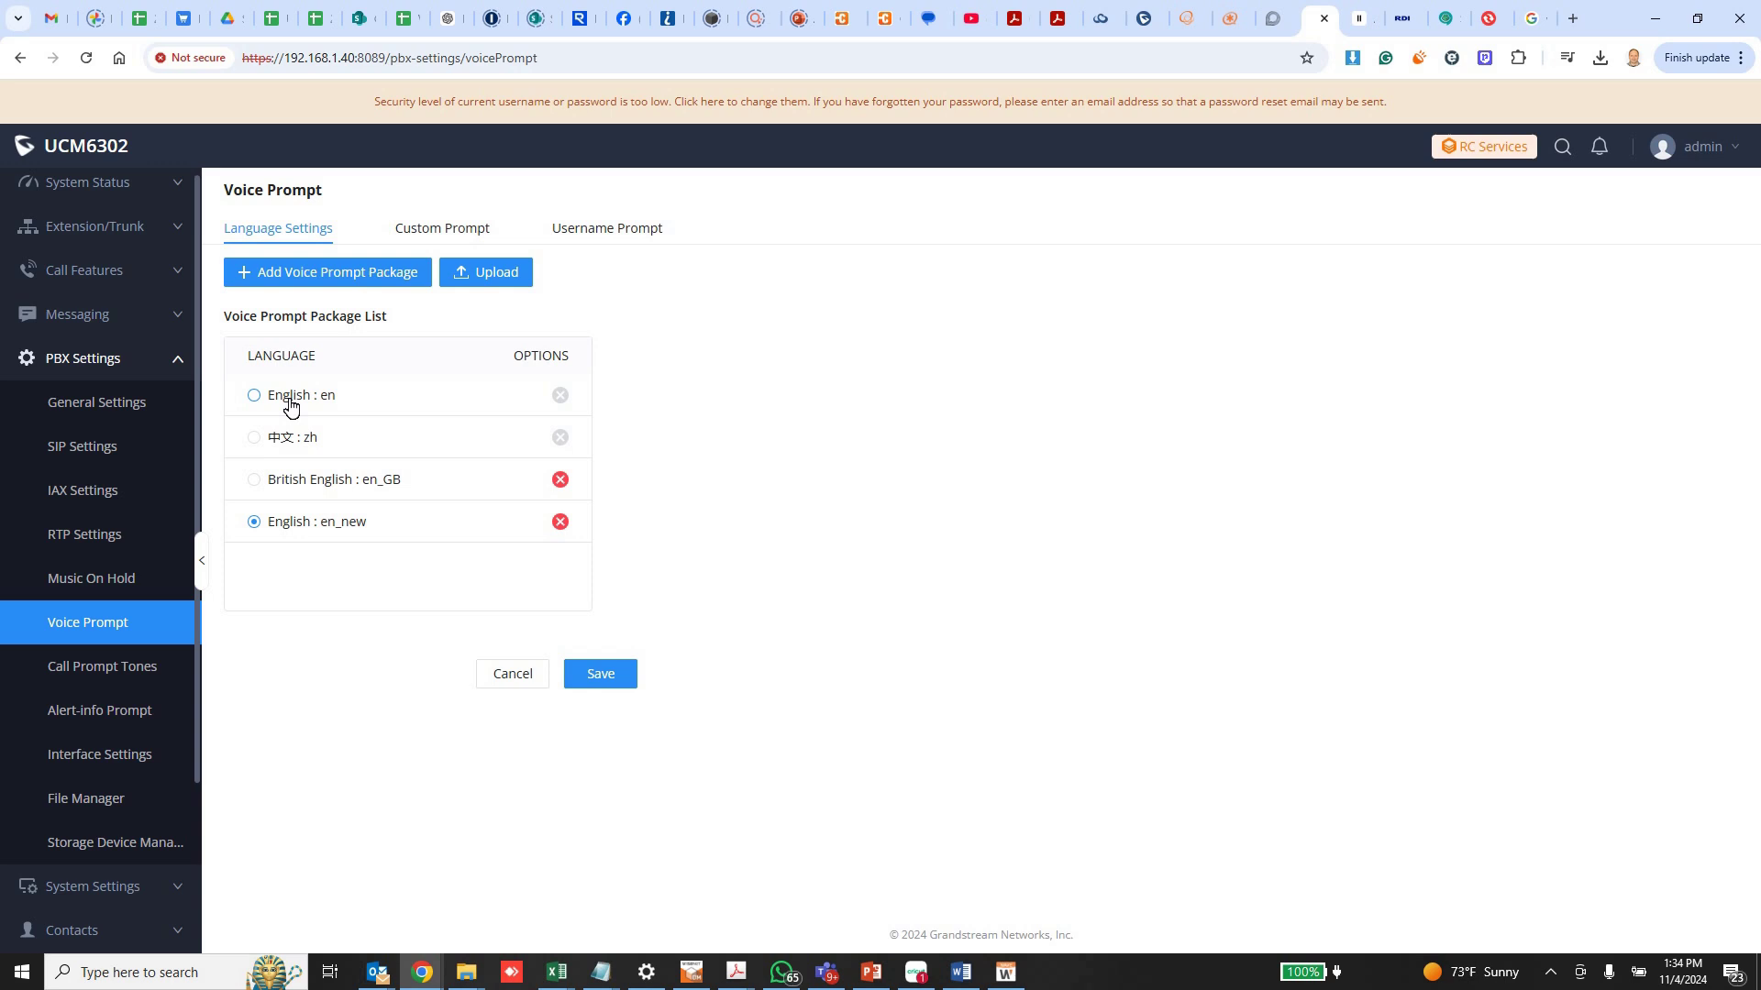
pyautogui.click(601, 679)
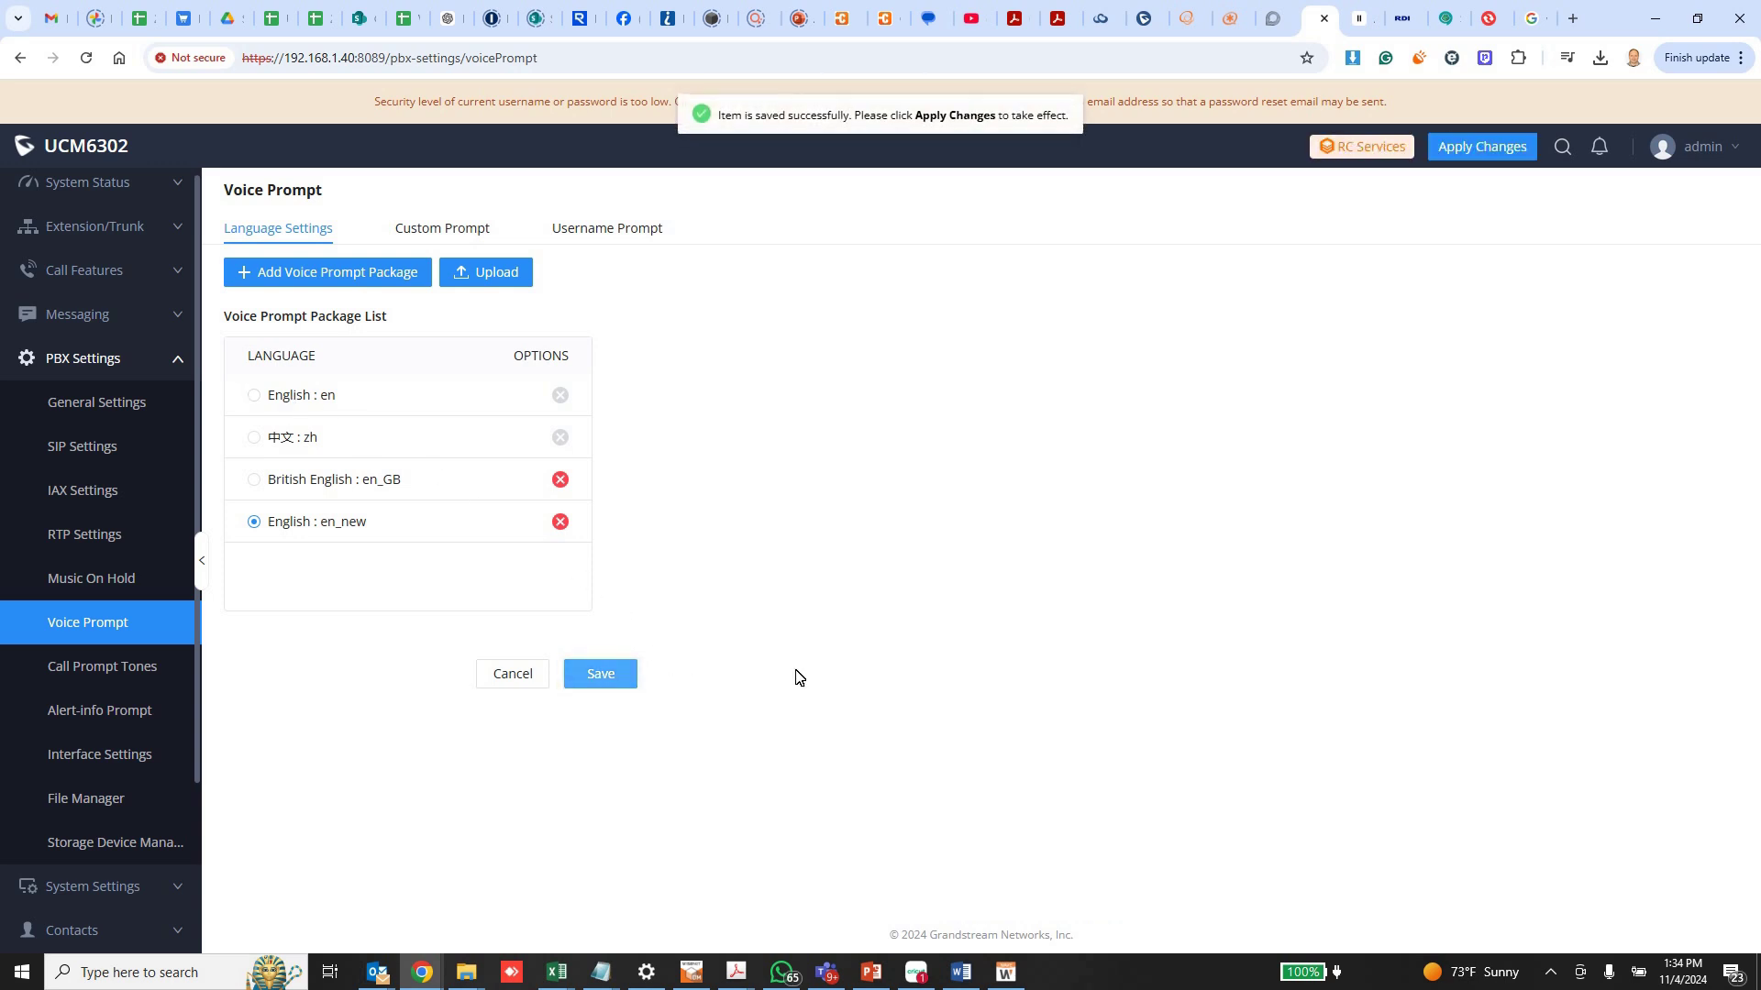
pyautogui.click(1484, 153)
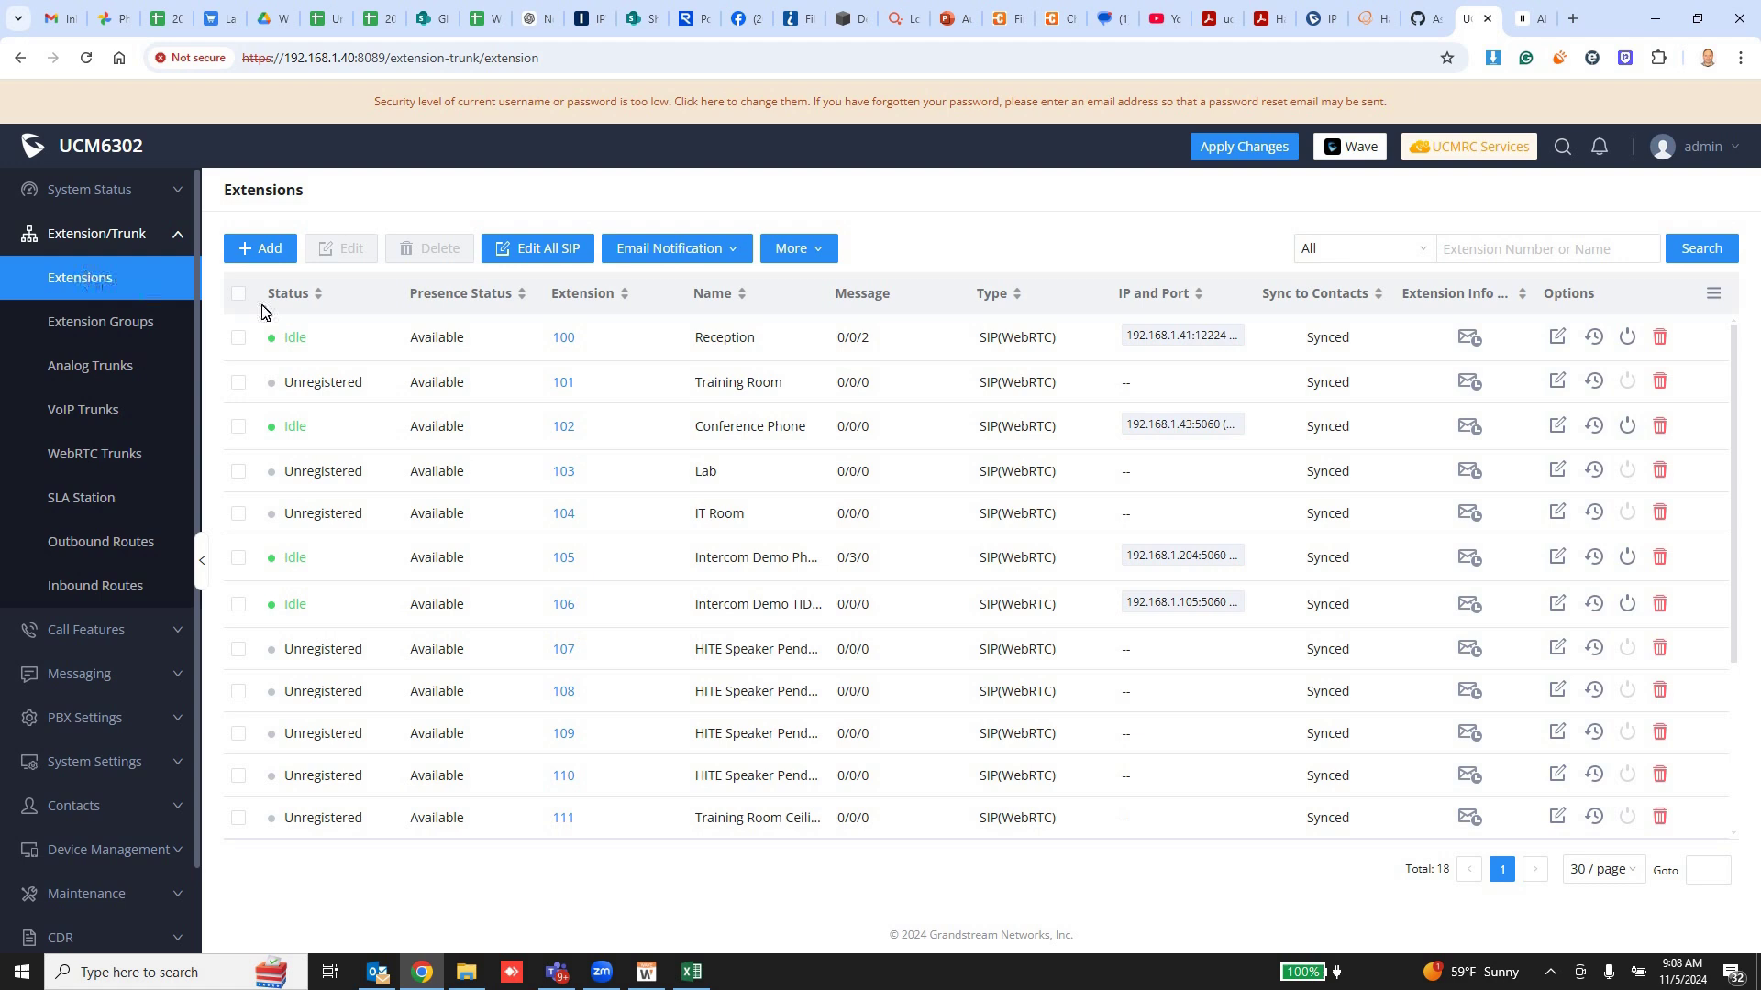
# Set extension 102's Language to Default under Features and save it
pyautogui.click(1558, 428)
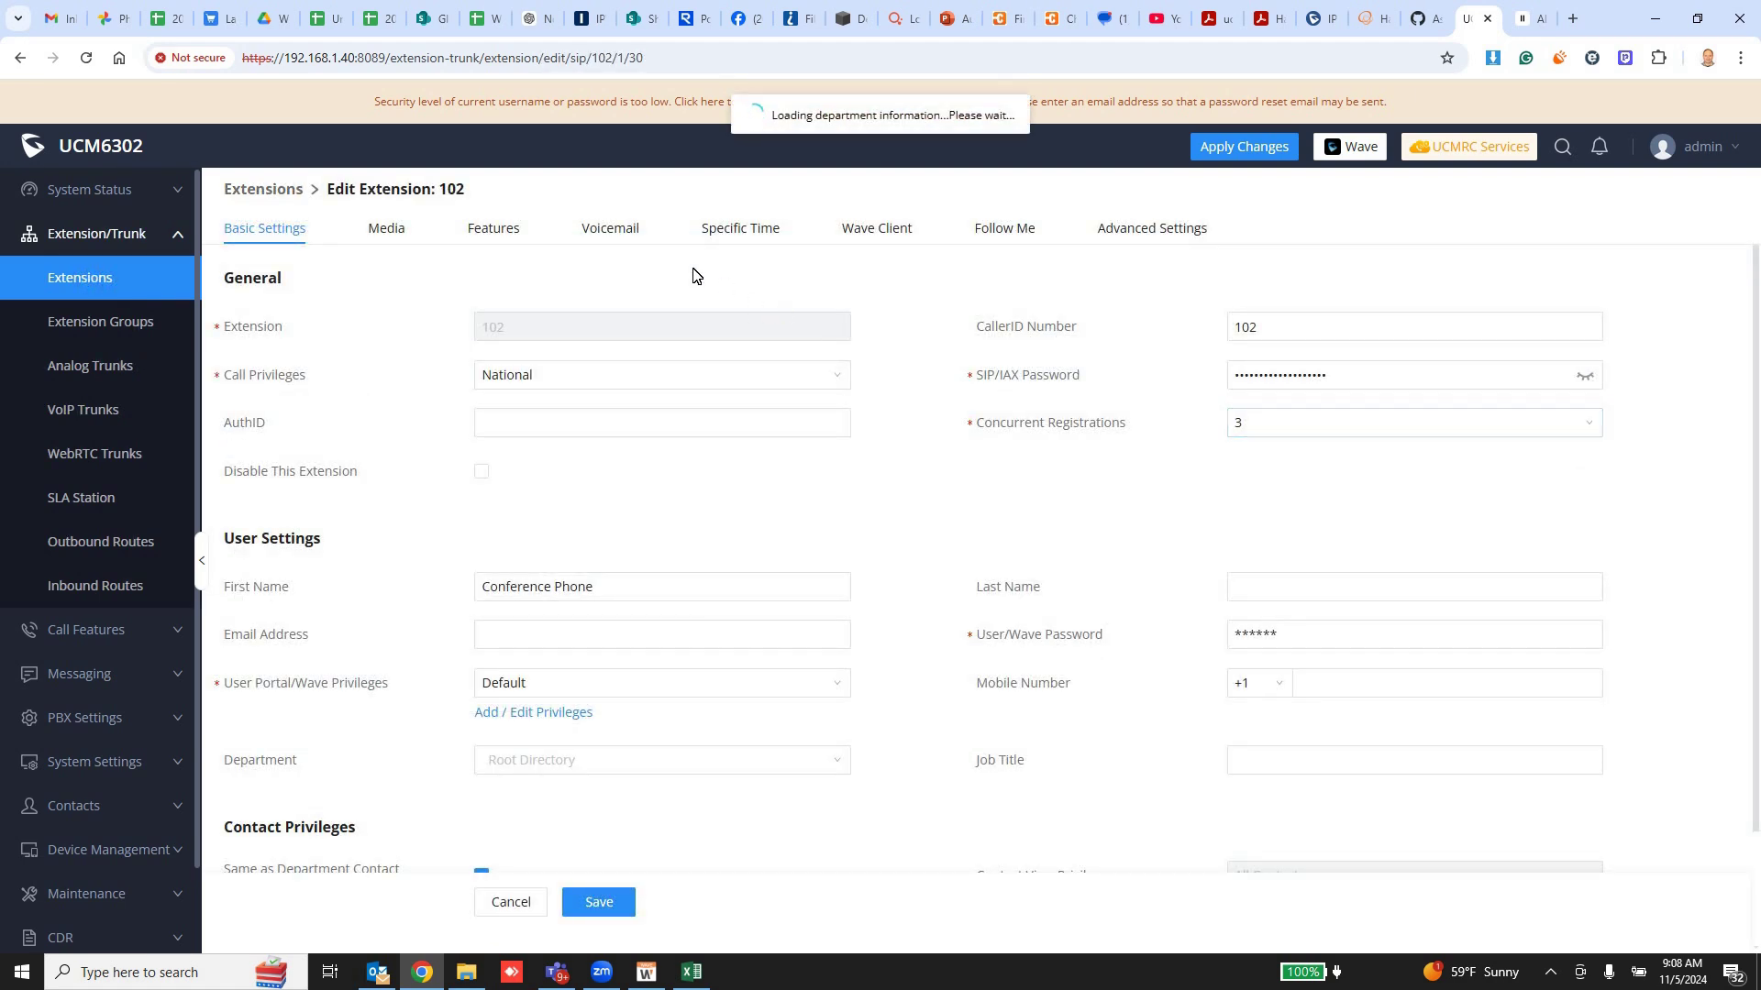
pyautogui.click(512, 234)
pyautogui.scroll(-10, 1101, 545)
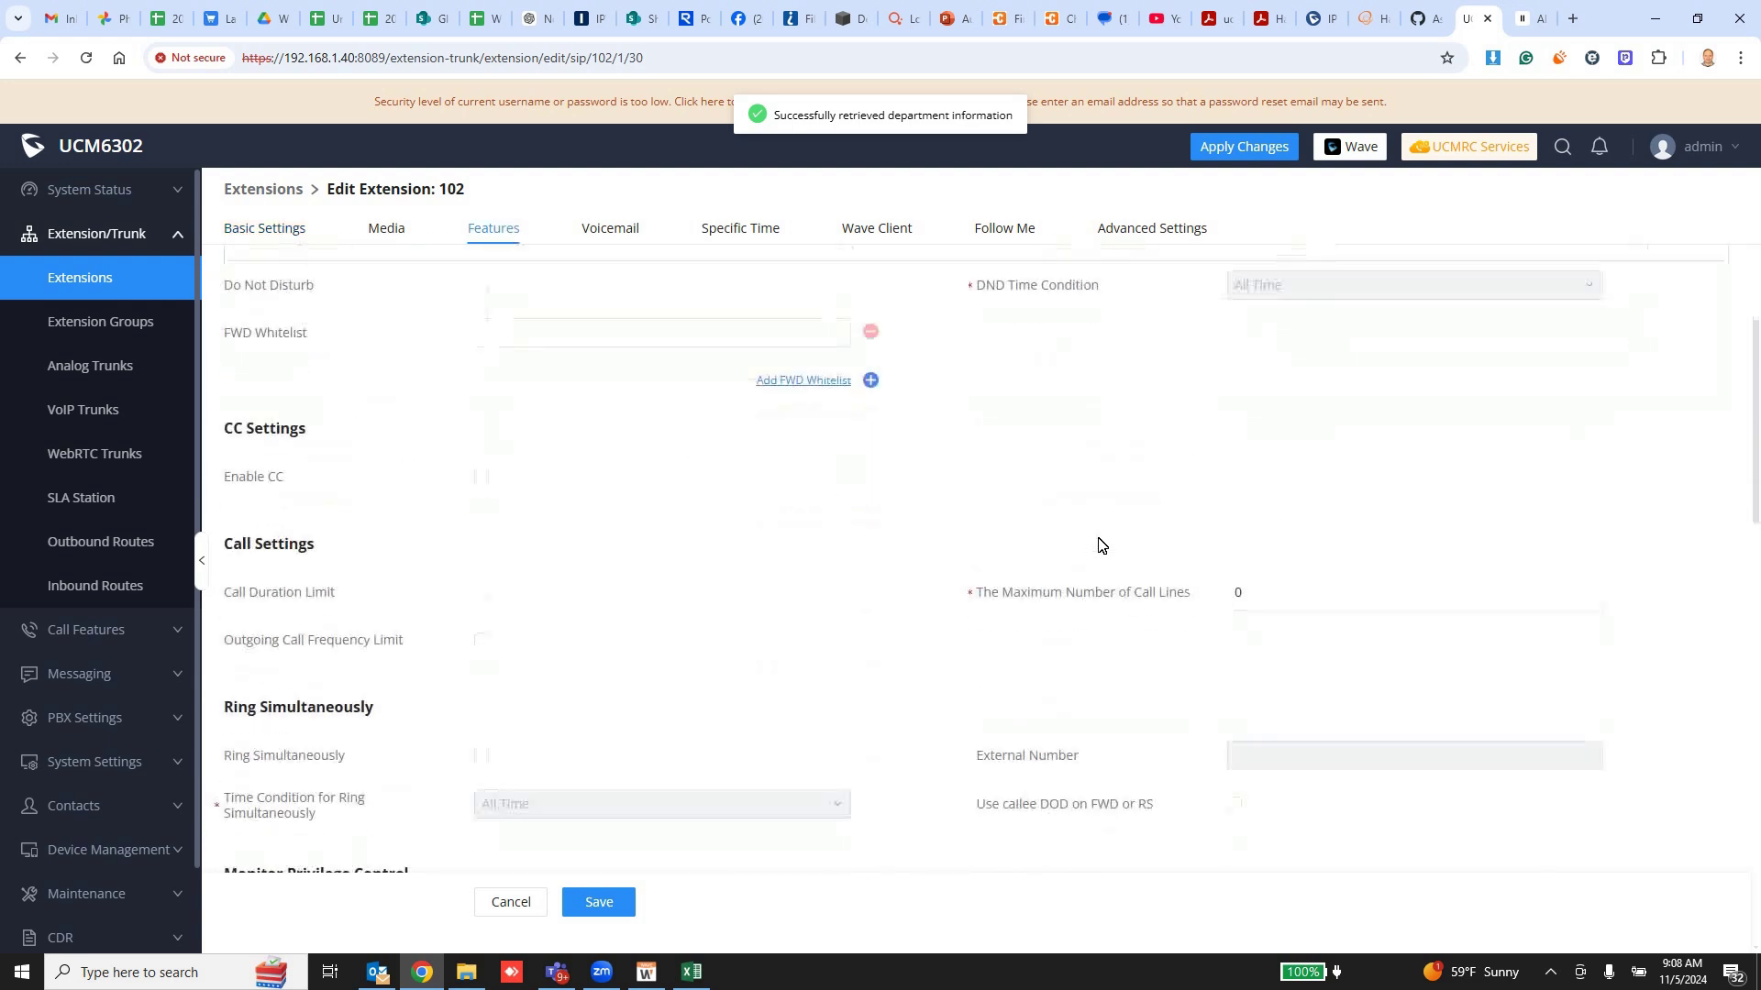
pyautogui.scroll(-10, 1123, 577)
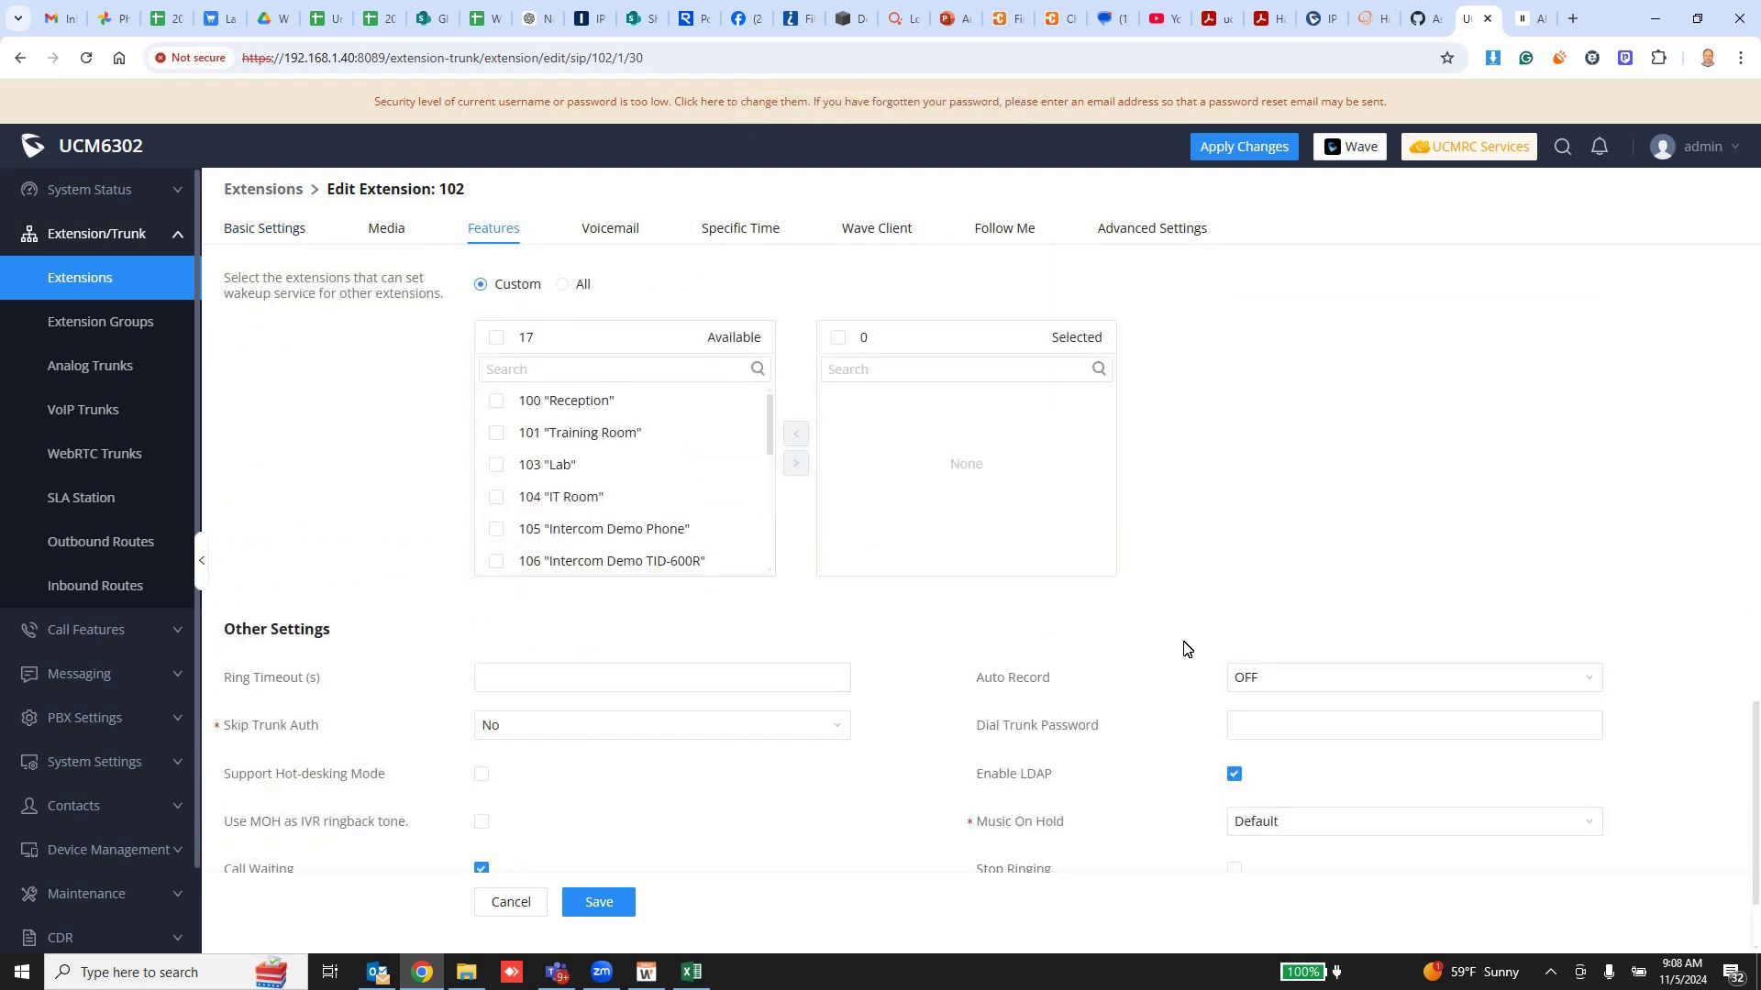
pyautogui.scroll(-2, 1244, 814)
pyautogui.click(1275, 818)
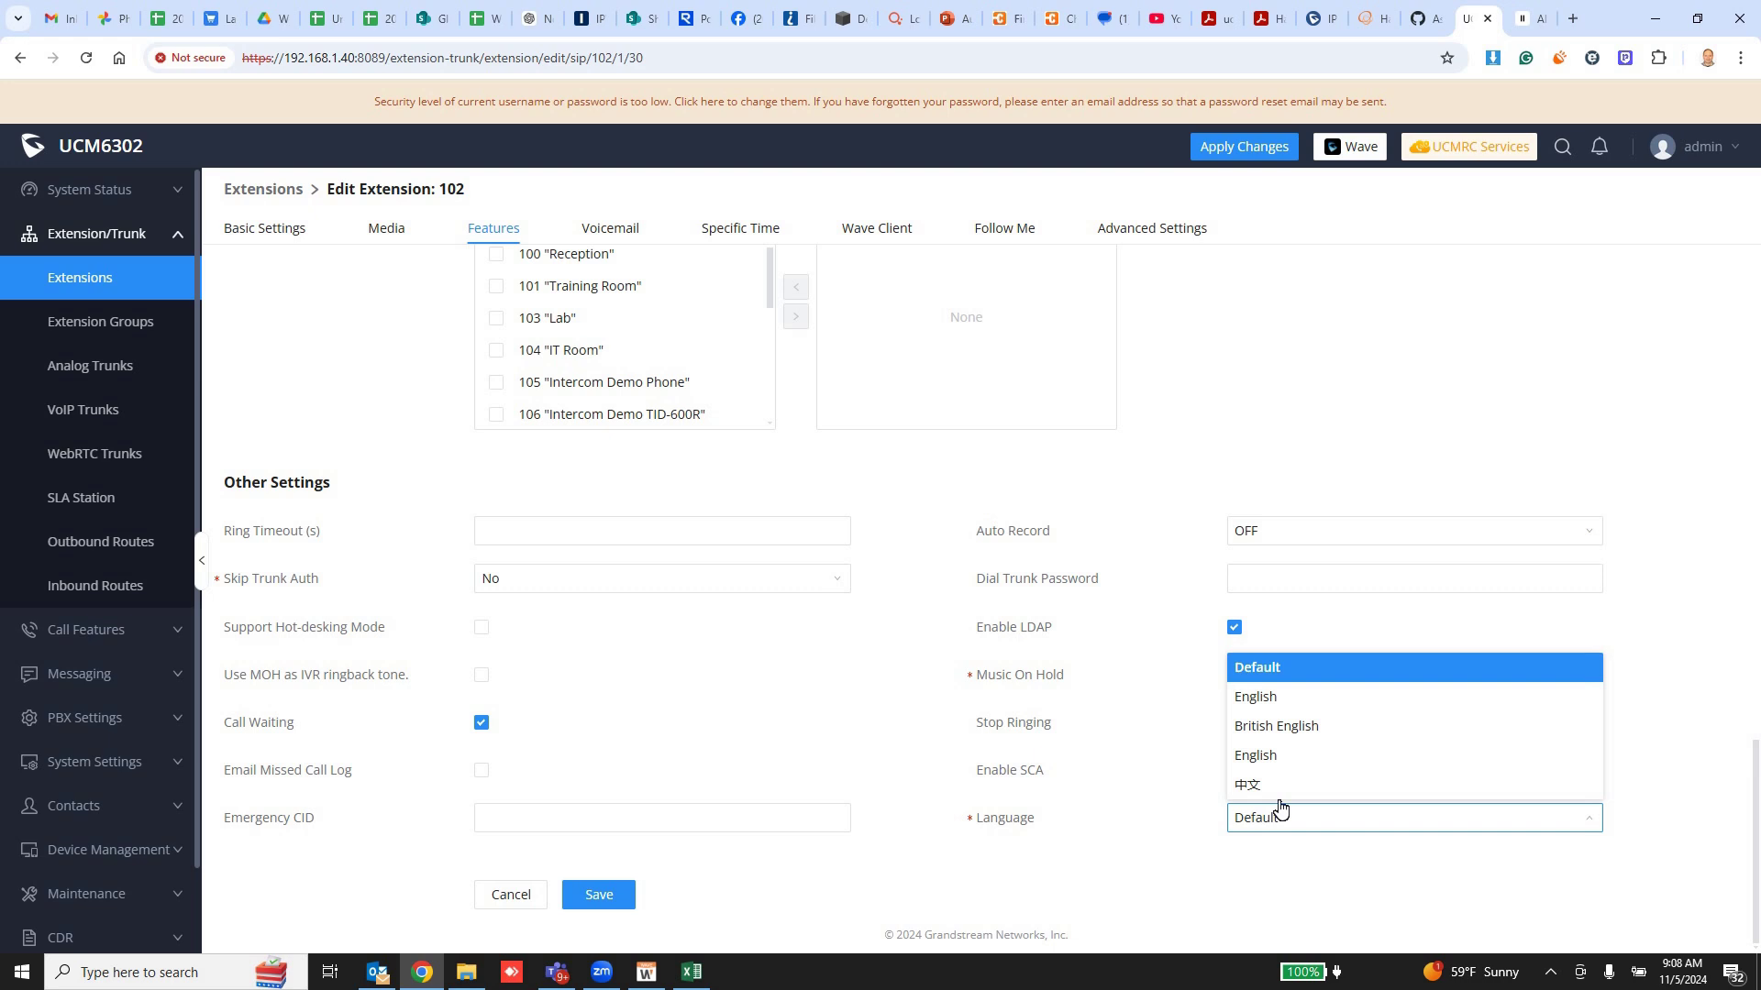
pyautogui.click(1294, 707)
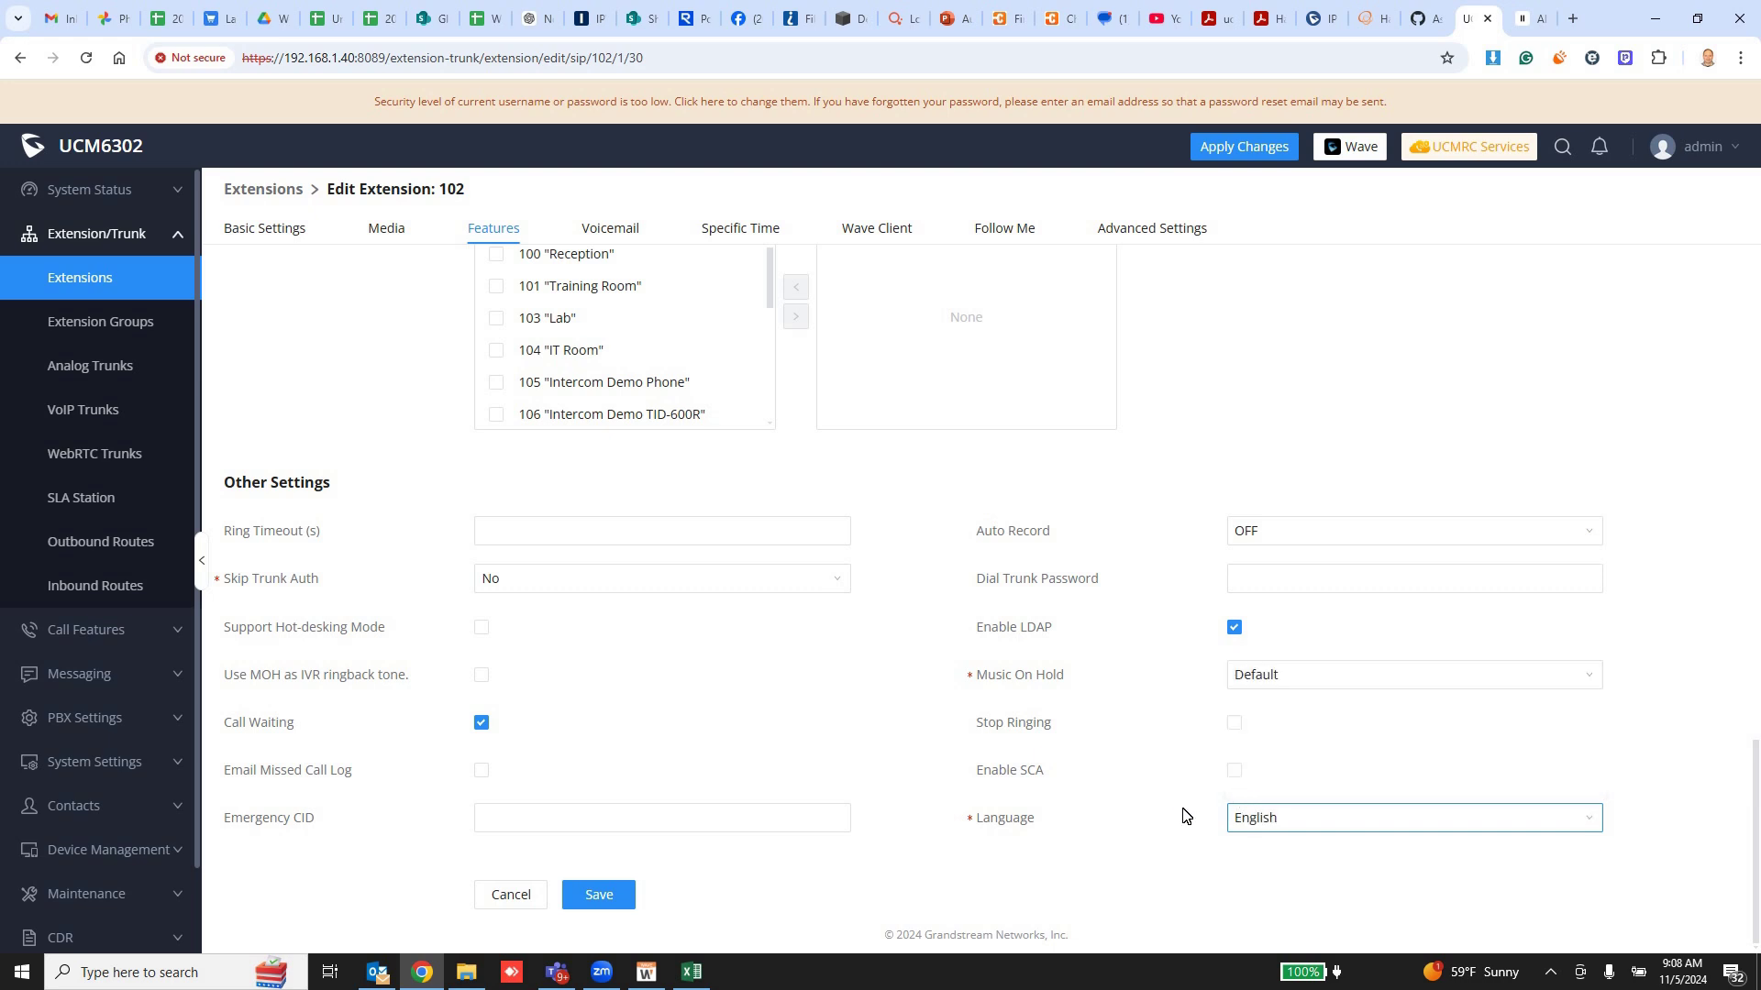
pyautogui.click(1285, 824)
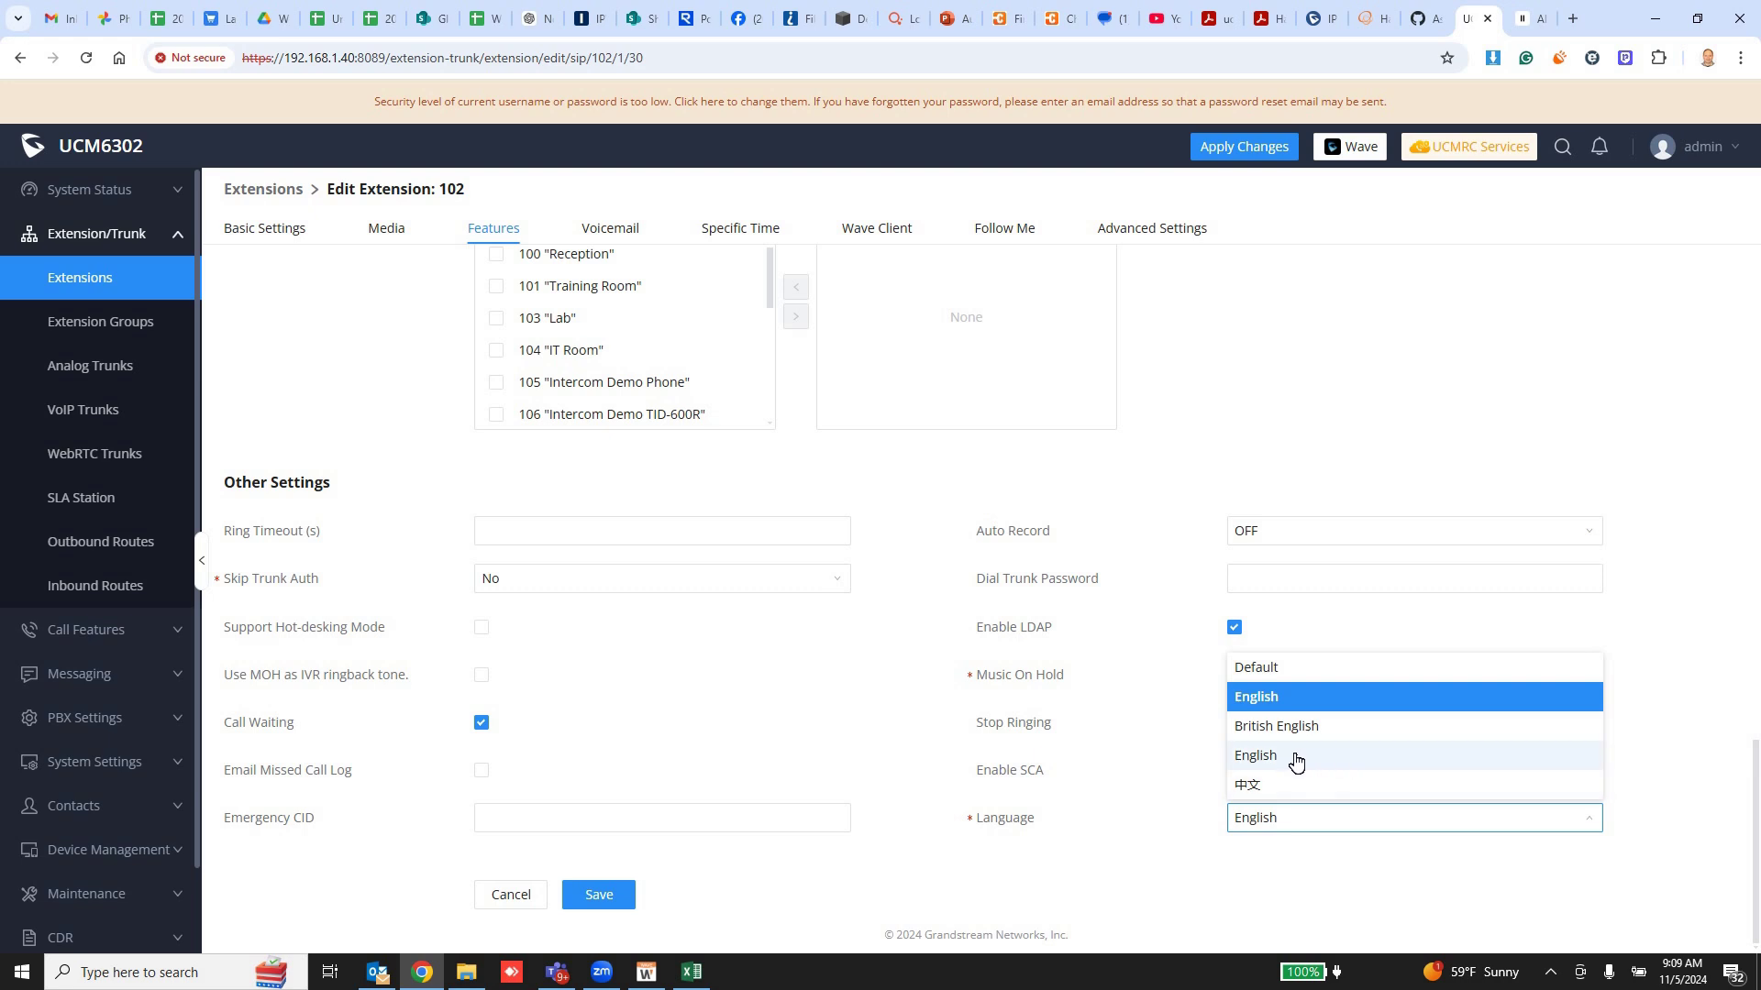
pyautogui.click(1293, 668)
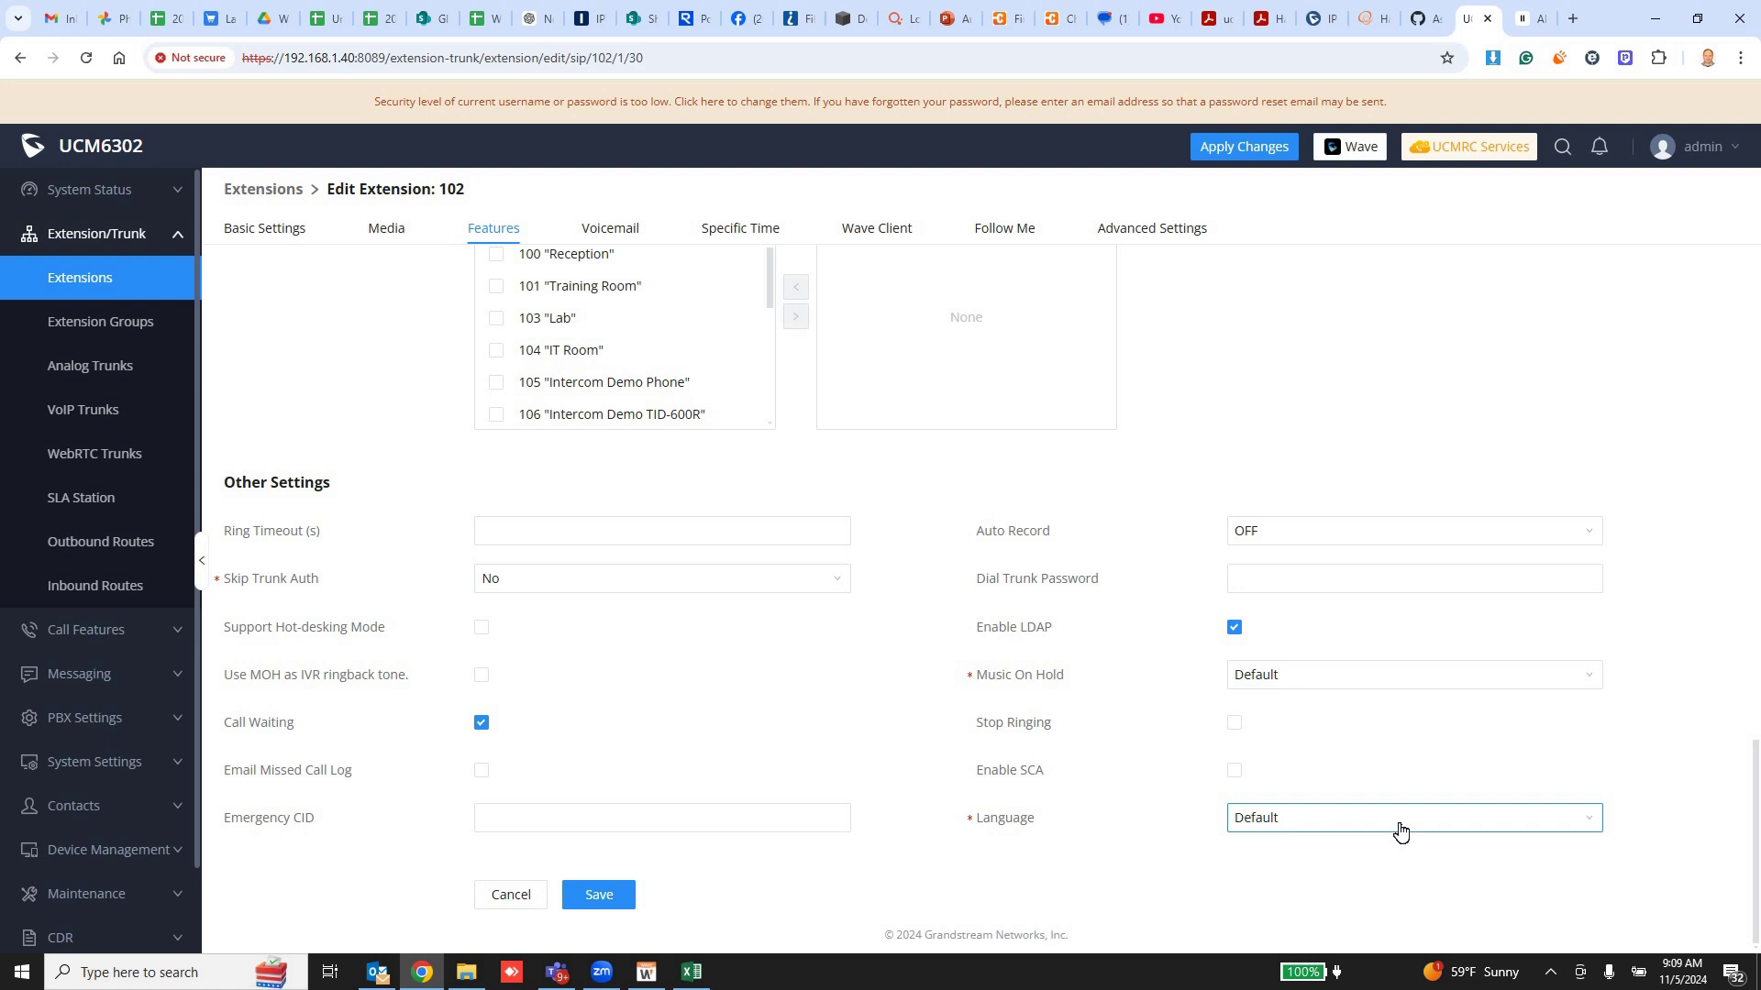
pyautogui.click(618, 899)
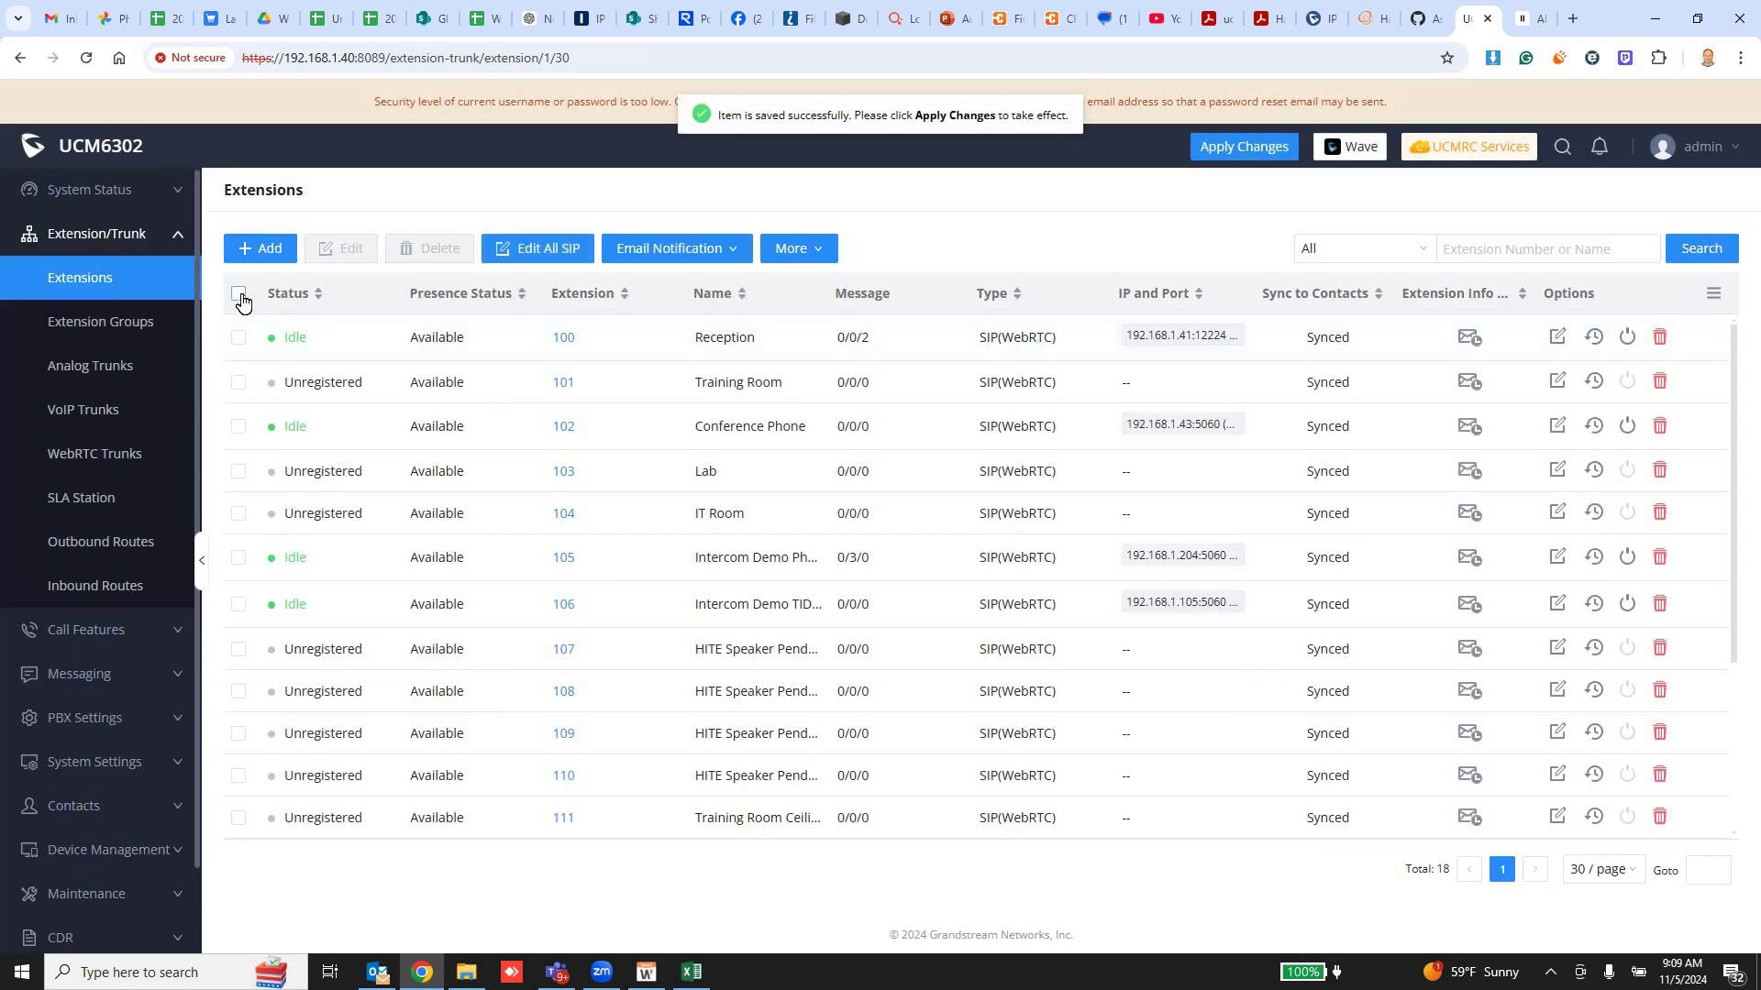
# Tick extensions 100, 101 and 102 and open their batch edit form
pyautogui.click(239, 337)
pyautogui.click(239, 382)
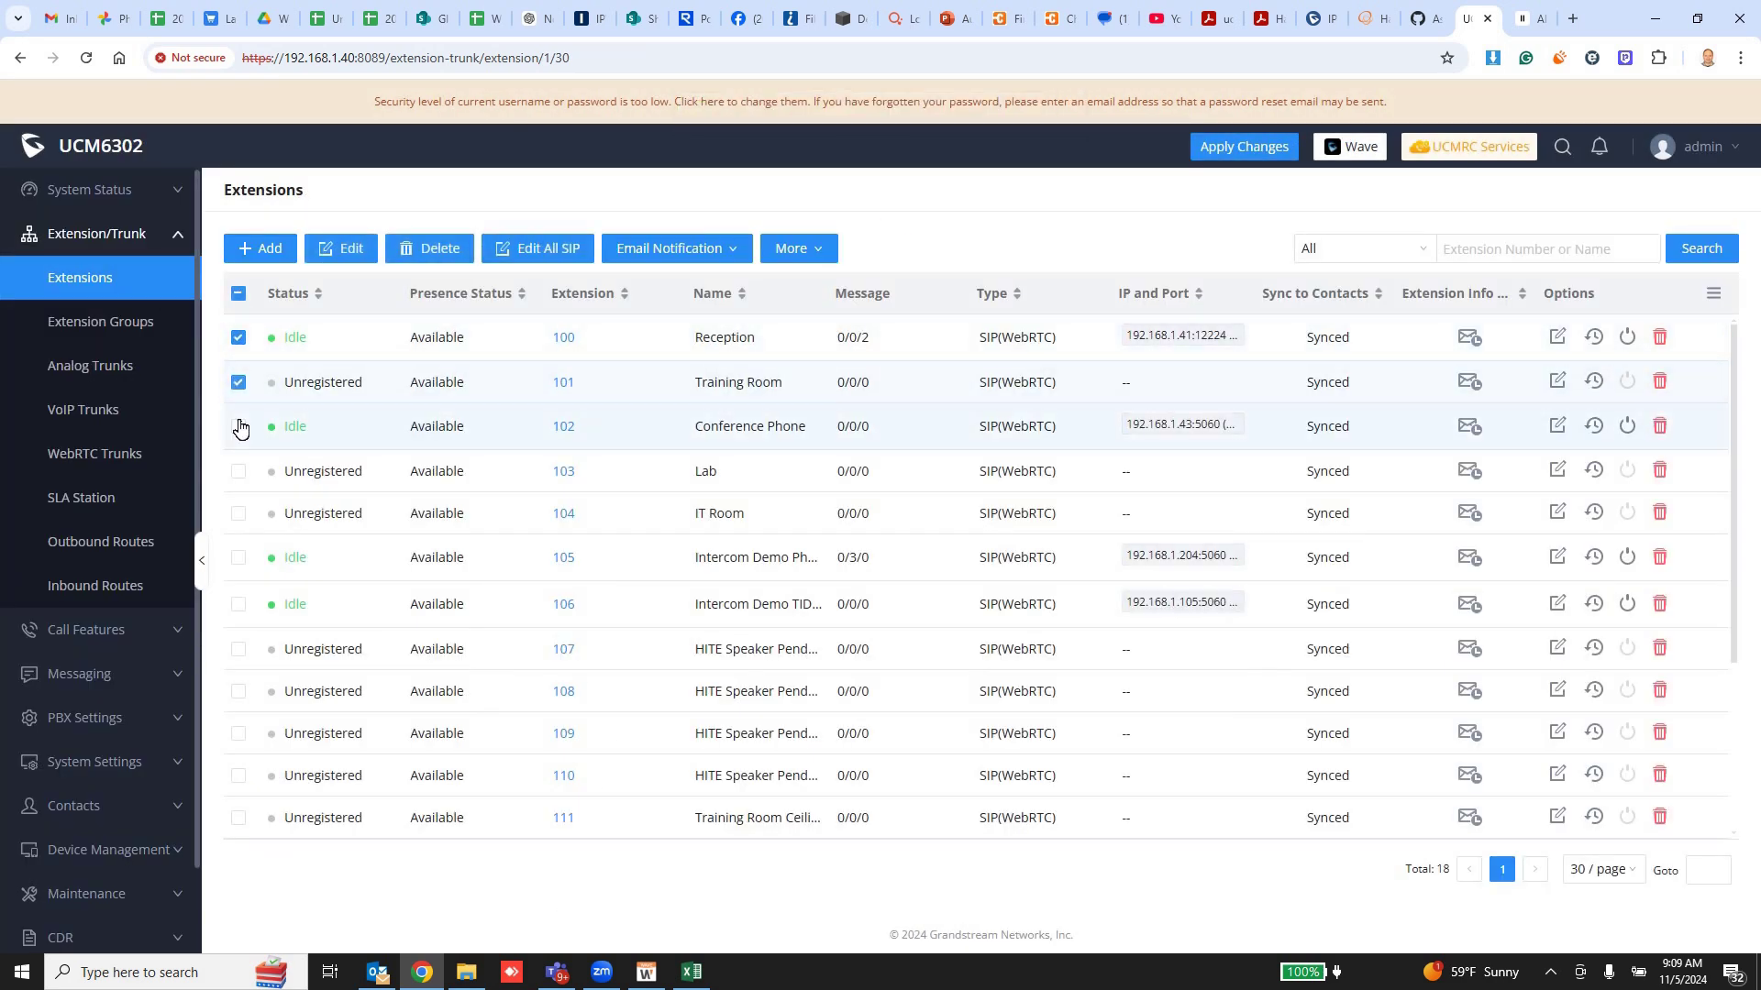
pyautogui.click(239, 426)
pyautogui.click(340, 250)
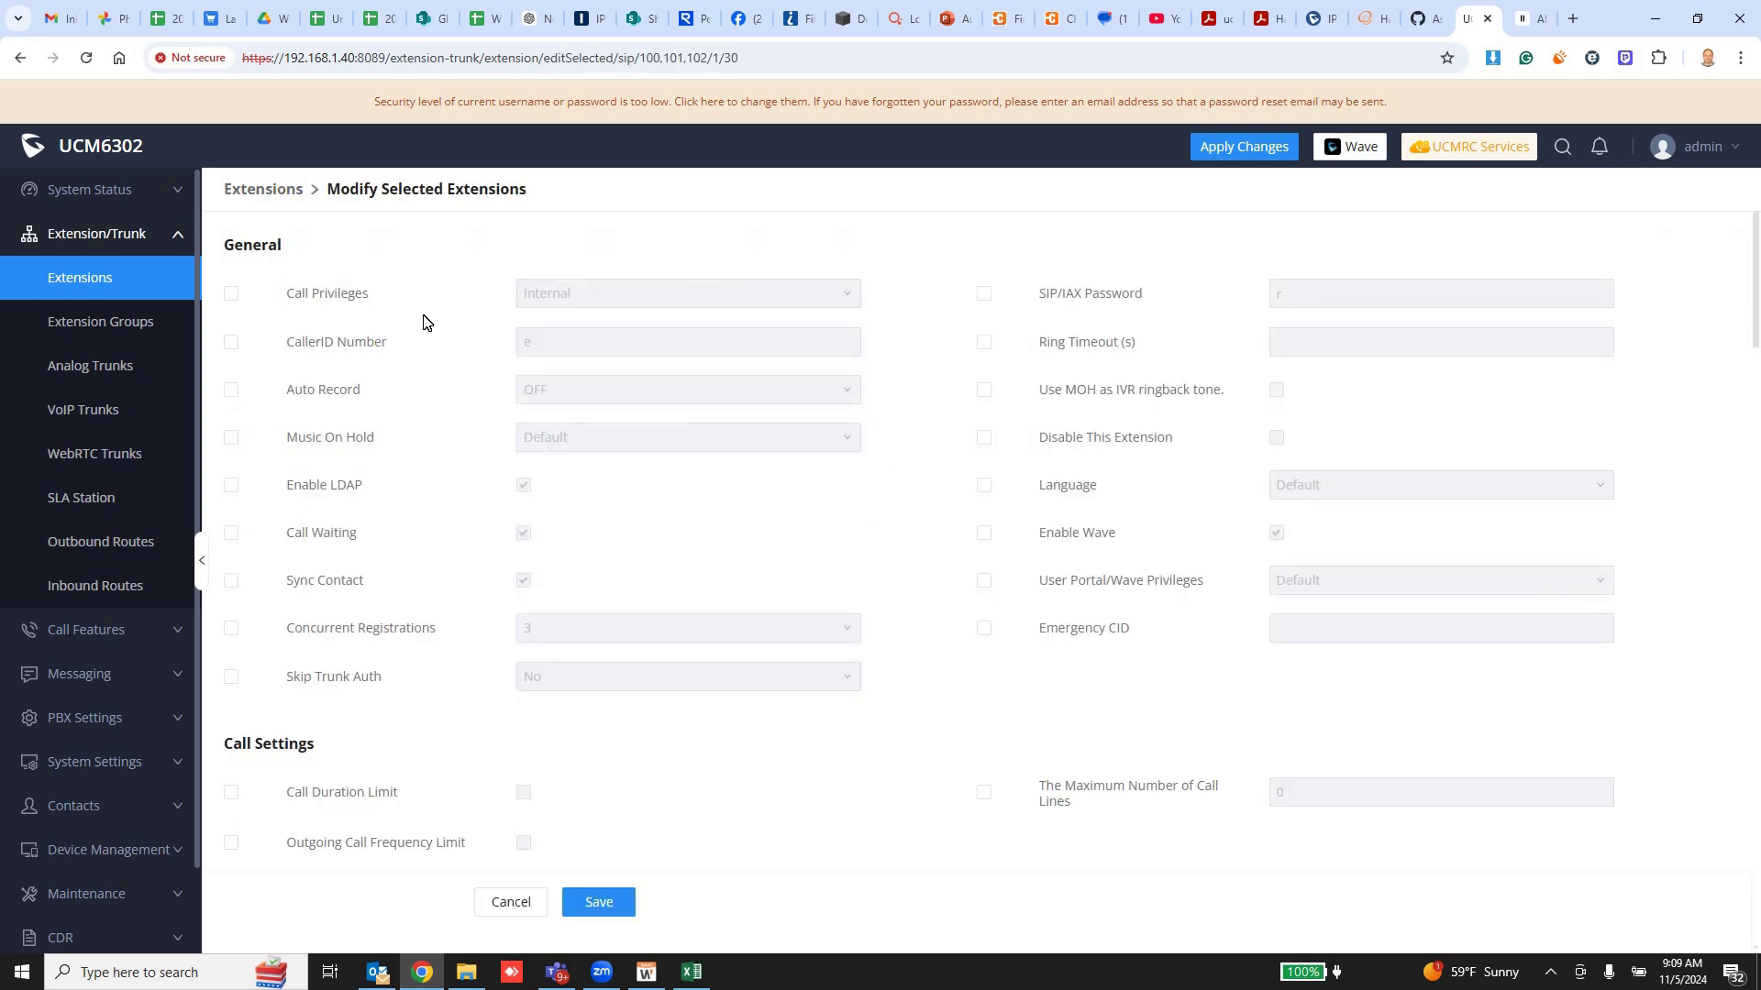
pyautogui.scroll(-9, 464, 530)
pyautogui.scroll(-10, 485, 523)
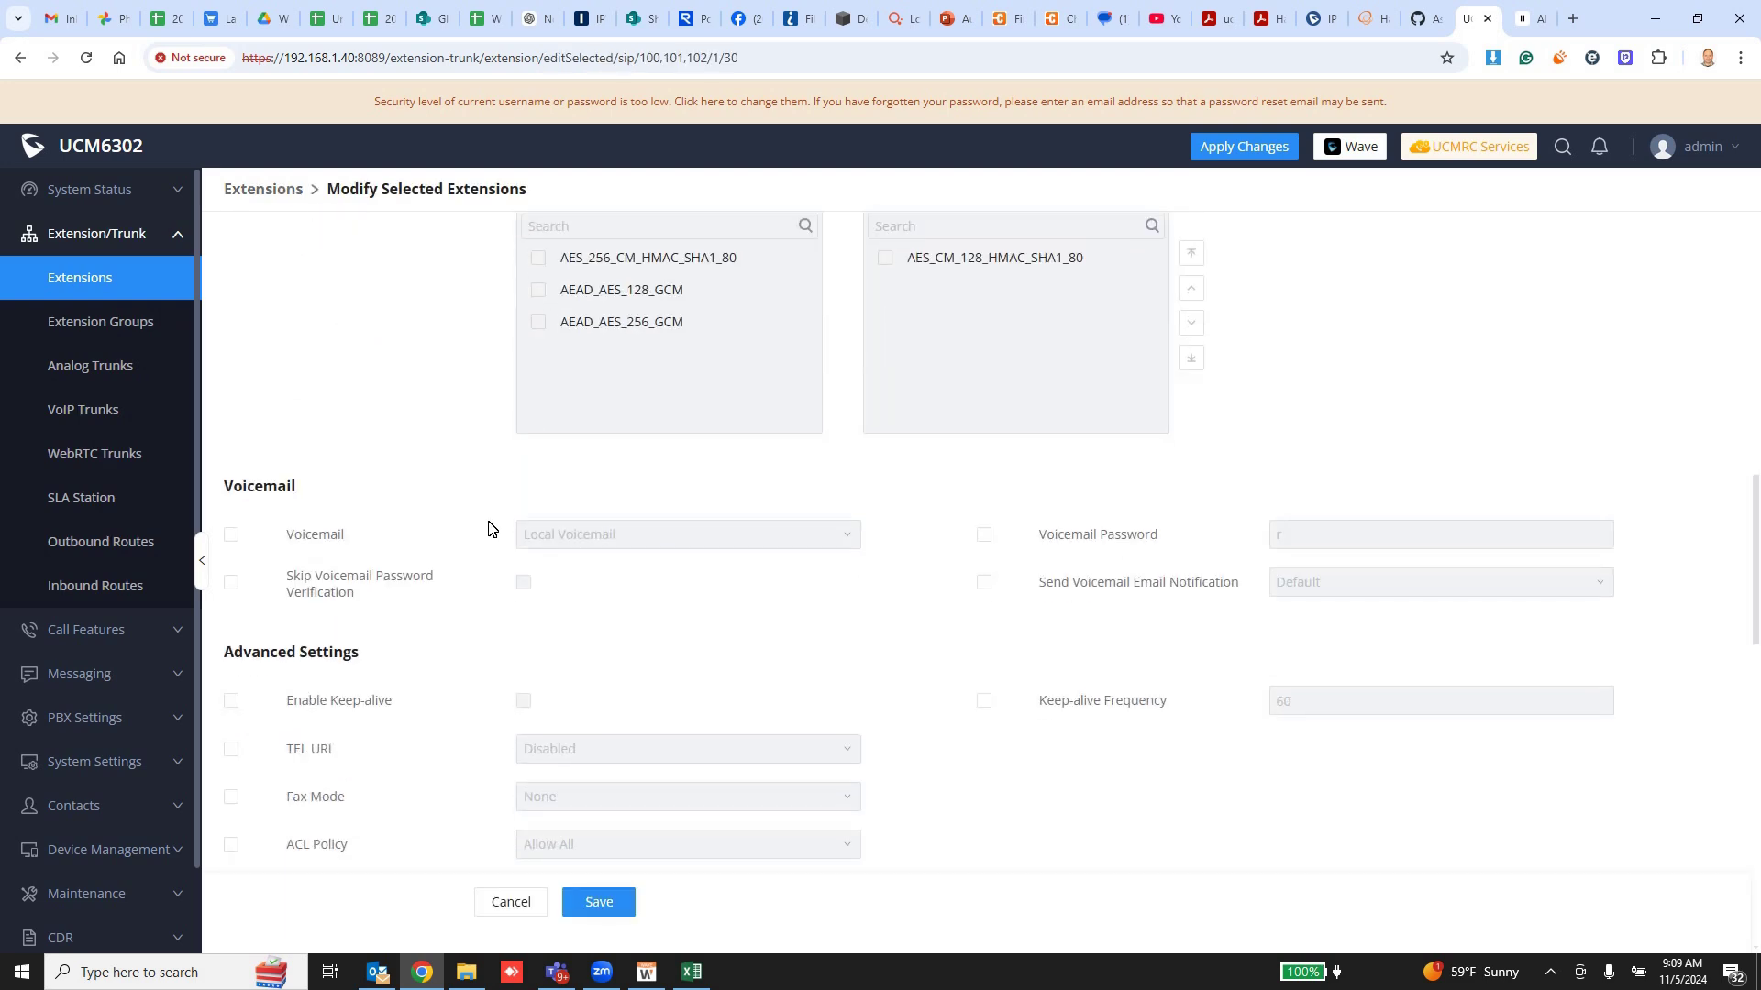